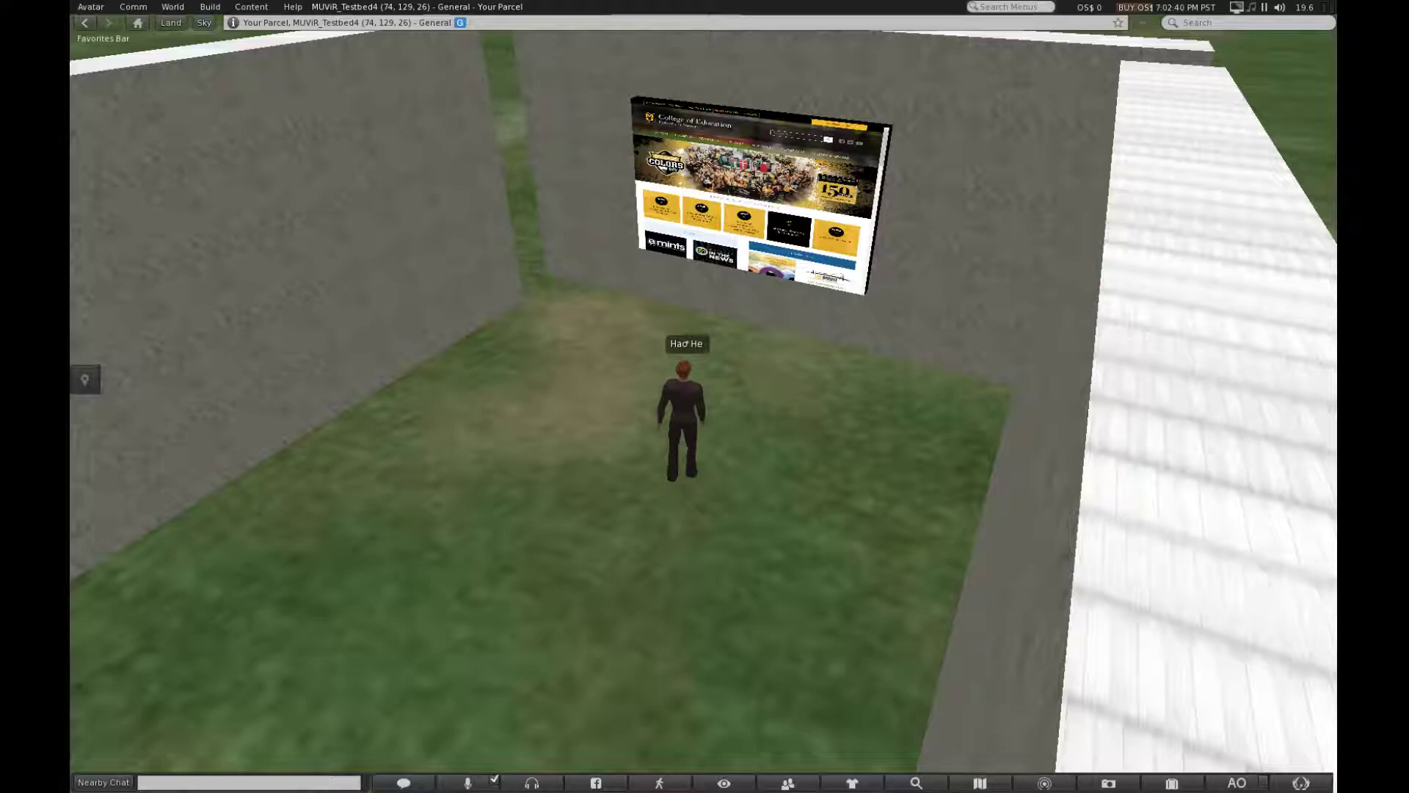
Step: Create a cube and a sphere on the grass beside the avatar
click(209, 6)
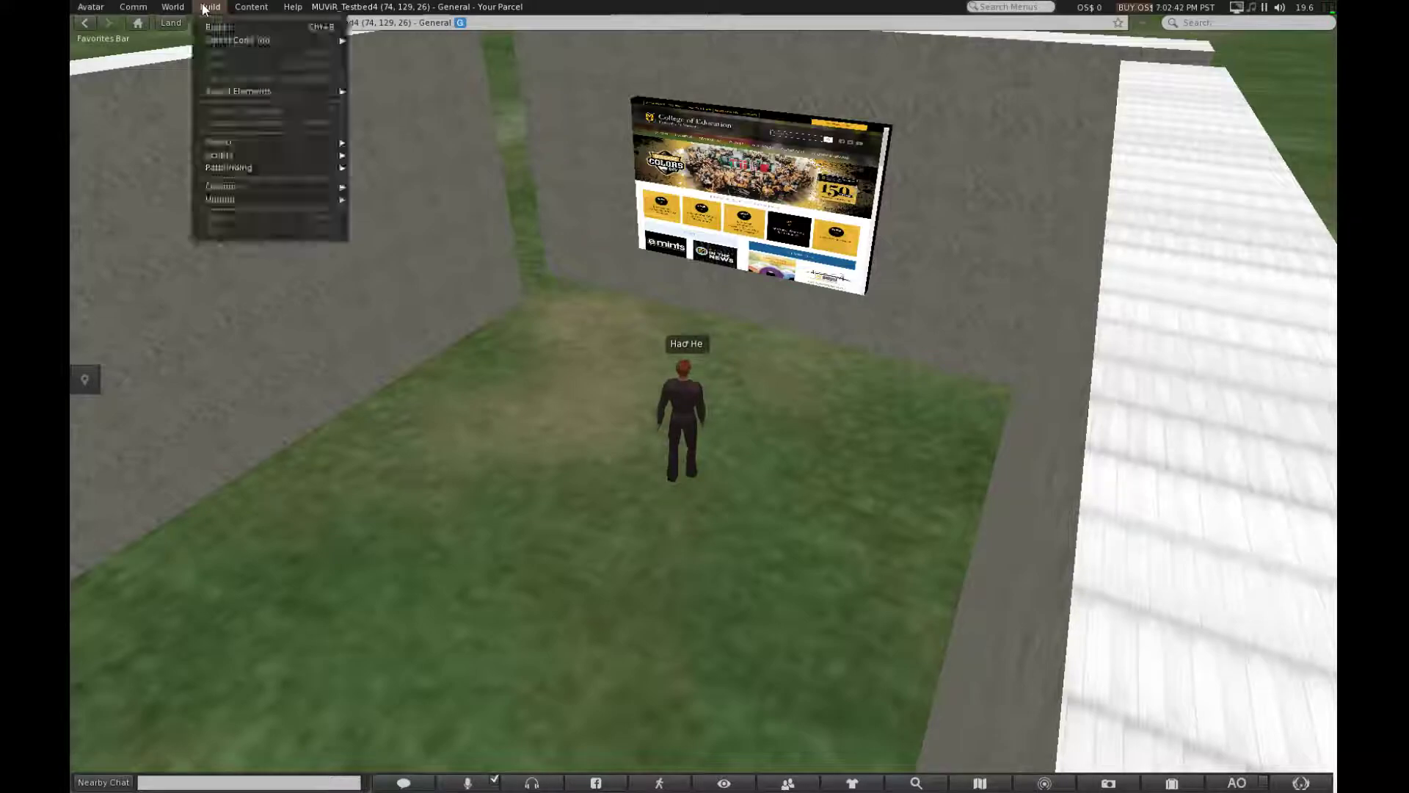
click(239, 23)
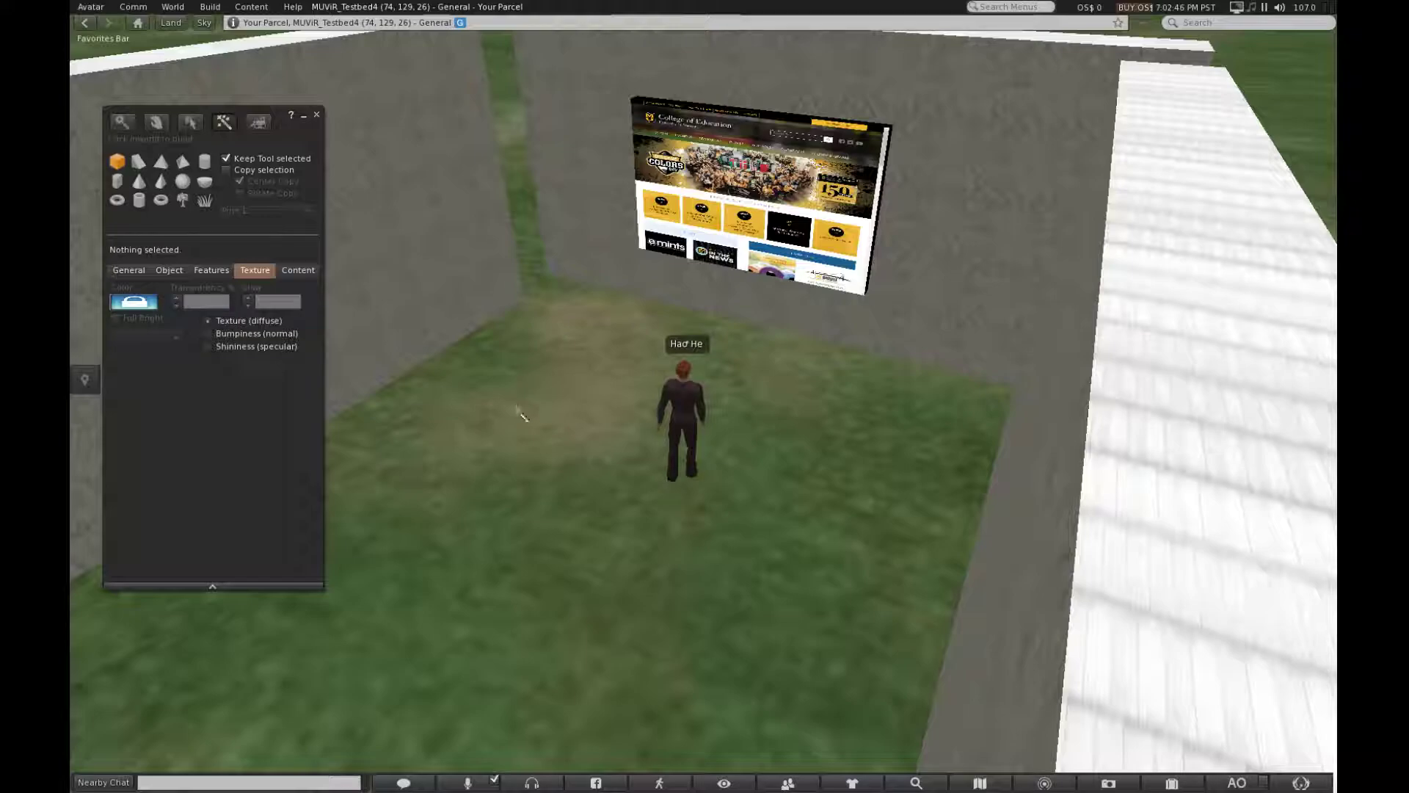
click(486, 442)
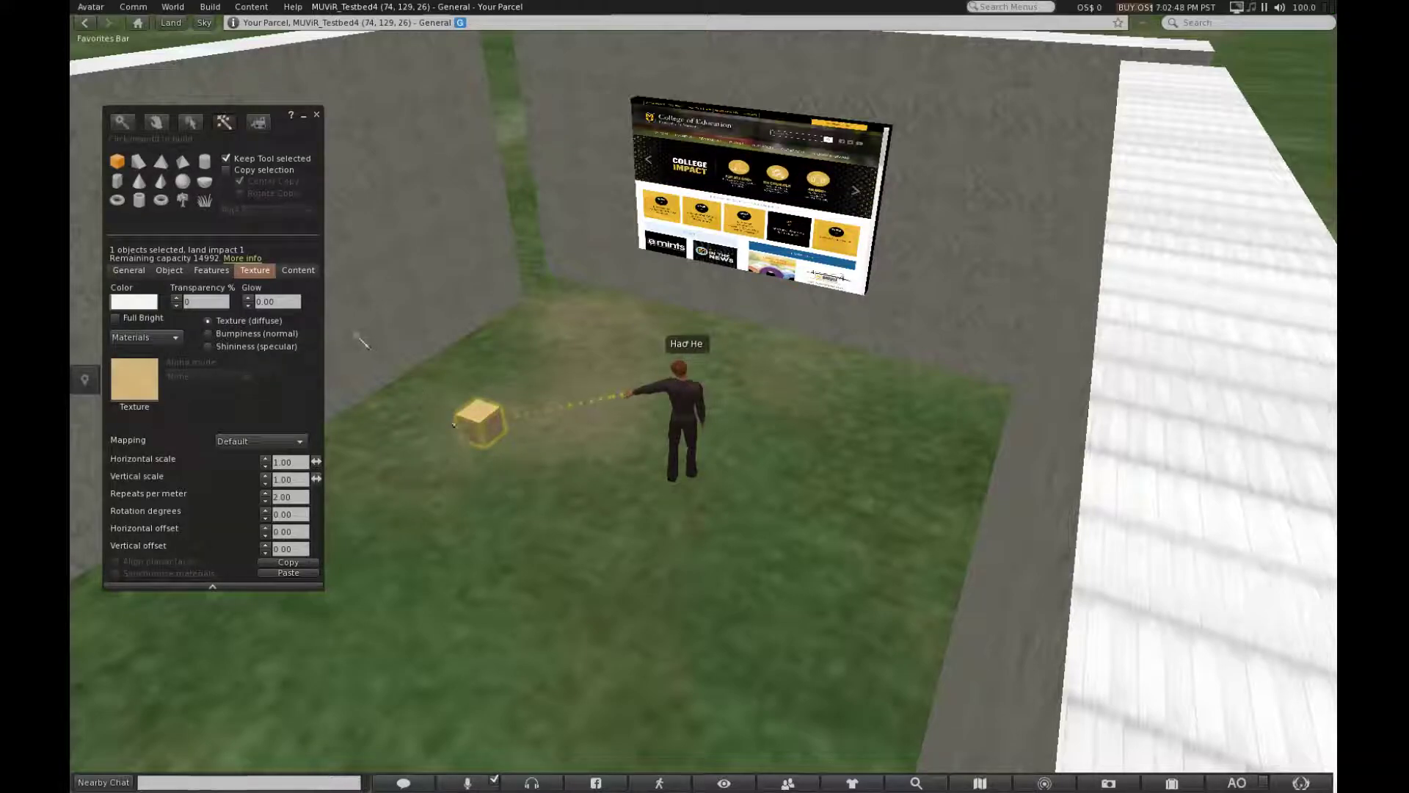
click(183, 183)
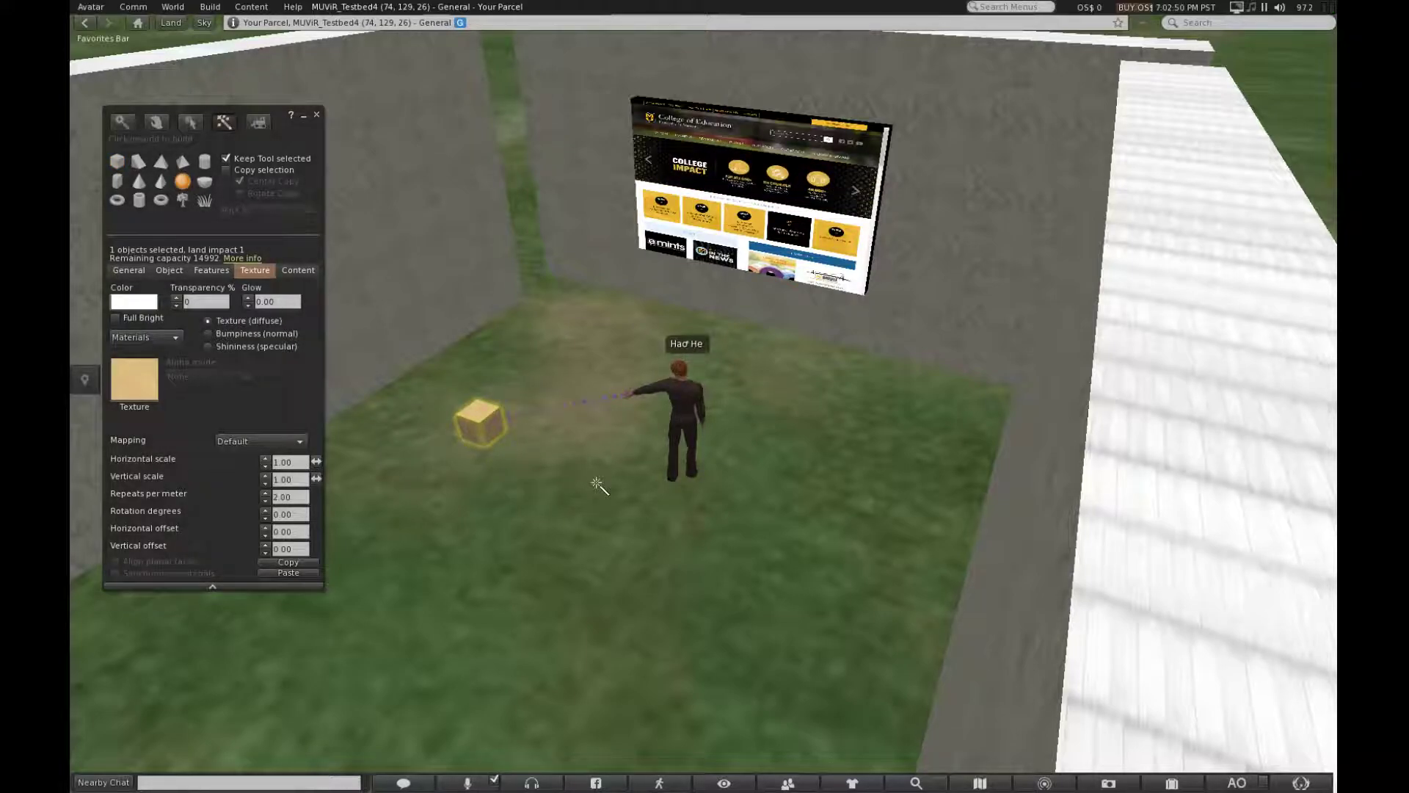
click(555, 499)
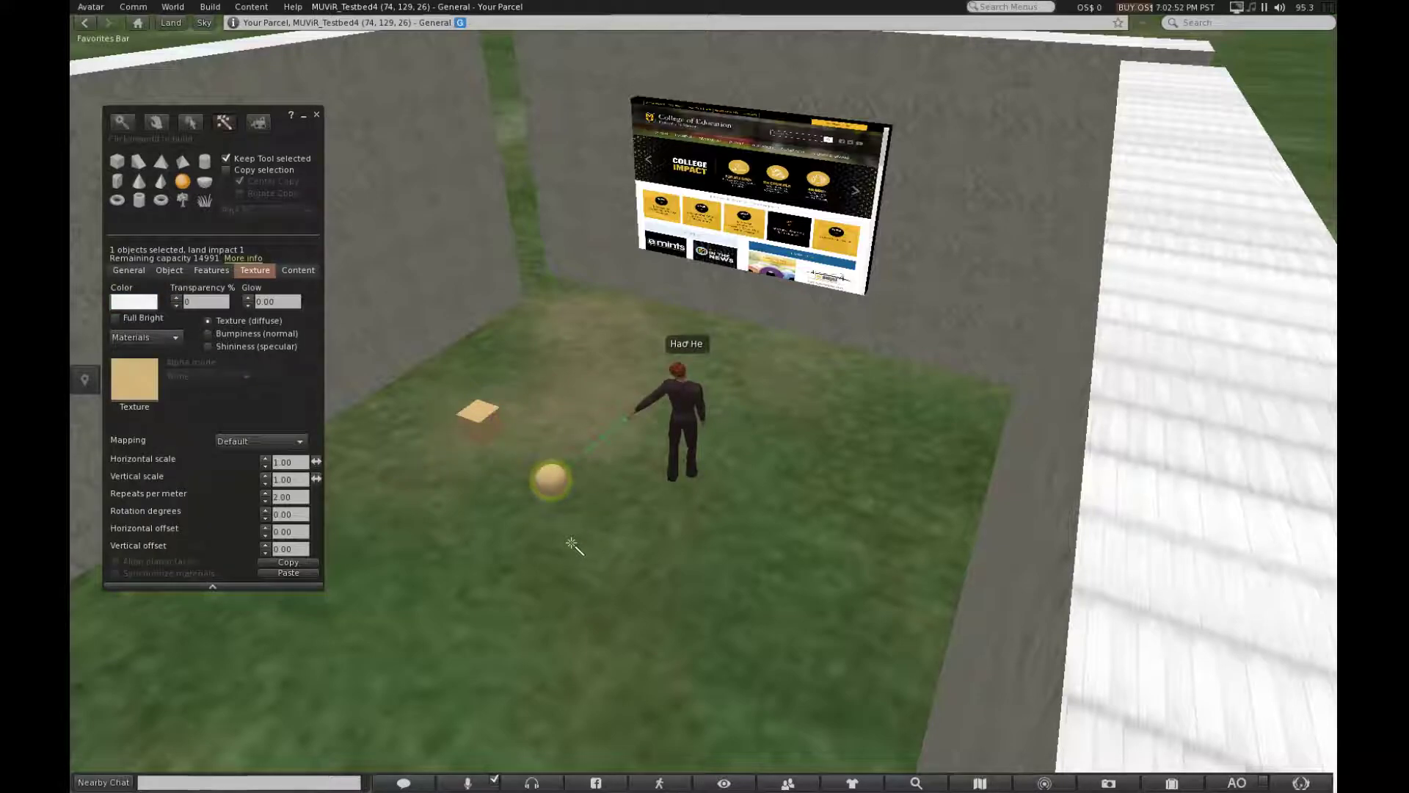
Step: Move the sphere so that it rests centred on top of the cube, at about X 78.453, Y 130.576, Z 25.738
alt+click(551, 479)
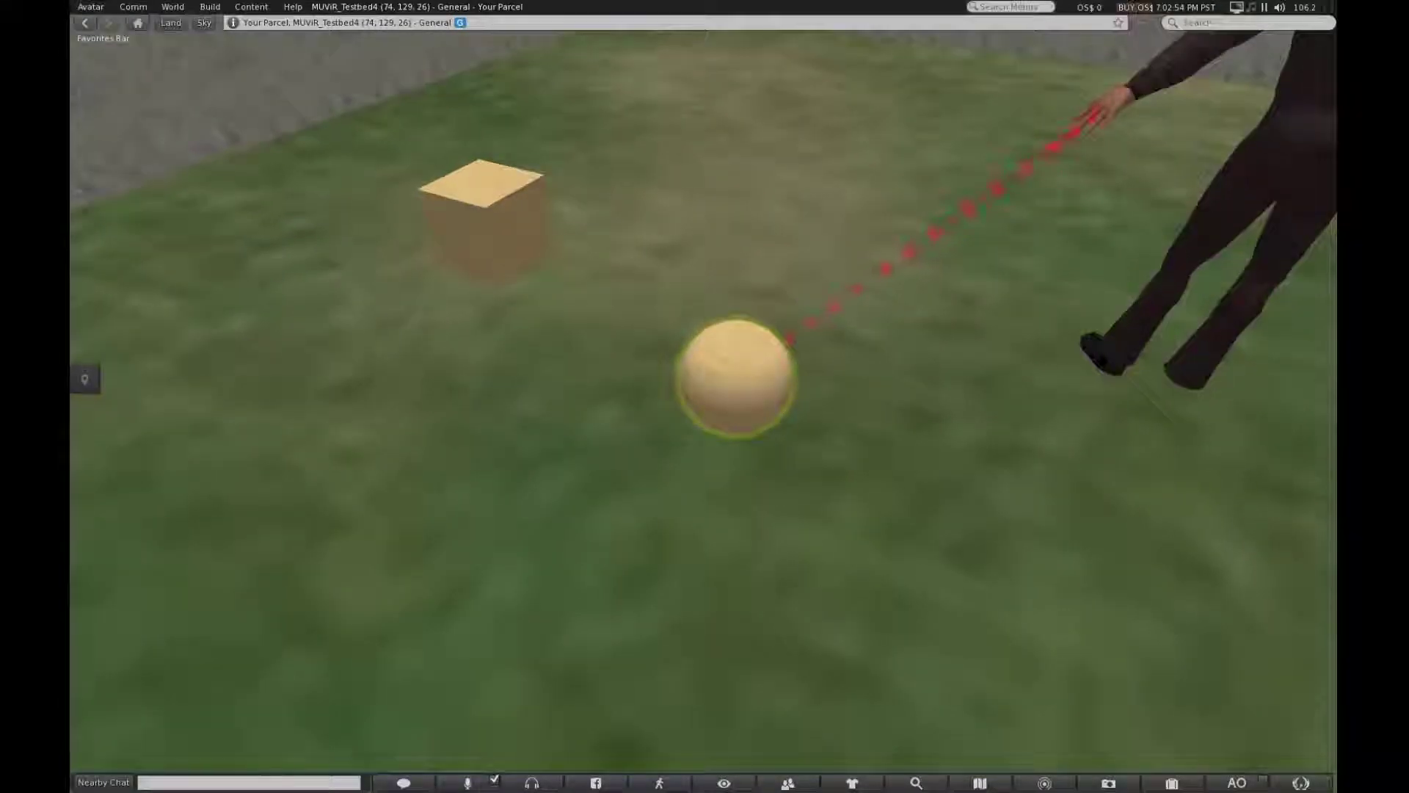
ctrl+alt+drag(736, 378, 706, 401)
right_click(707, 385)
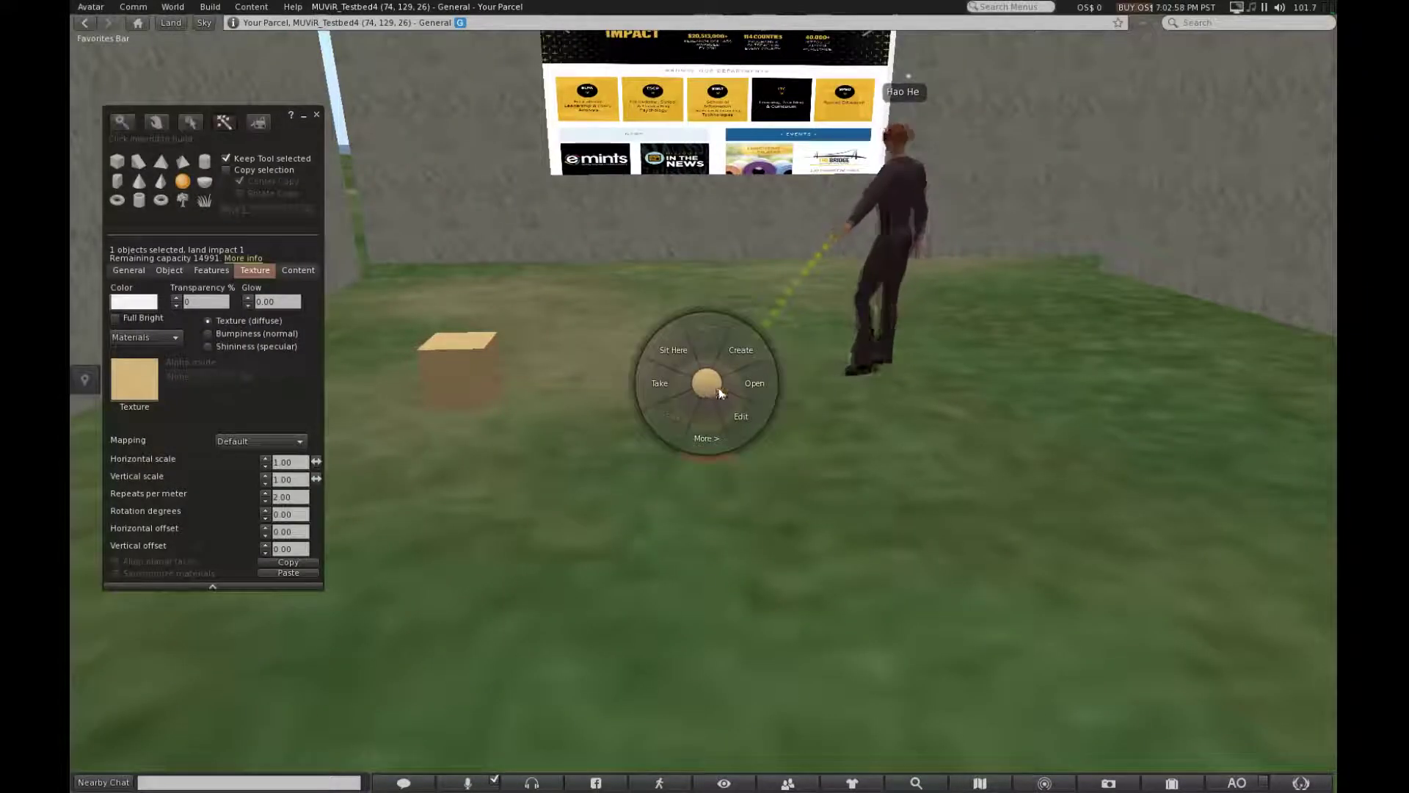
click(738, 399)
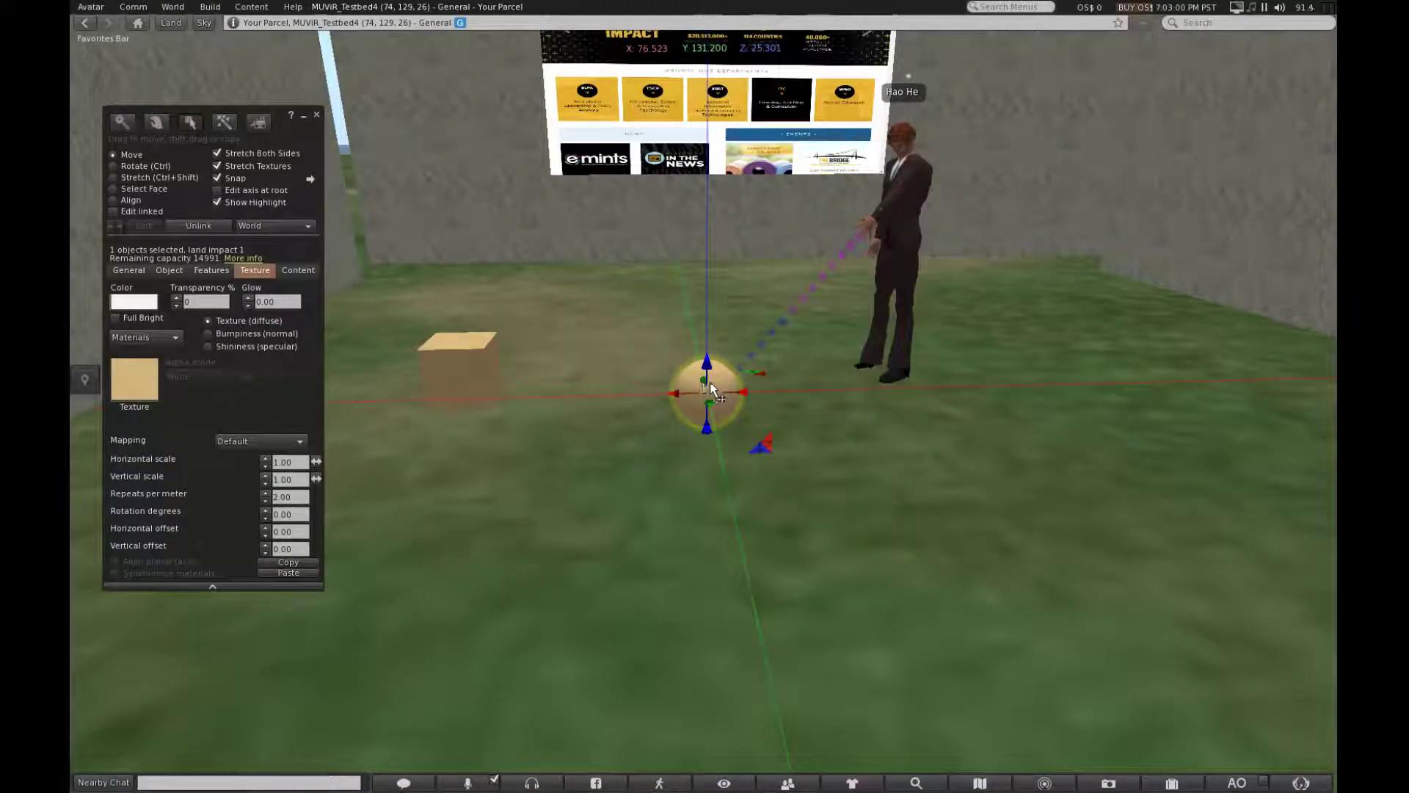
drag(710, 374, 411, 514)
drag(597, 374, 863, 108)
drag(666, 424, 633, 439)
ctrl+alt+drag(633, 438, 703, 403)
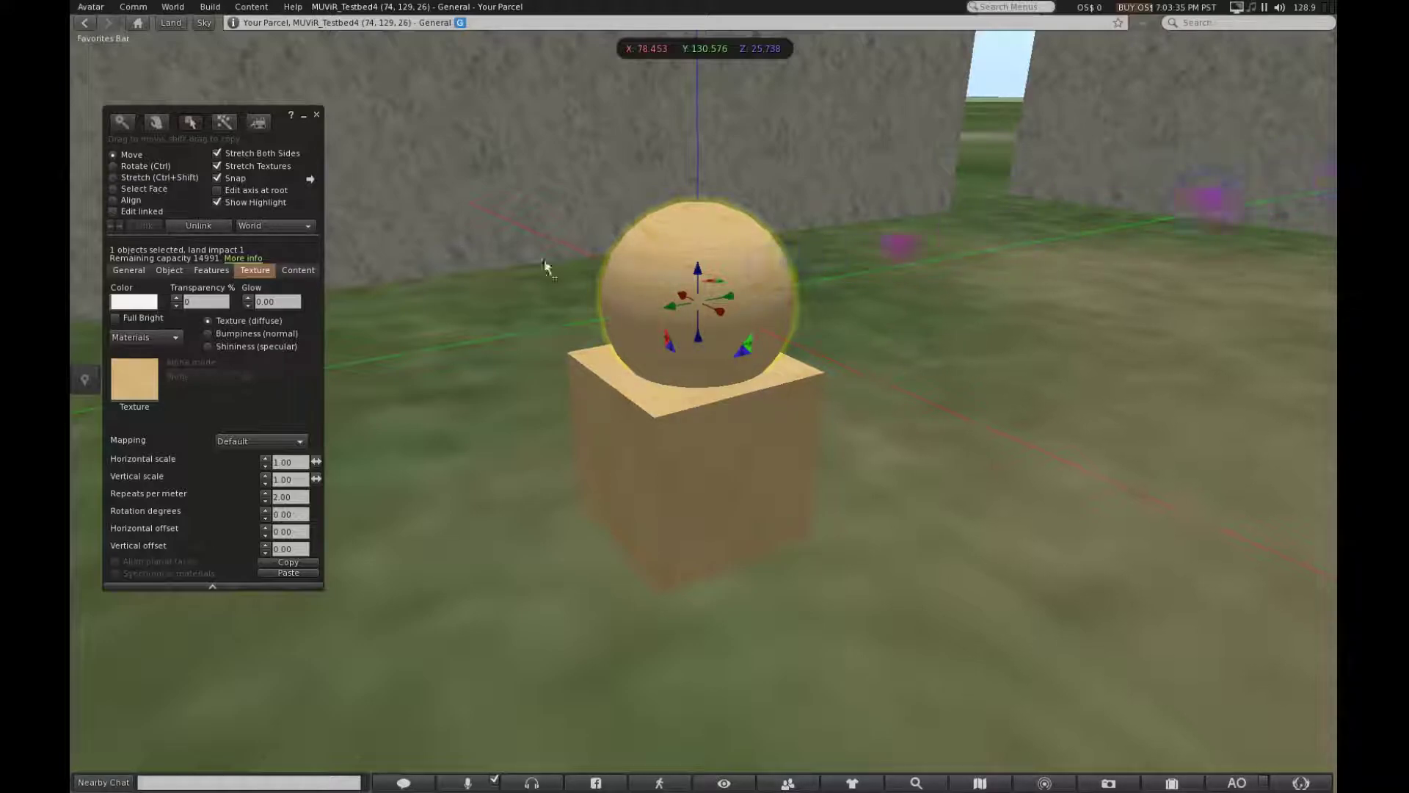
Step: Link the sphere and the cube beneath it into one object and deselect it
shift+click(694, 445)
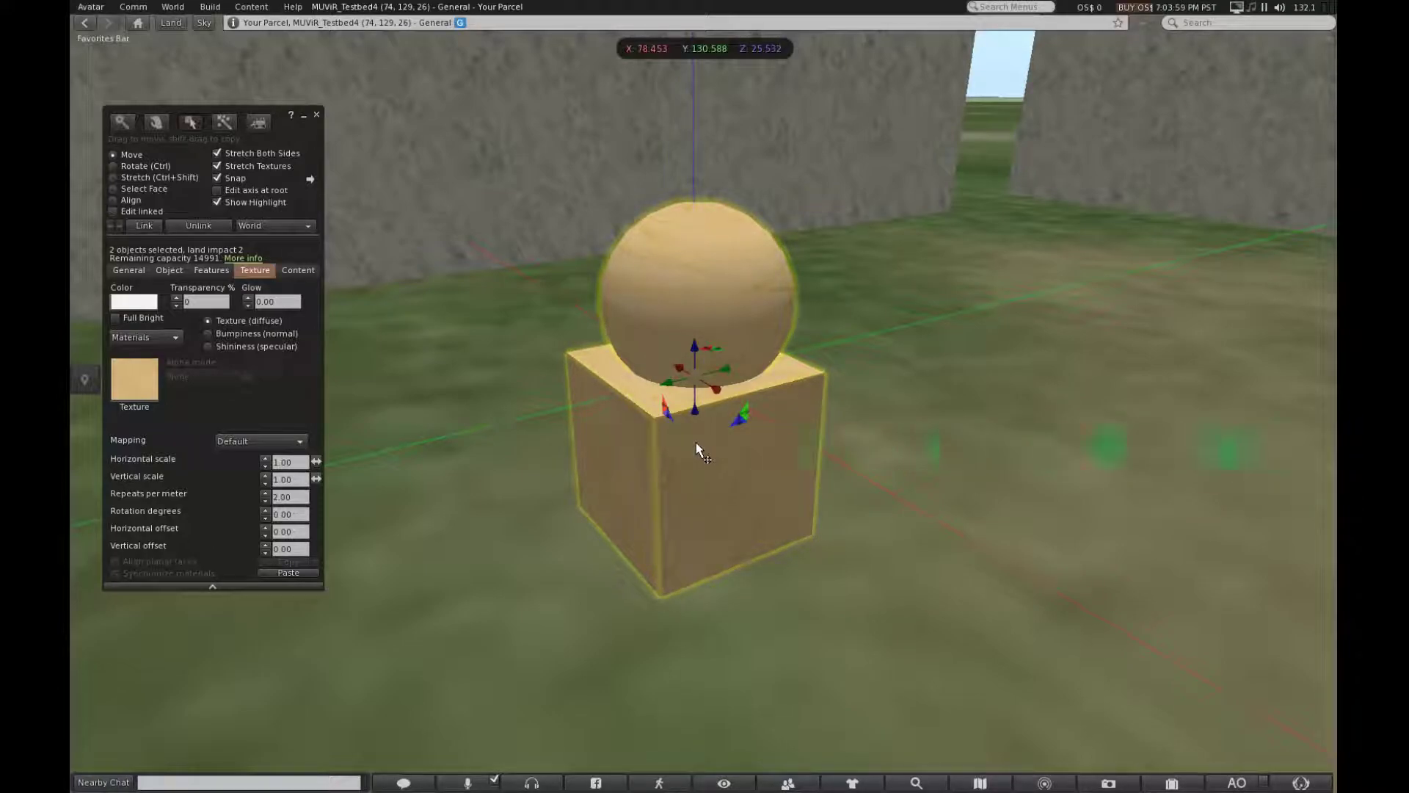
click(147, 226)
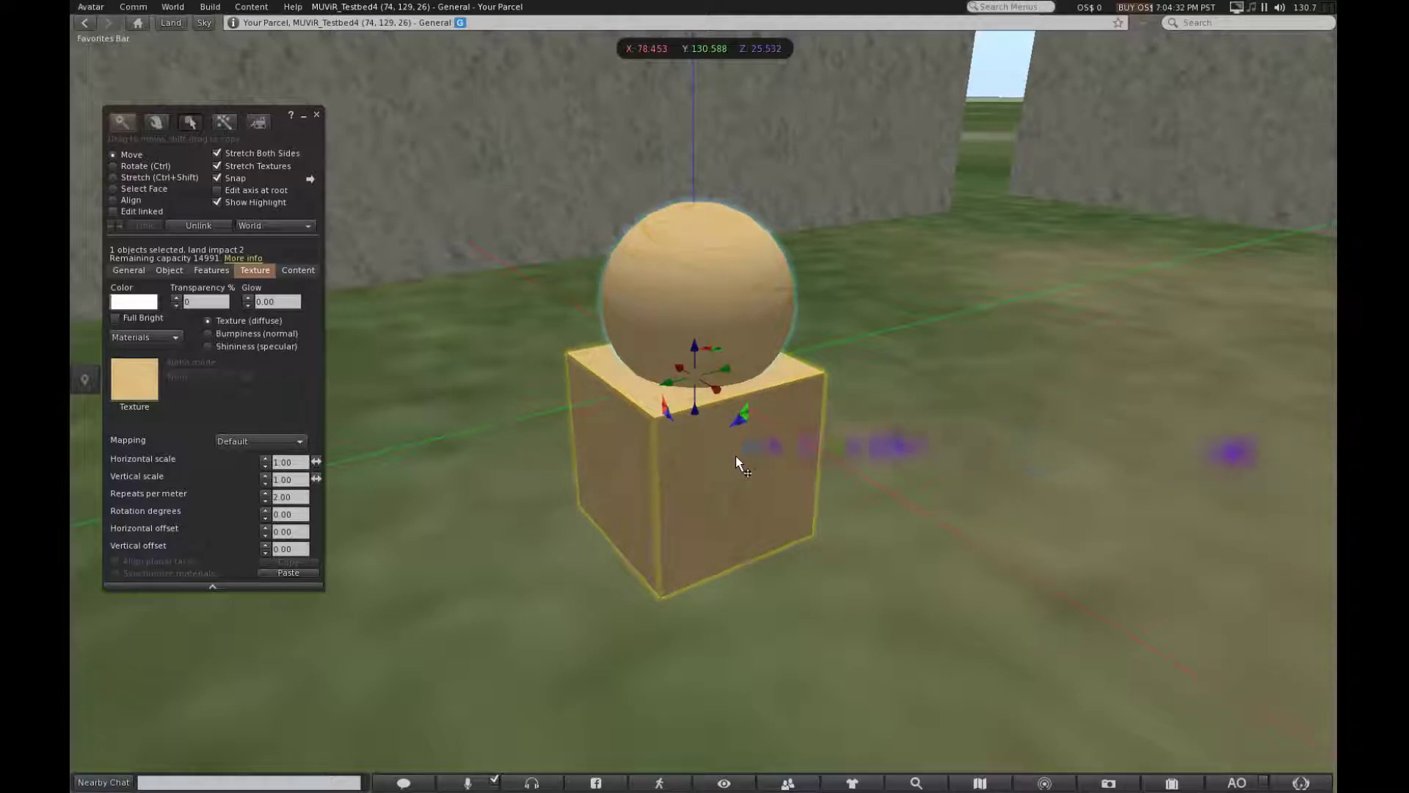
click(928, 347)
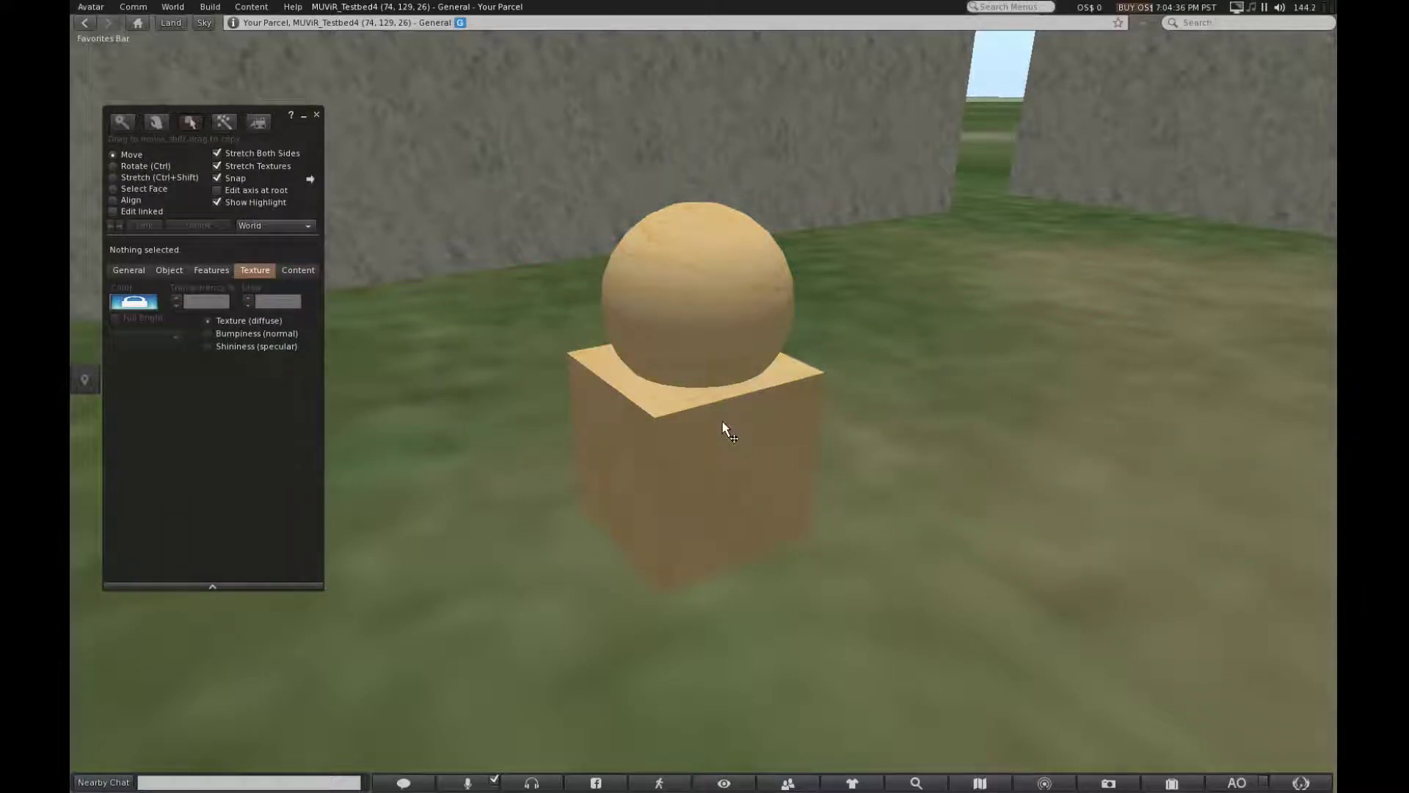
Step: Move the linked cube and sphere to about X 78.403, Y 130.548, Z 25.743 and scale the object down uniformly
click(719, 457)
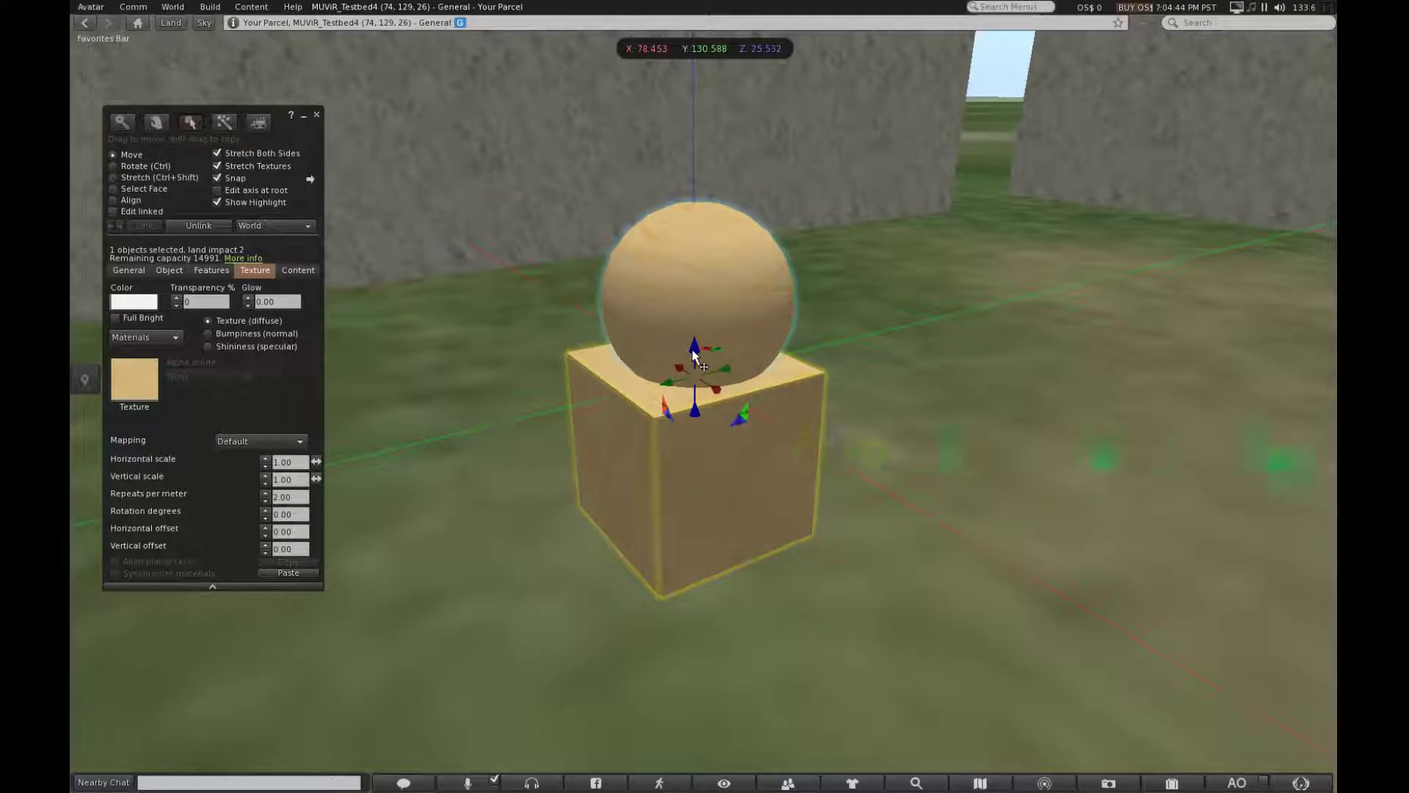
drag(695, 355, 756, 261)
scroll(773, 314, down, 5)
key(ctrl+shift)
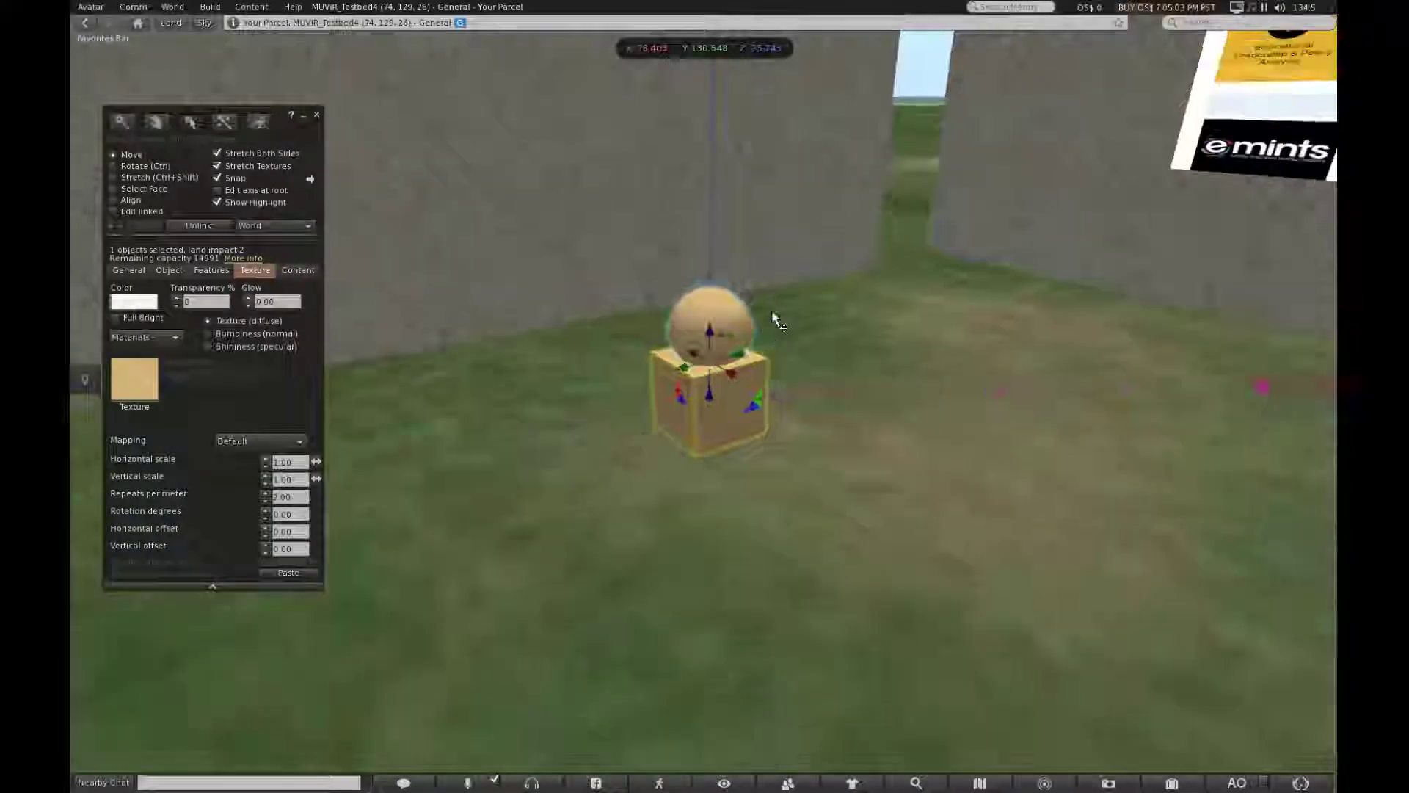
drag(771, 293, 726, 312)
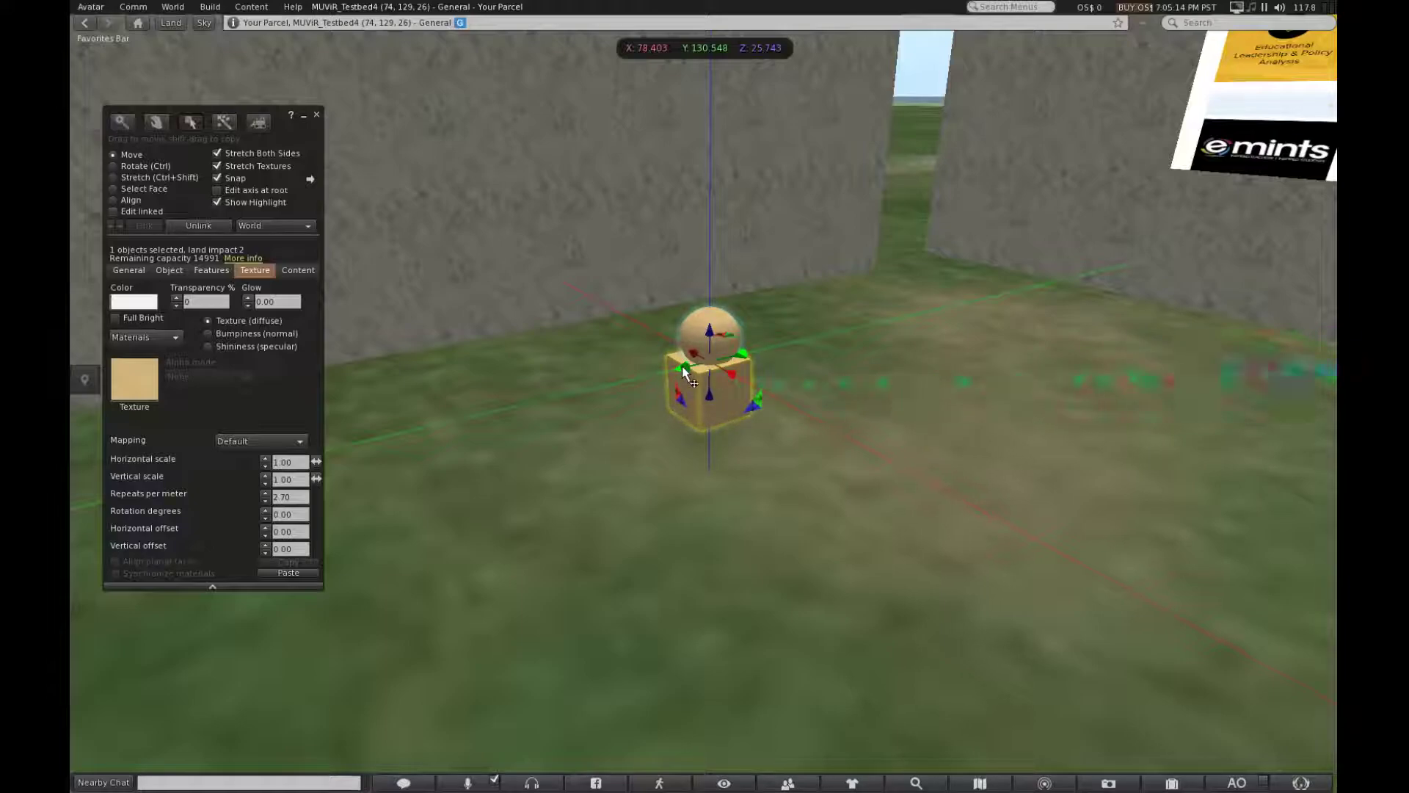
Step: Duplicate the linked cube and sphere along the Y axis, placing the duplicate at about Y 131.434
shift+drag(684, 373, 549, 426)
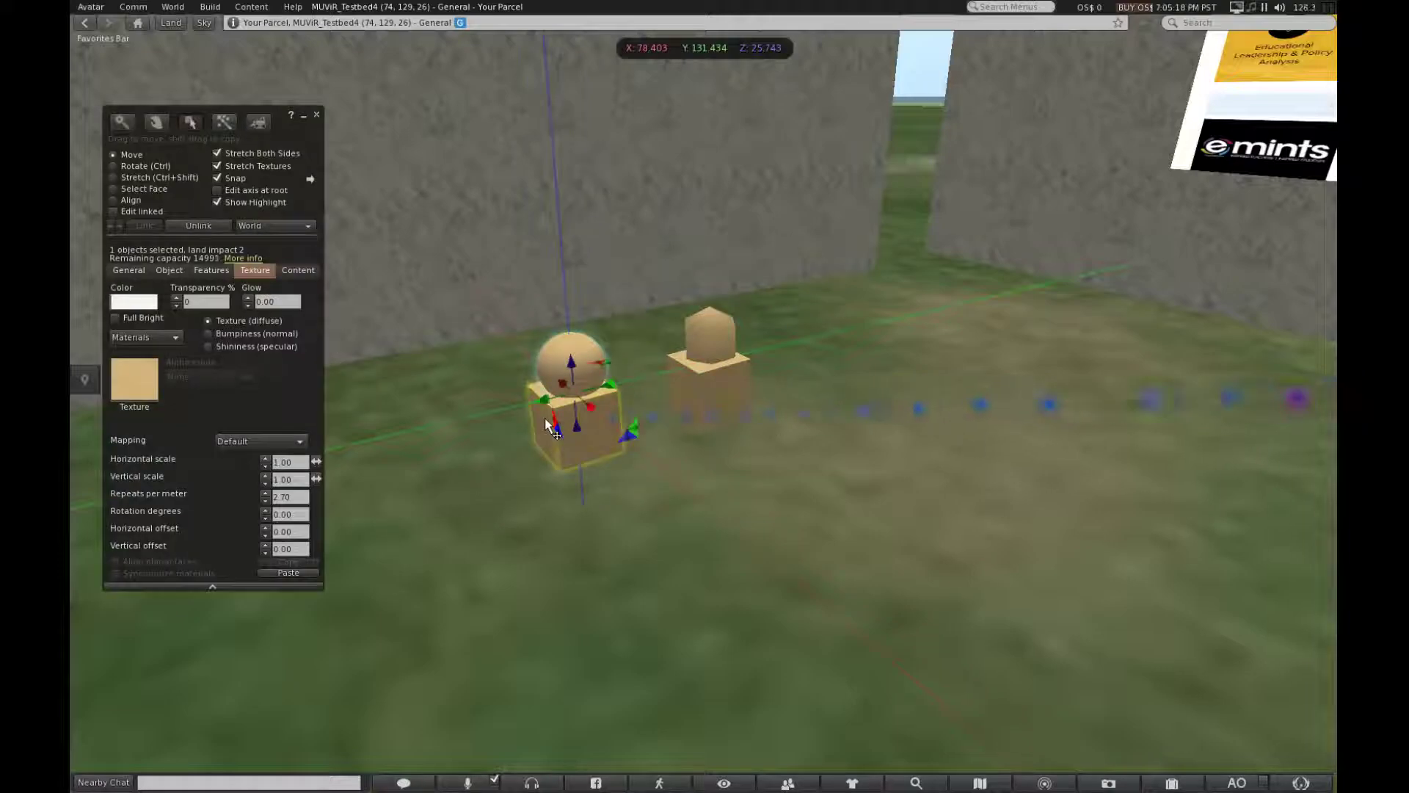
alt+drag(664, 395, 668, 446)
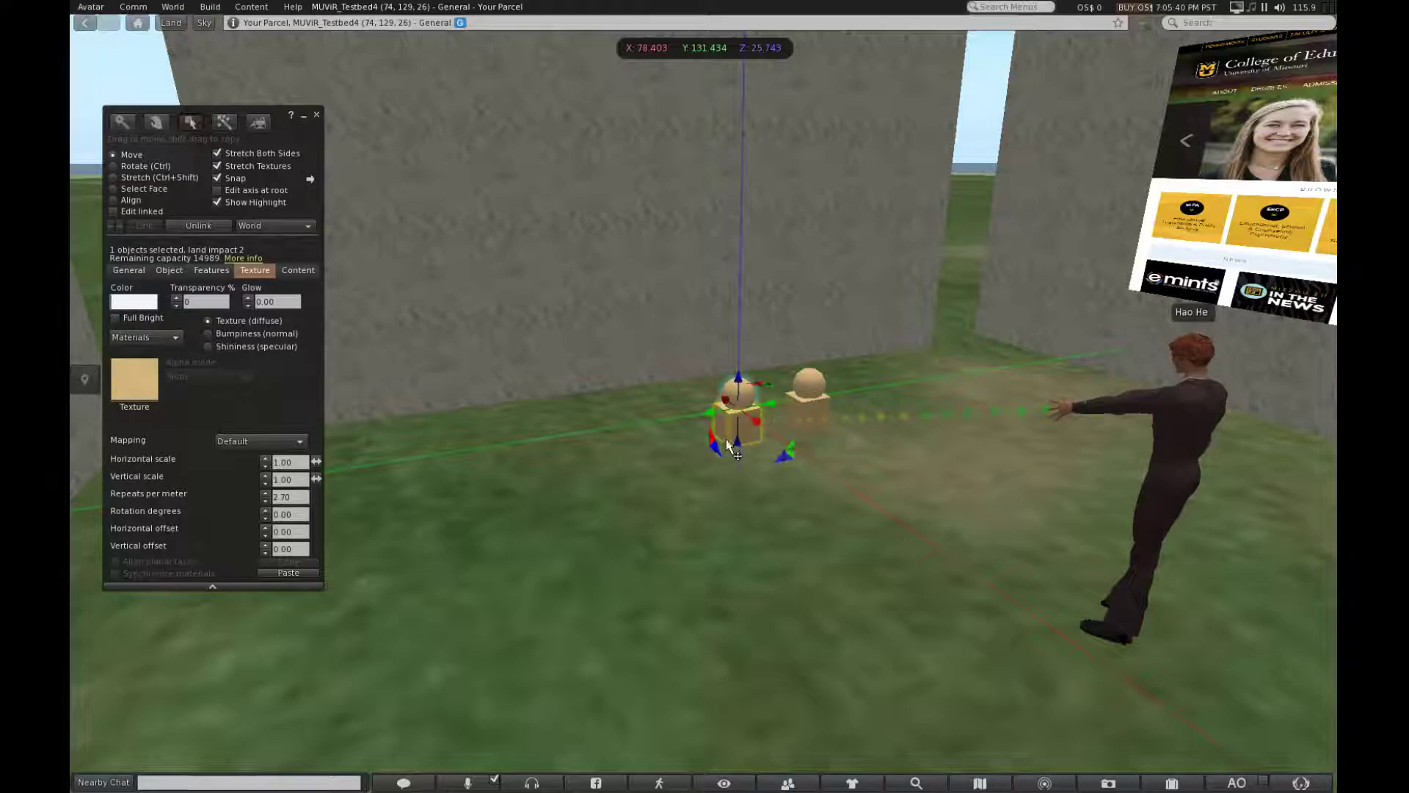
alt+drag(833, 419, 896, 437)
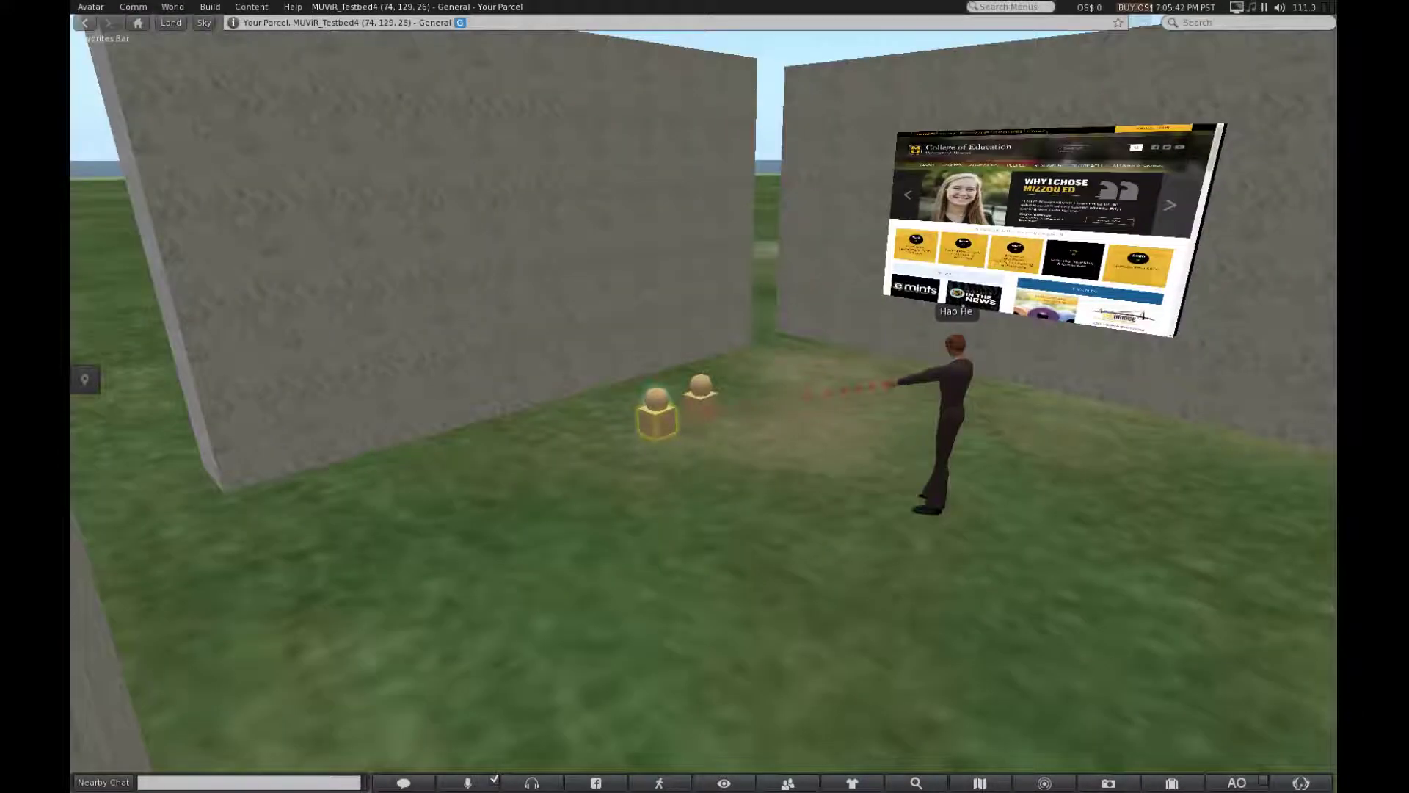
alt+drag(760, 413, 782, 338)
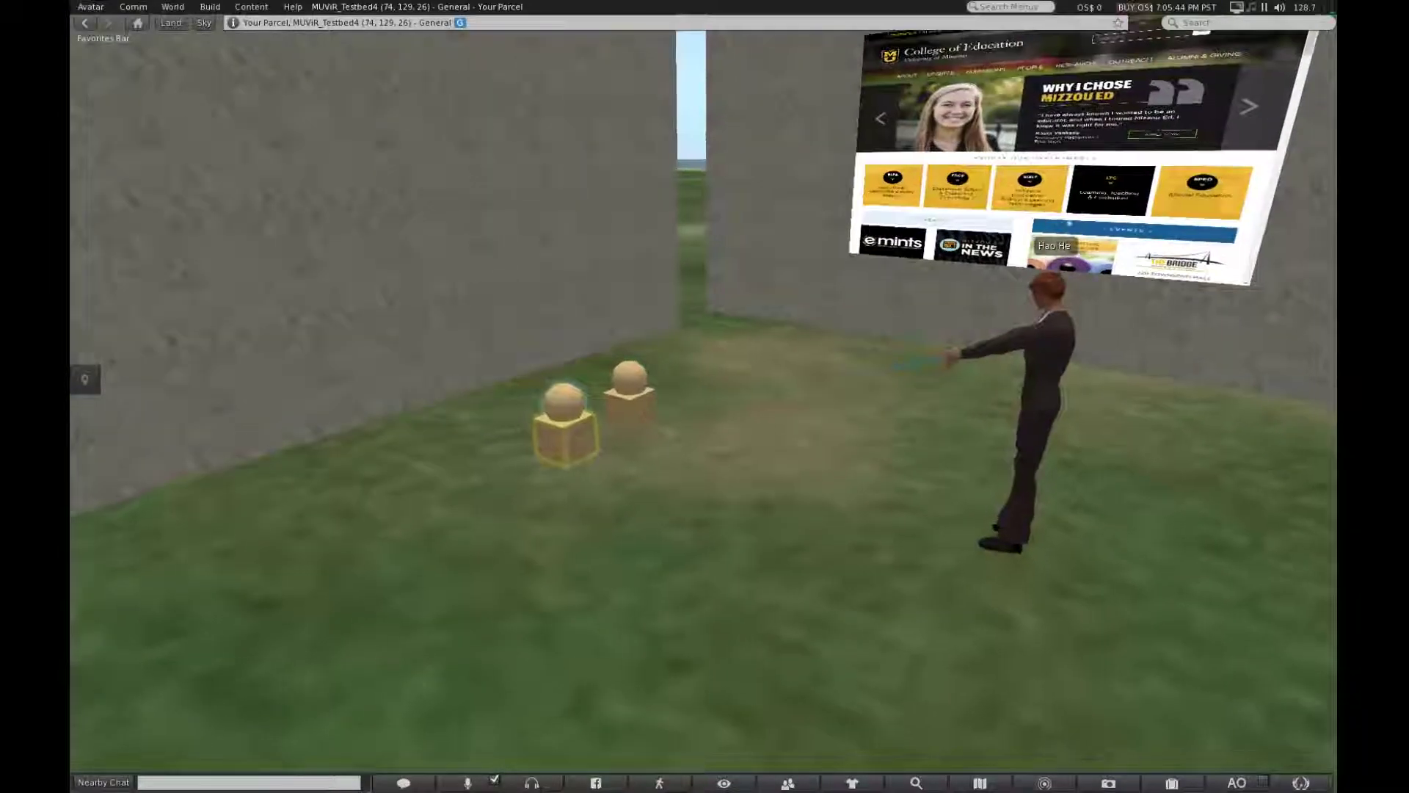
Step: Select both cube-and-sphere objects together and delete them
alt+drag(607, 422, 682, 386)
drag(659, 301, 813, 553)
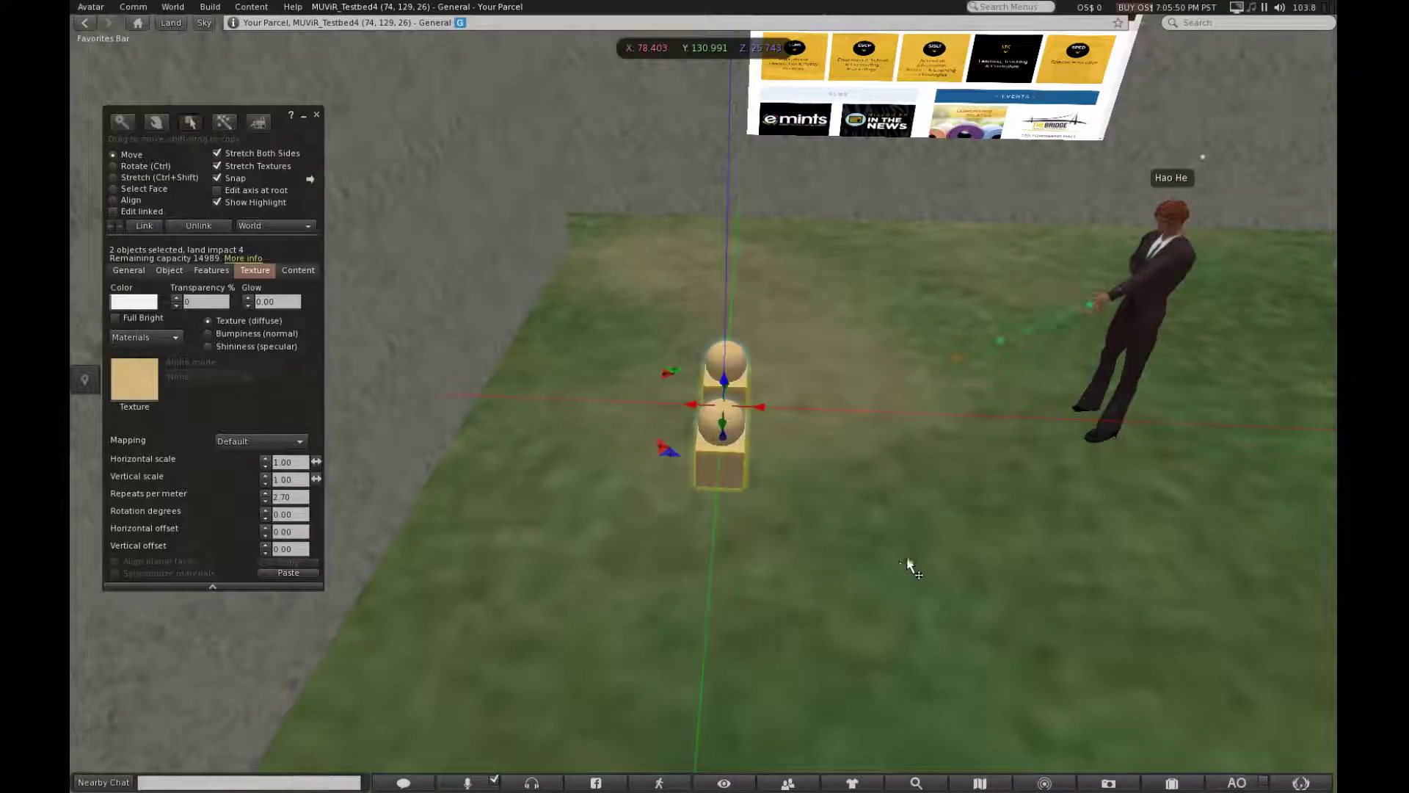
key(Delete)
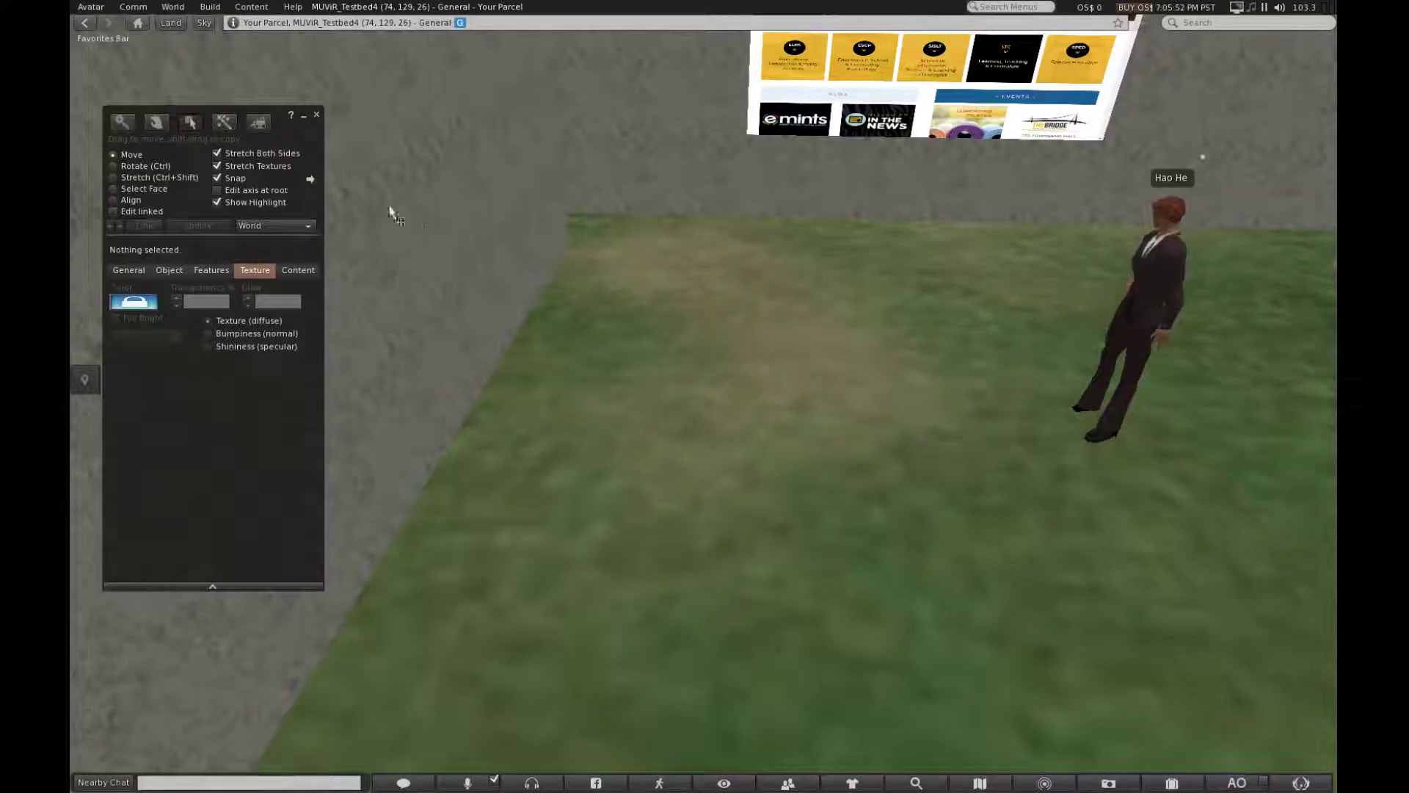
Step: Create a new cube on the grass and duplicate it along the Y axis to about Y 130.297
click(224, 122)
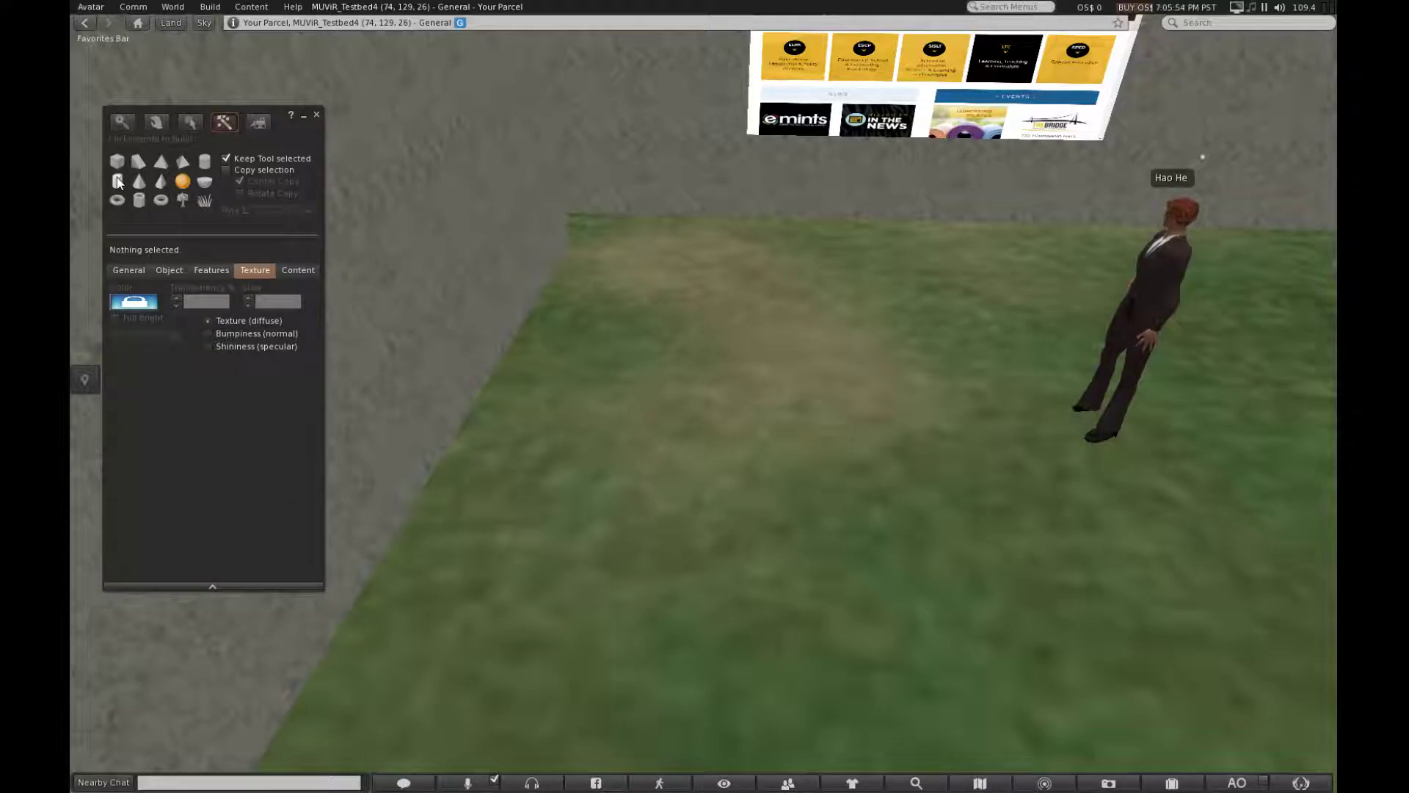
click(777, 360)
alt+drag(787, 354, 702, 399)
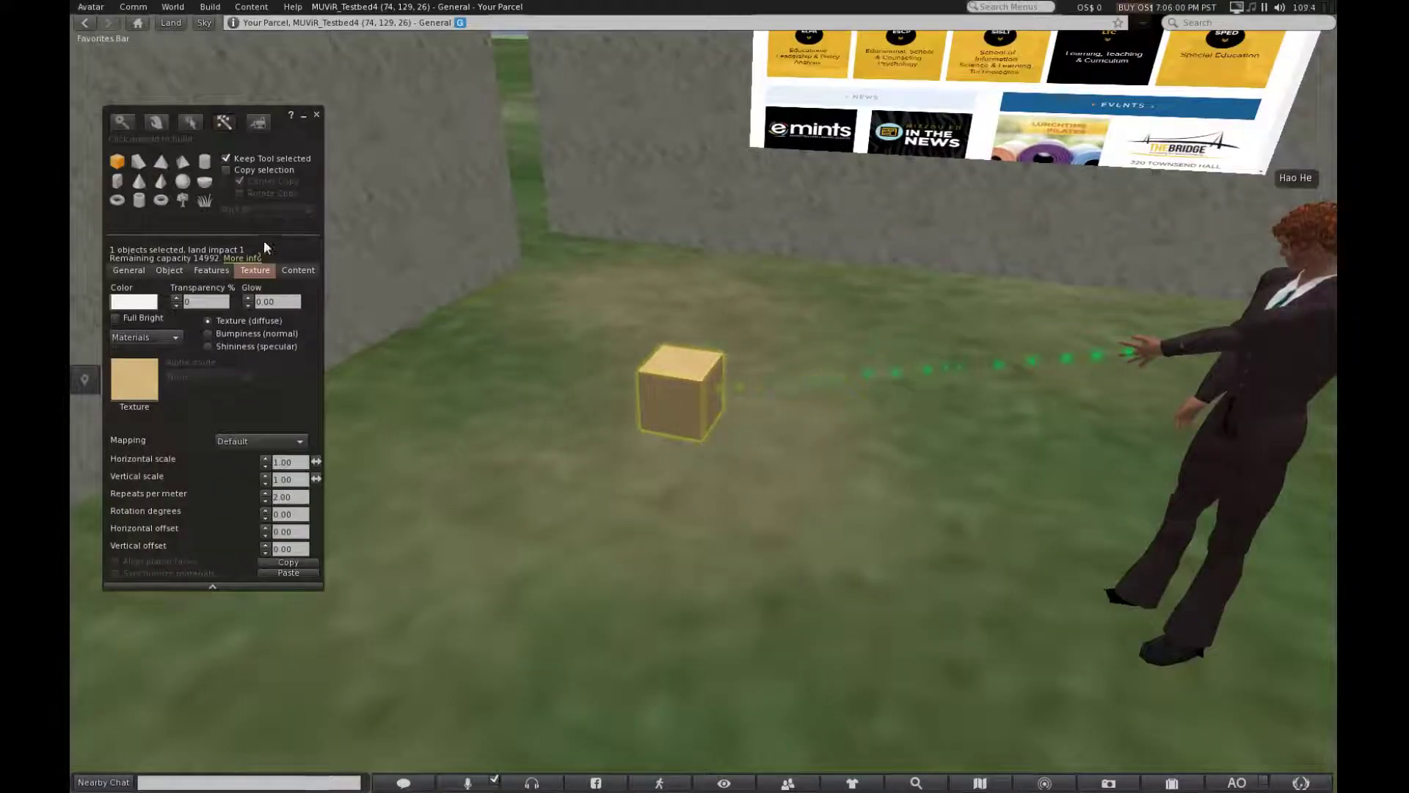
click(190, 124)
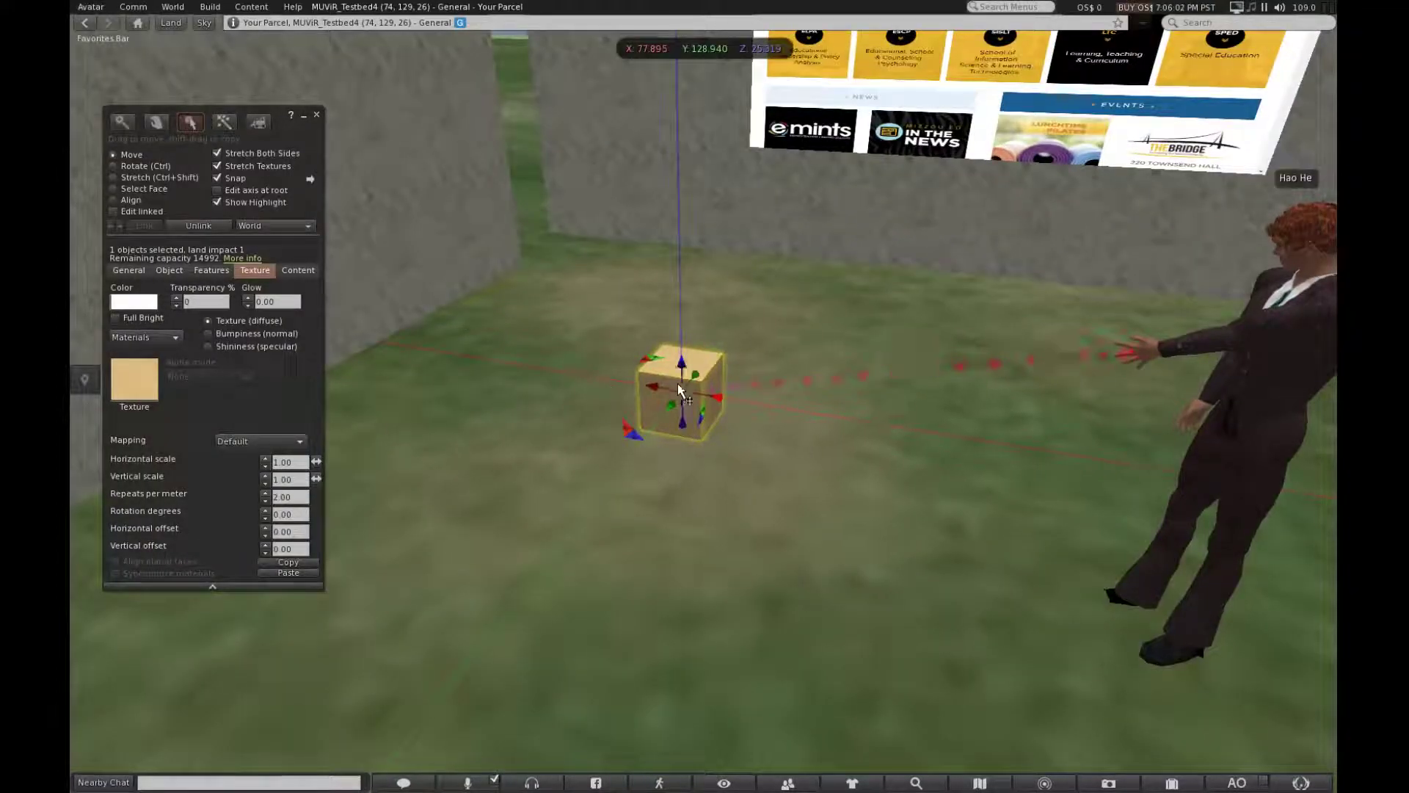
shift+drag(673, 405, 605, 520)
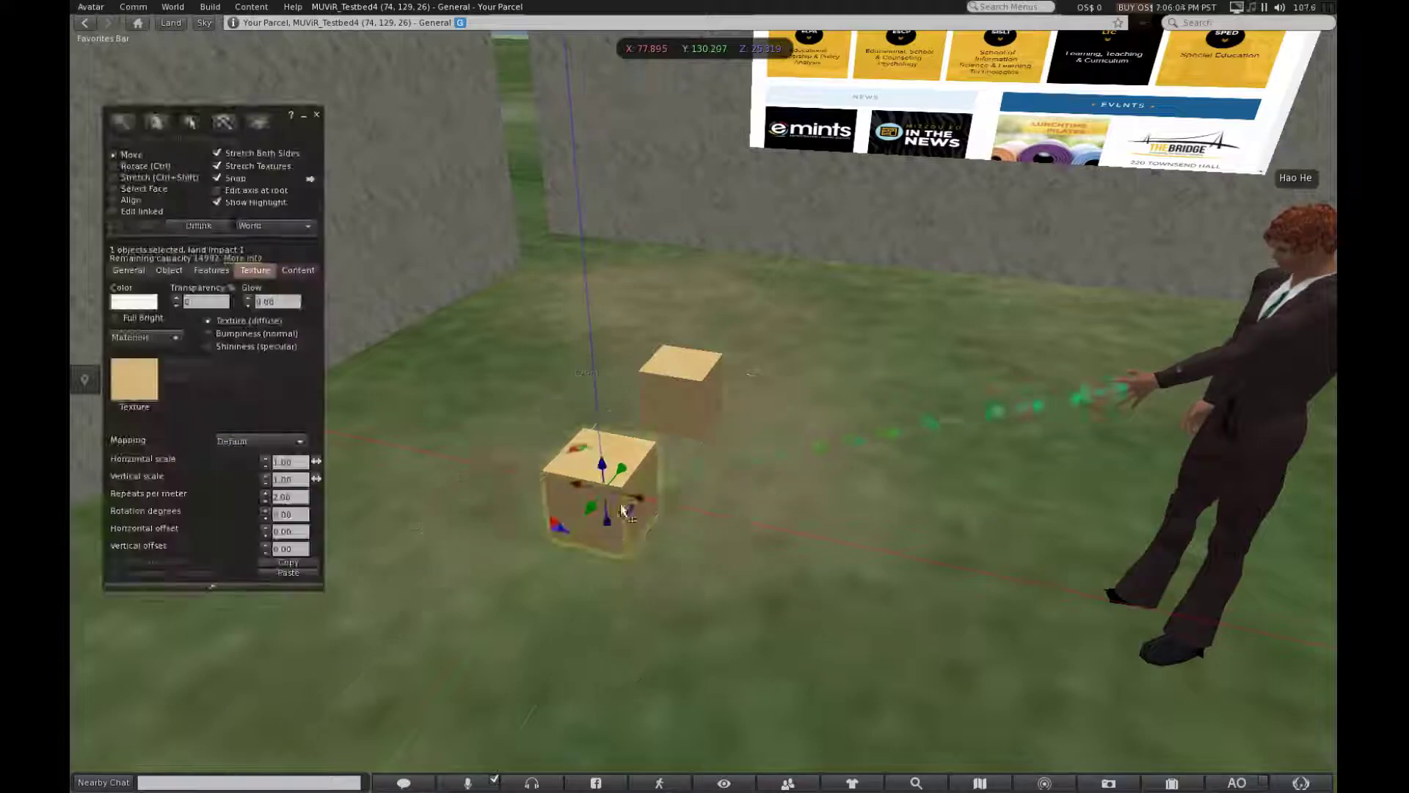
Step: Select both cubes and duplicate the pair along the X axis to about X 76.647, forming a two-by-two grid
shift+click(677, 407)
shift+drag(687, 445, 797, 475)
shift+drag(683, 442, 869, 493)
Step: Duplicate the cube at about X 76.647, Y 130.297 along the Y axis to about Y 131.378 as a fifth cube
click(727, 561)
click(803, 542)
shift+drag(804, 550, 732, 694)
key(Escape)
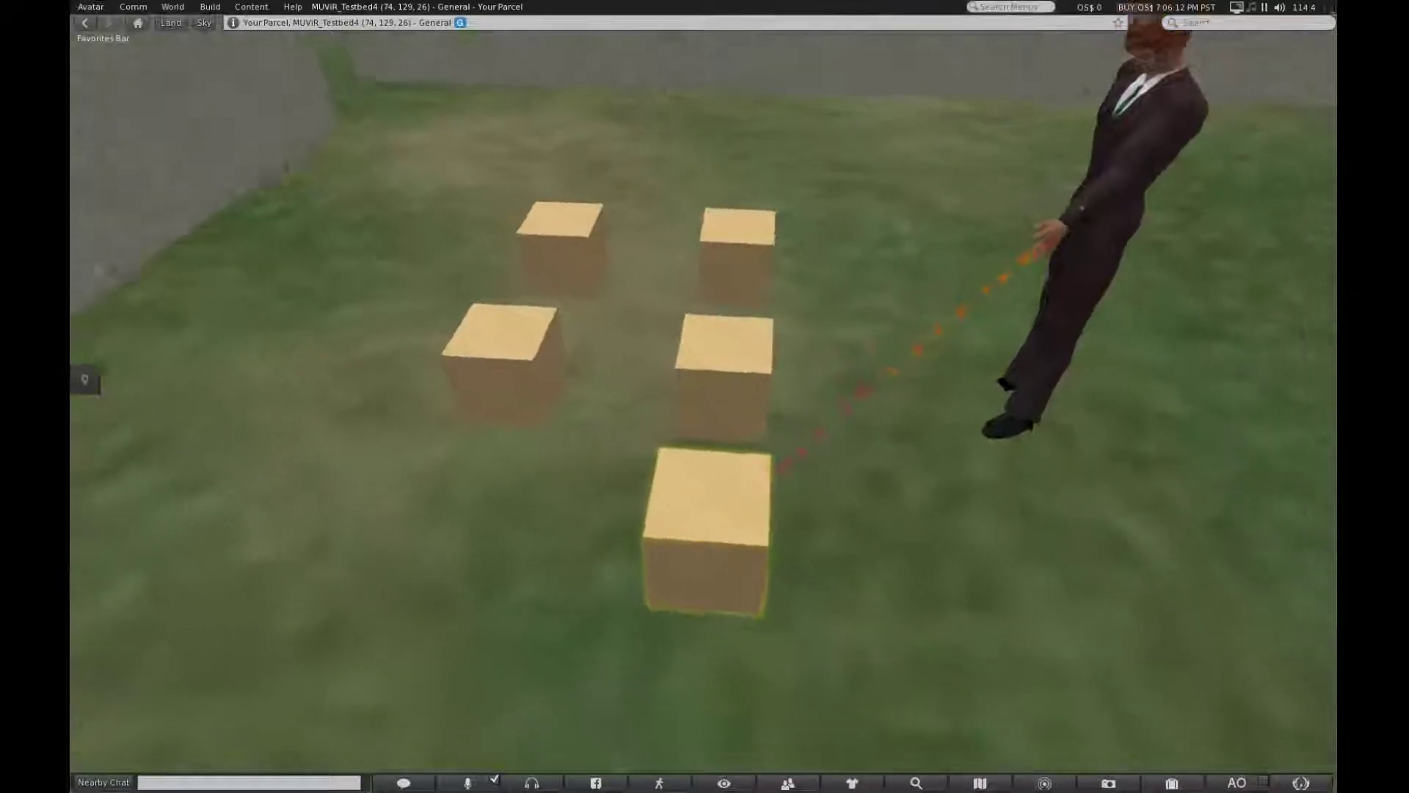
click(726, 243)
click(568, 234)
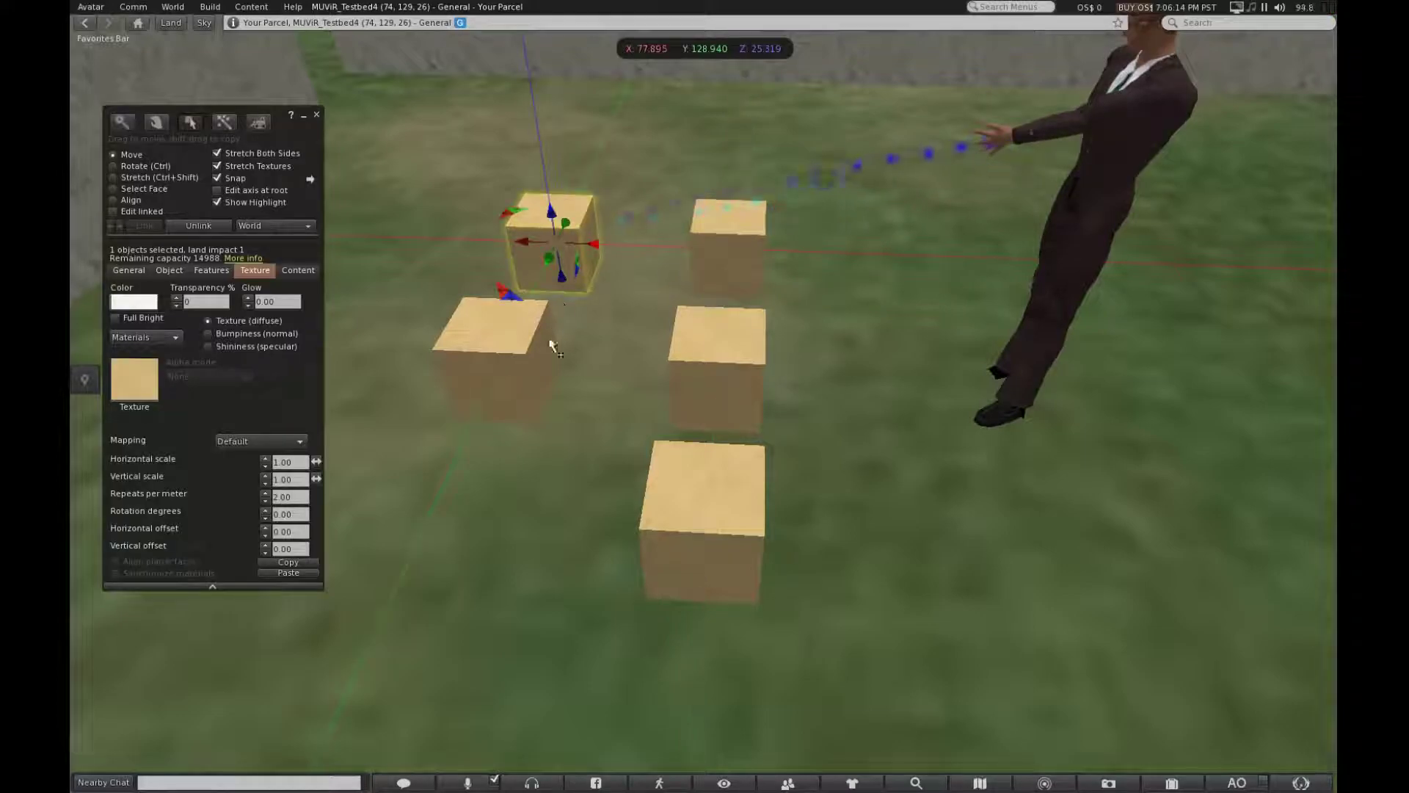
click(516, 355)
click(715, 358)
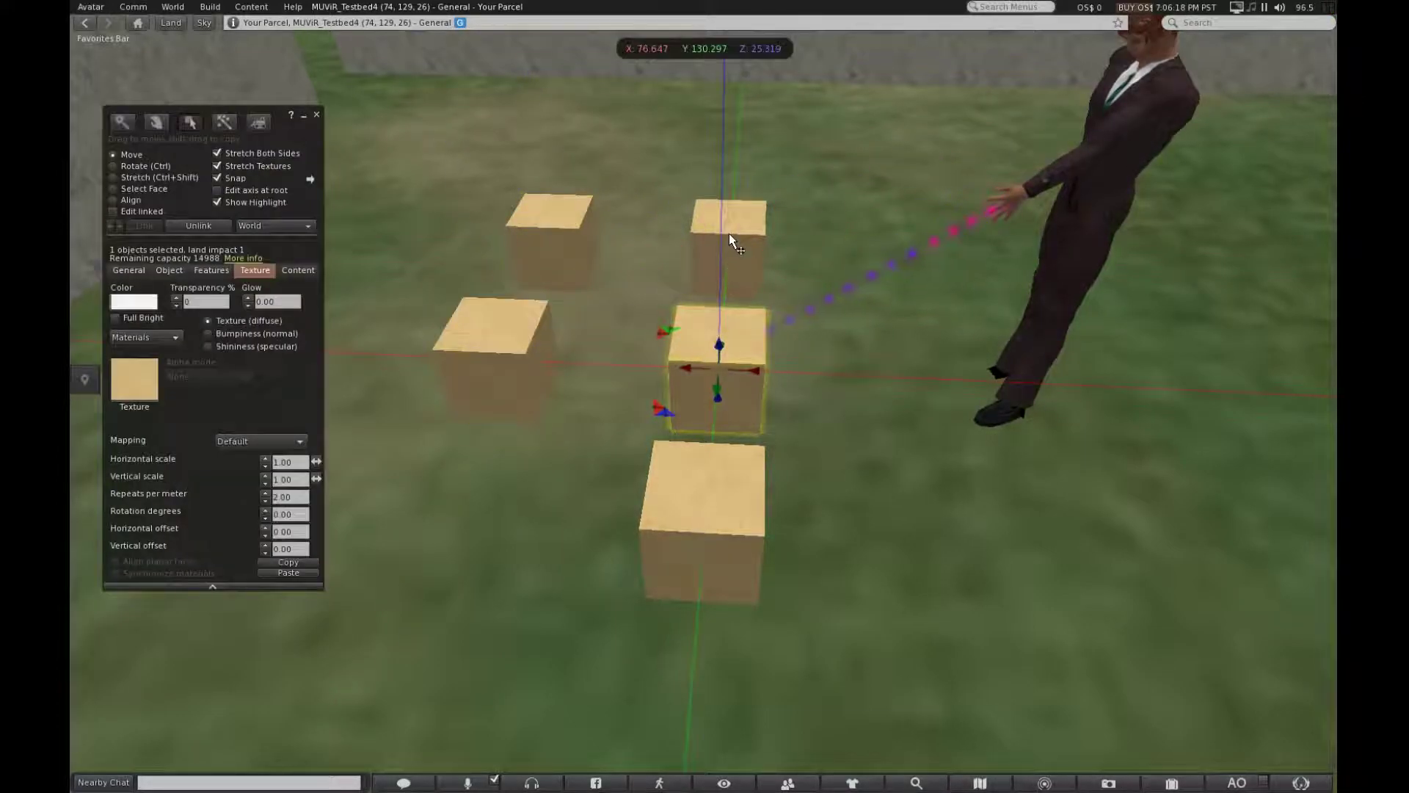
Step: Stretch the fifth cube, outside the two-by-two grid, into a wide, thin rectangular slab
click(716, 538)
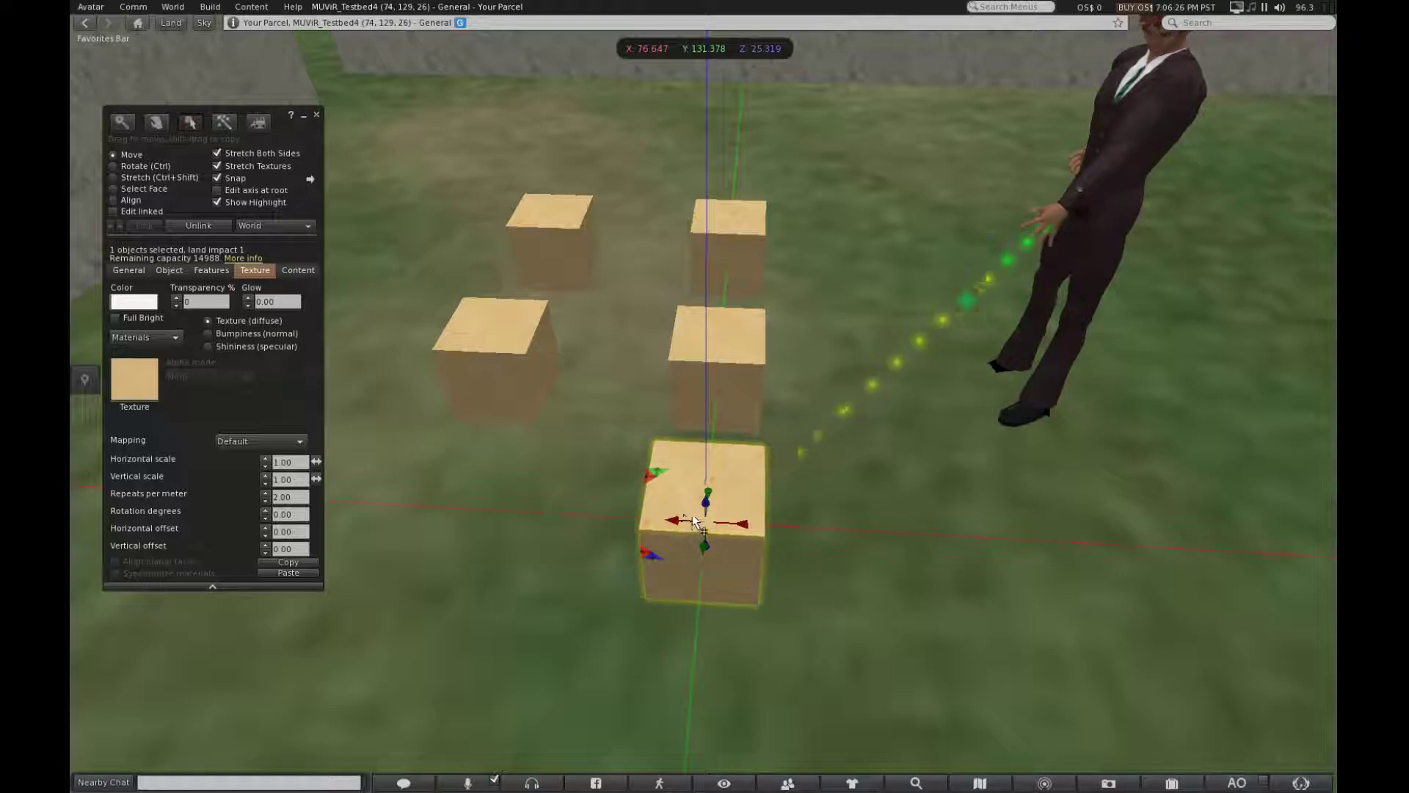
ctrl+alt+drag(727, 530, 419, 525)
key(ctrl+shift)
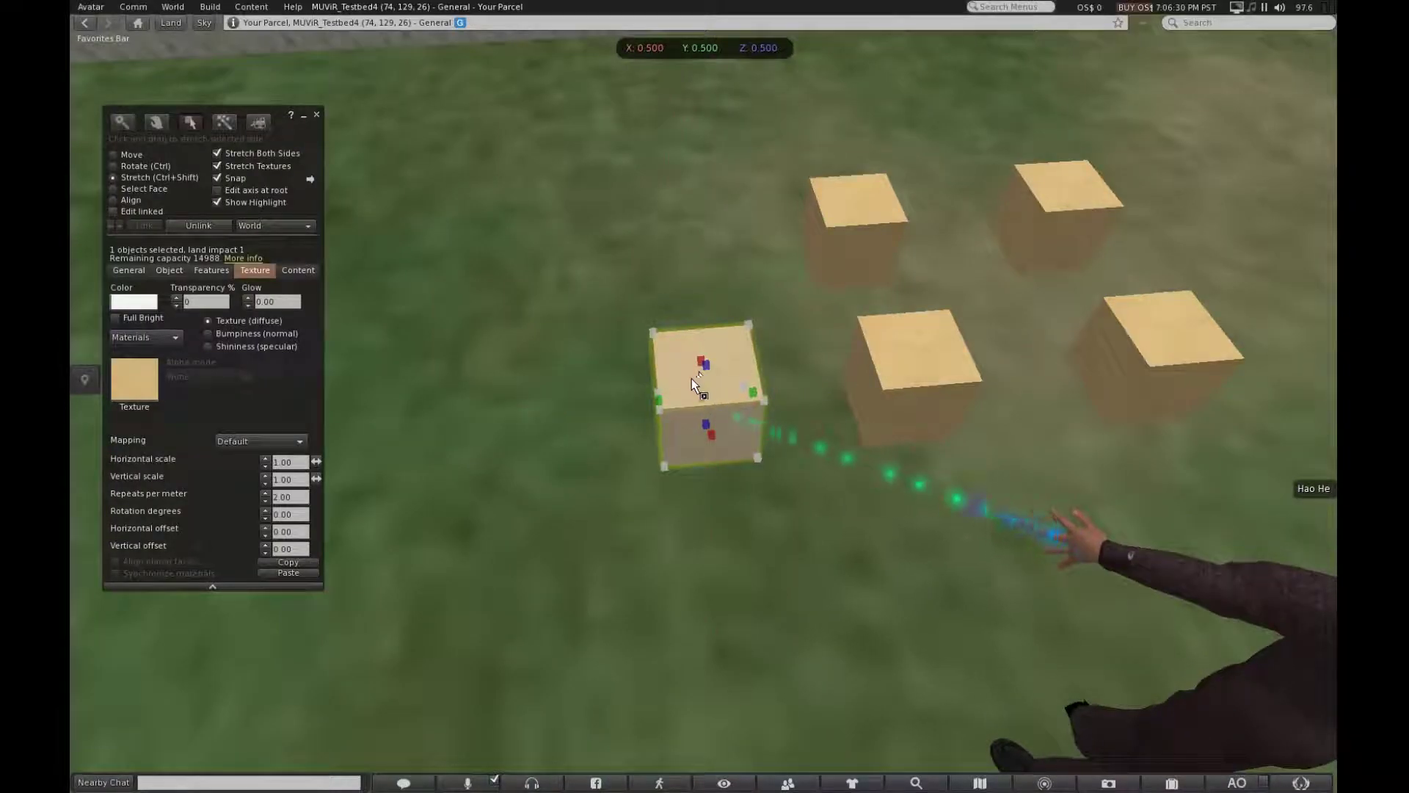
ctrl+alt+drag(683, 418, 837, 319)
key(ctrl+shift)
ctrl+shift+drag(667, 408, 576, 449)
alt+drag(703, 395, 734, 413)
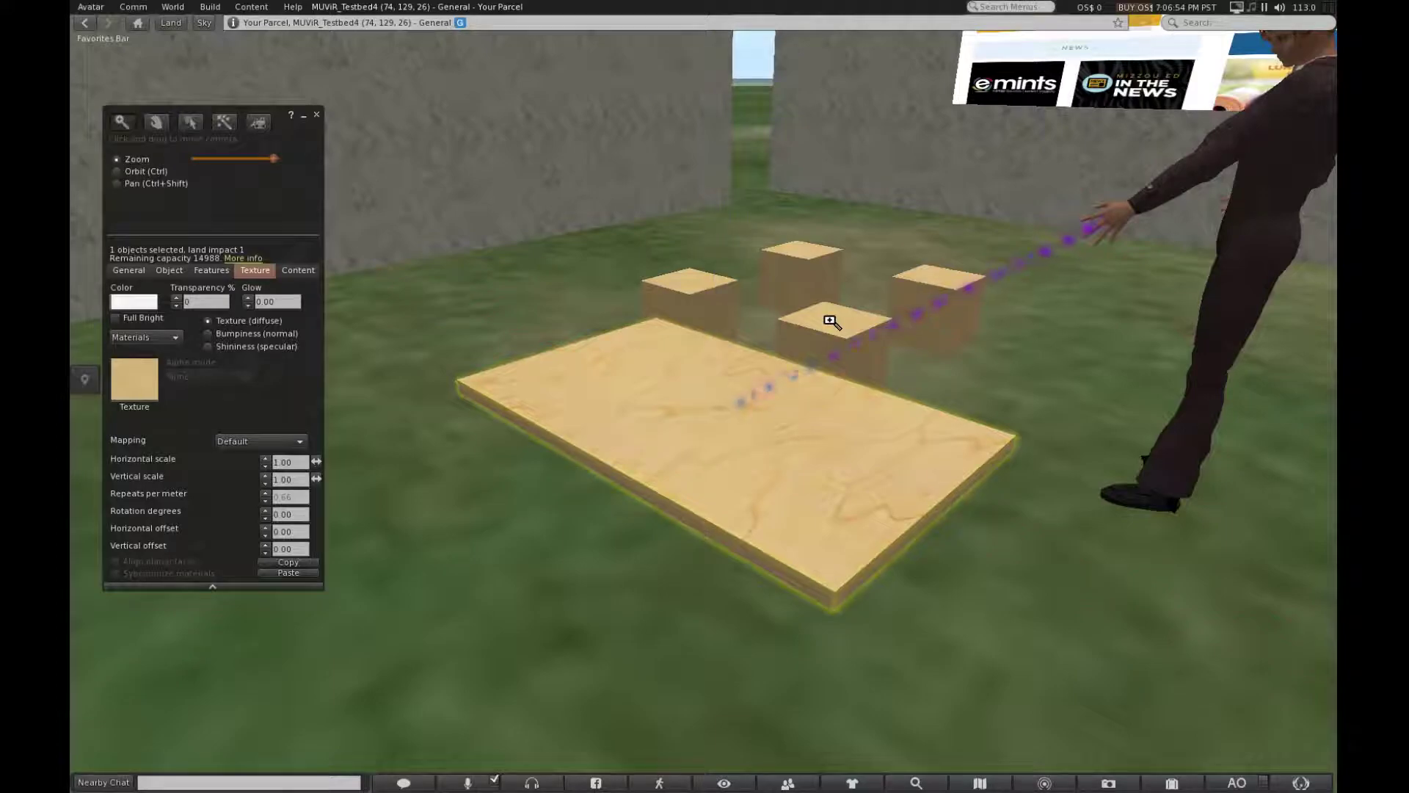
ctrl+alt+drag(834, 321, 782, 359)
click(724, 431)
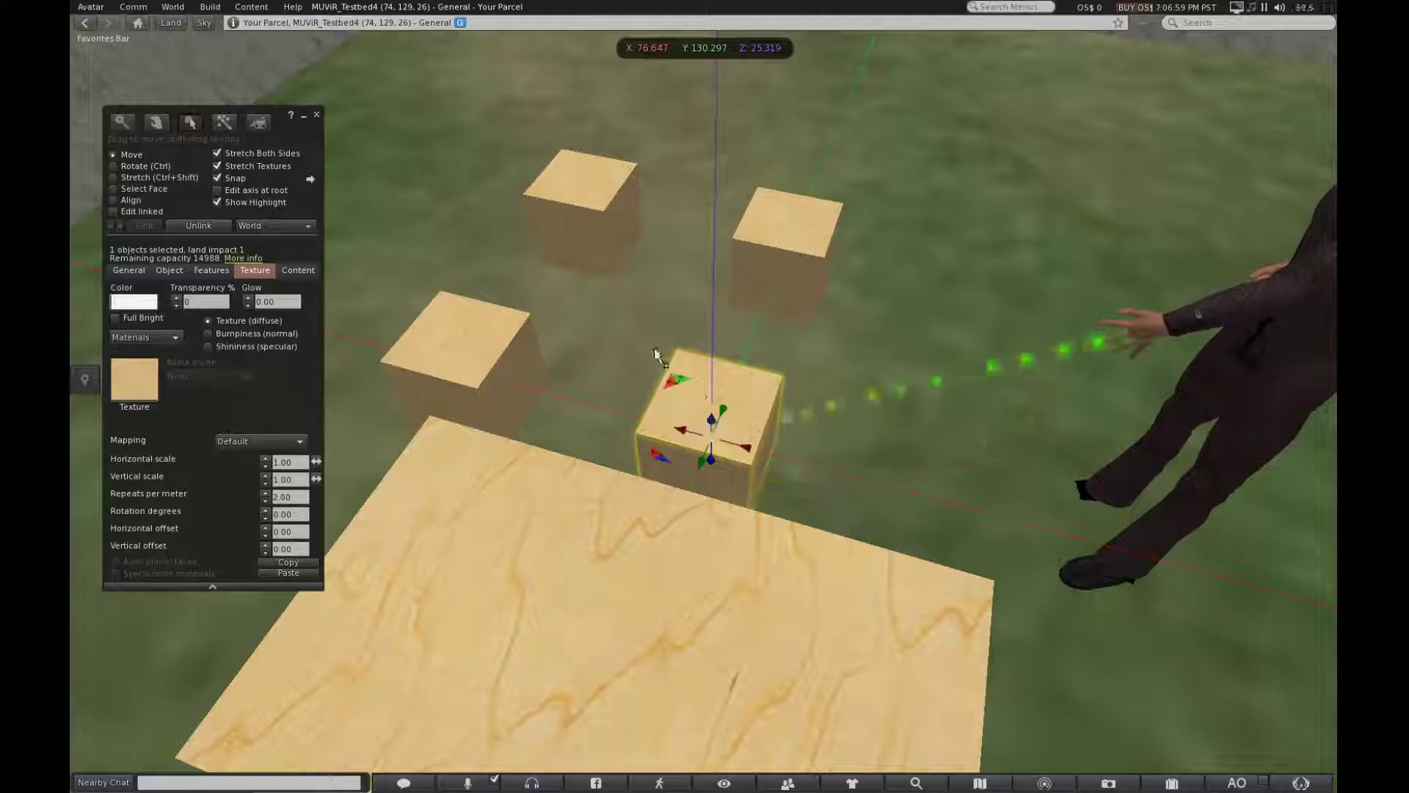
shift+click(504, 341)
shift+click(589, 200)
shift+click(778, 256)
key(ctrl+shift)
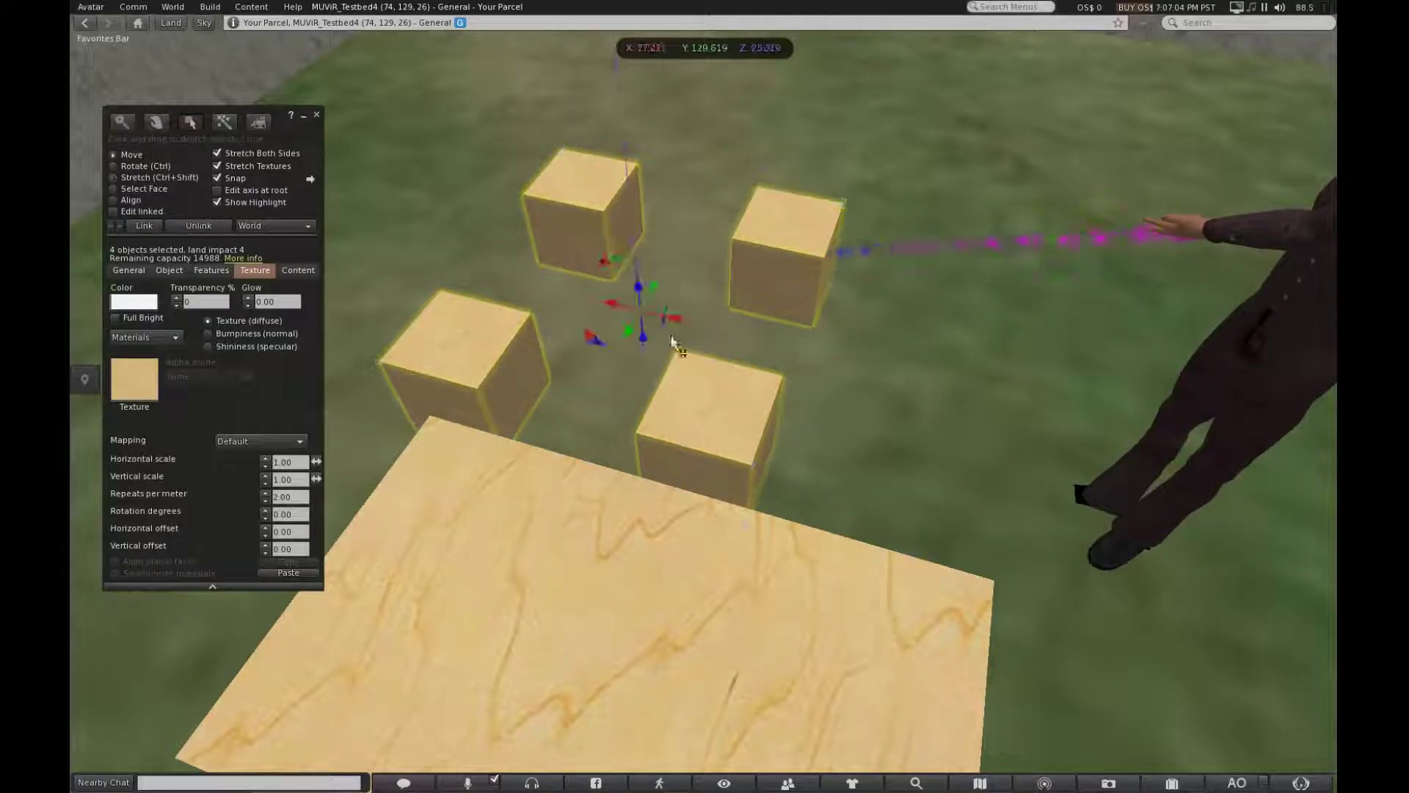
click(830, 349)
Step: Delete three of the four cubes in the two-by-two grid, keeping only the one nearest the slab
click(780, 314)
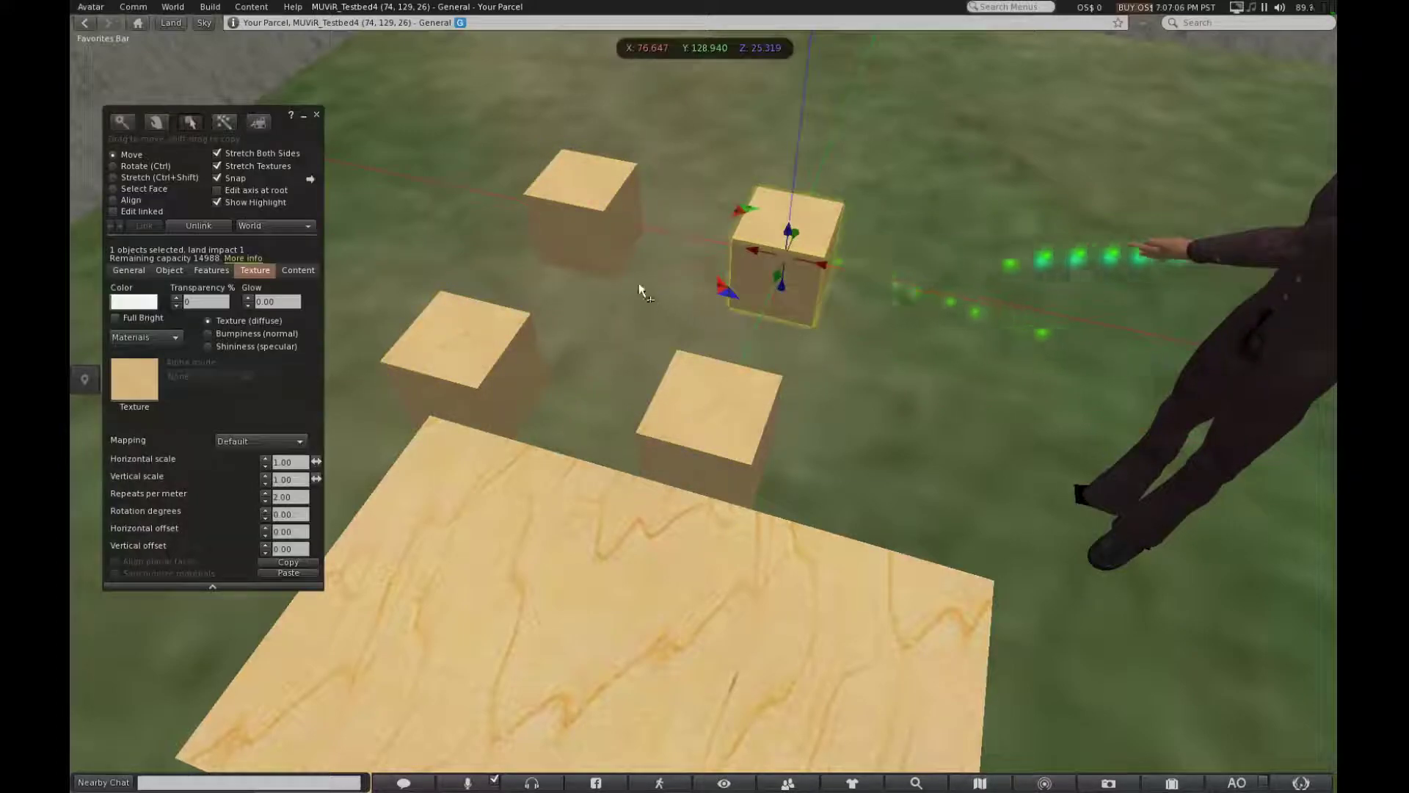
shift+click(587, 234)
shift+click(474, 376)
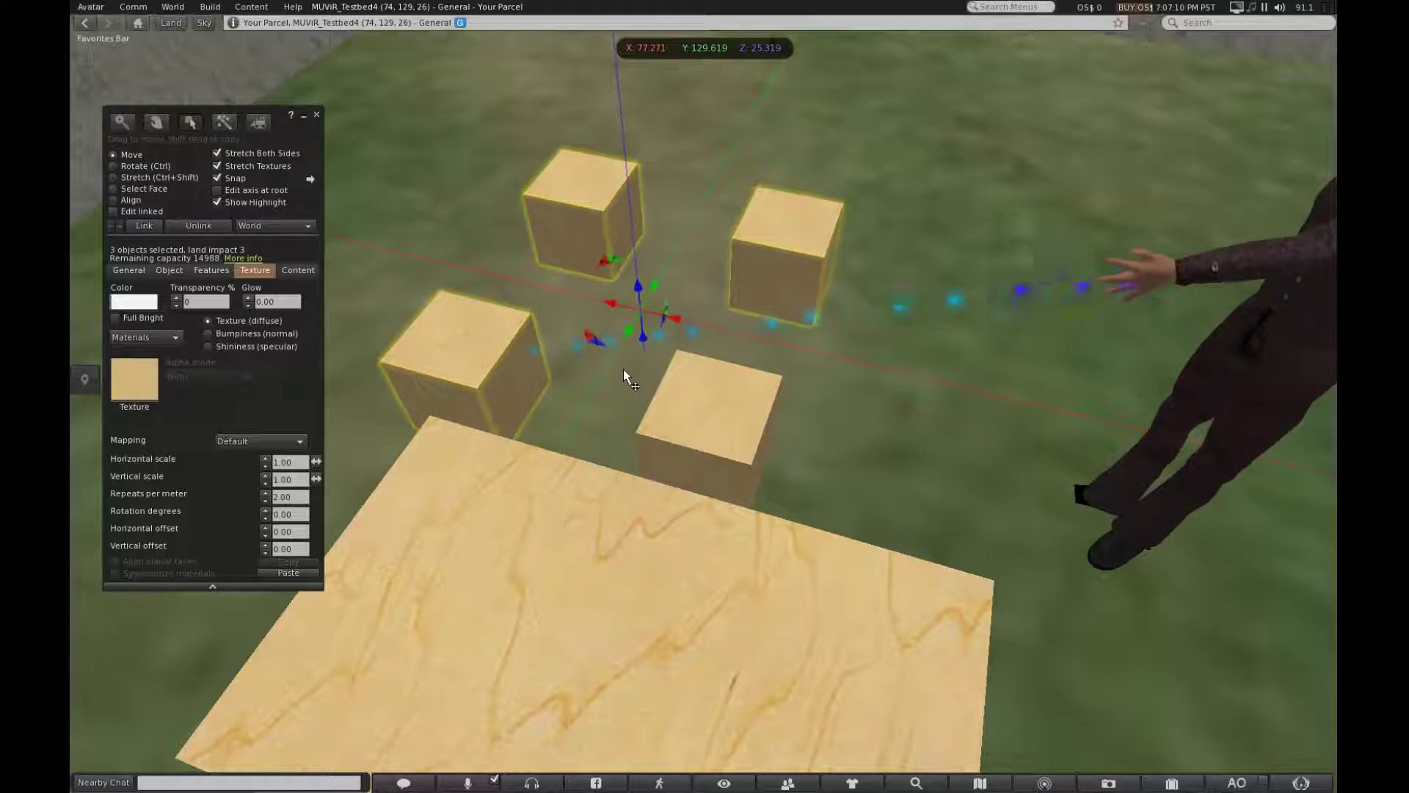
key(Delete)
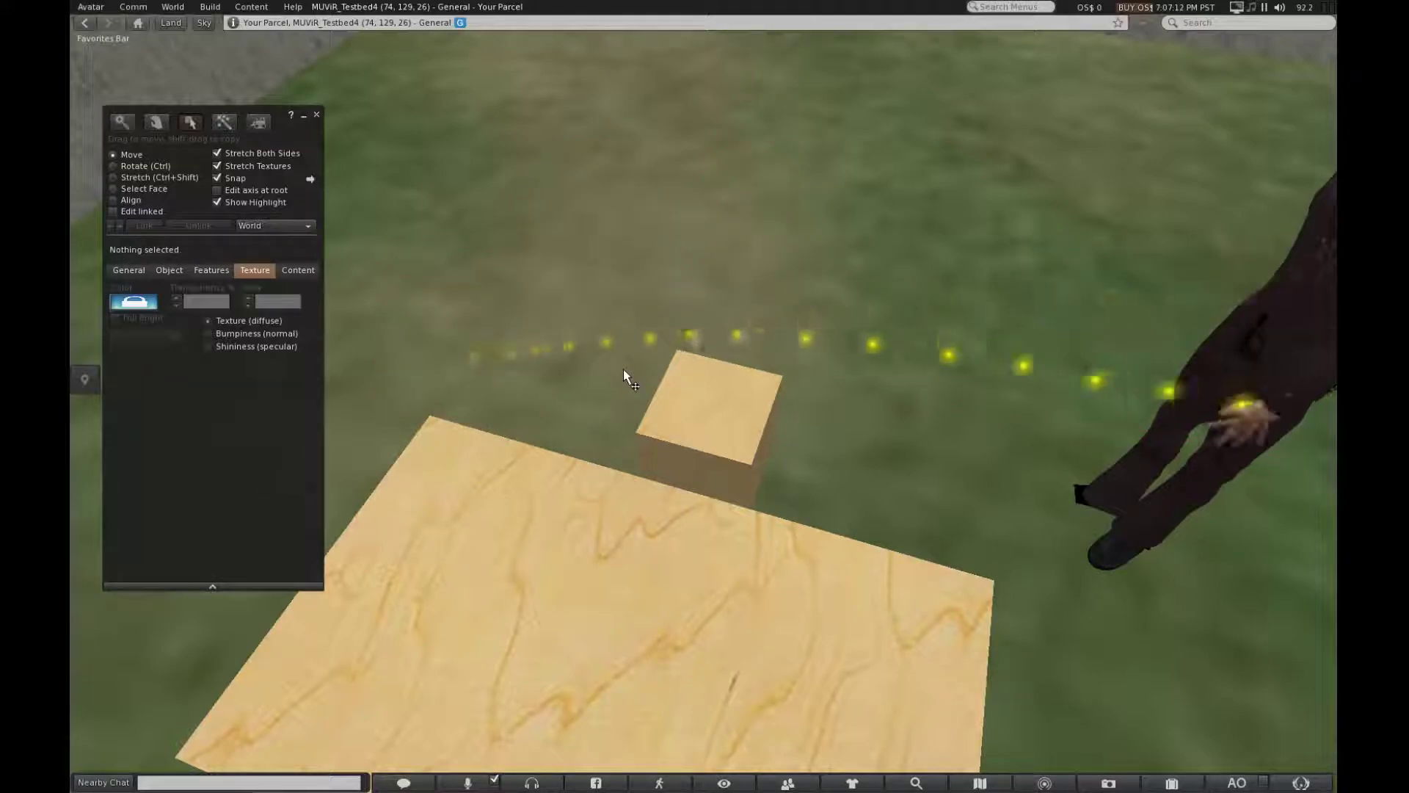
Step: Stretch the remaining cube into a tall, narrow square post
click(714, 387)
drag(724, 411, 610, 108)
alt+drag(642, 245, 641, 245)
key(Escape)
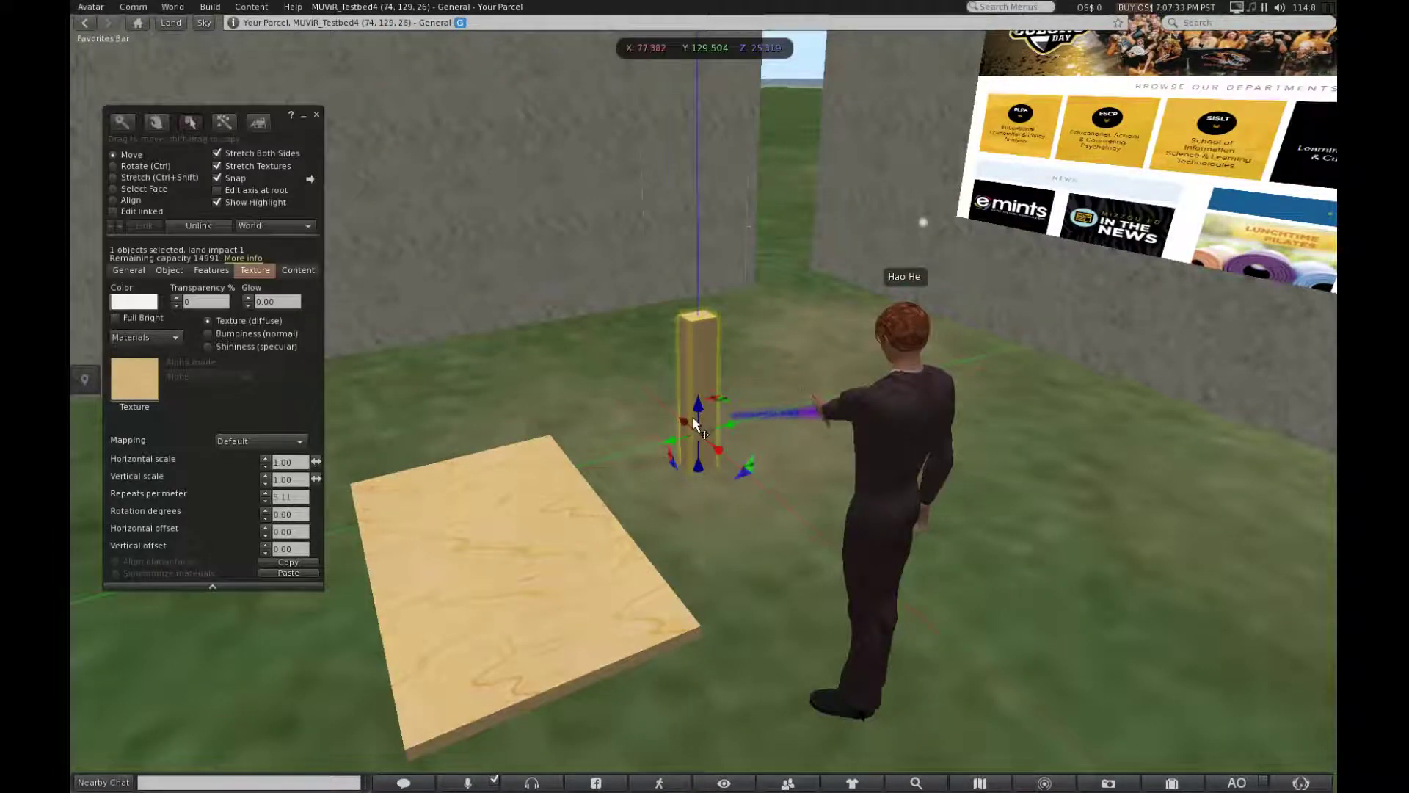
Step: Move the post over to the slab at about Y 132.000, adjust its height and stand it near the slab's edge
drag(694, 420, 385, 452)
alt+drag(381, 547, 686, 602)
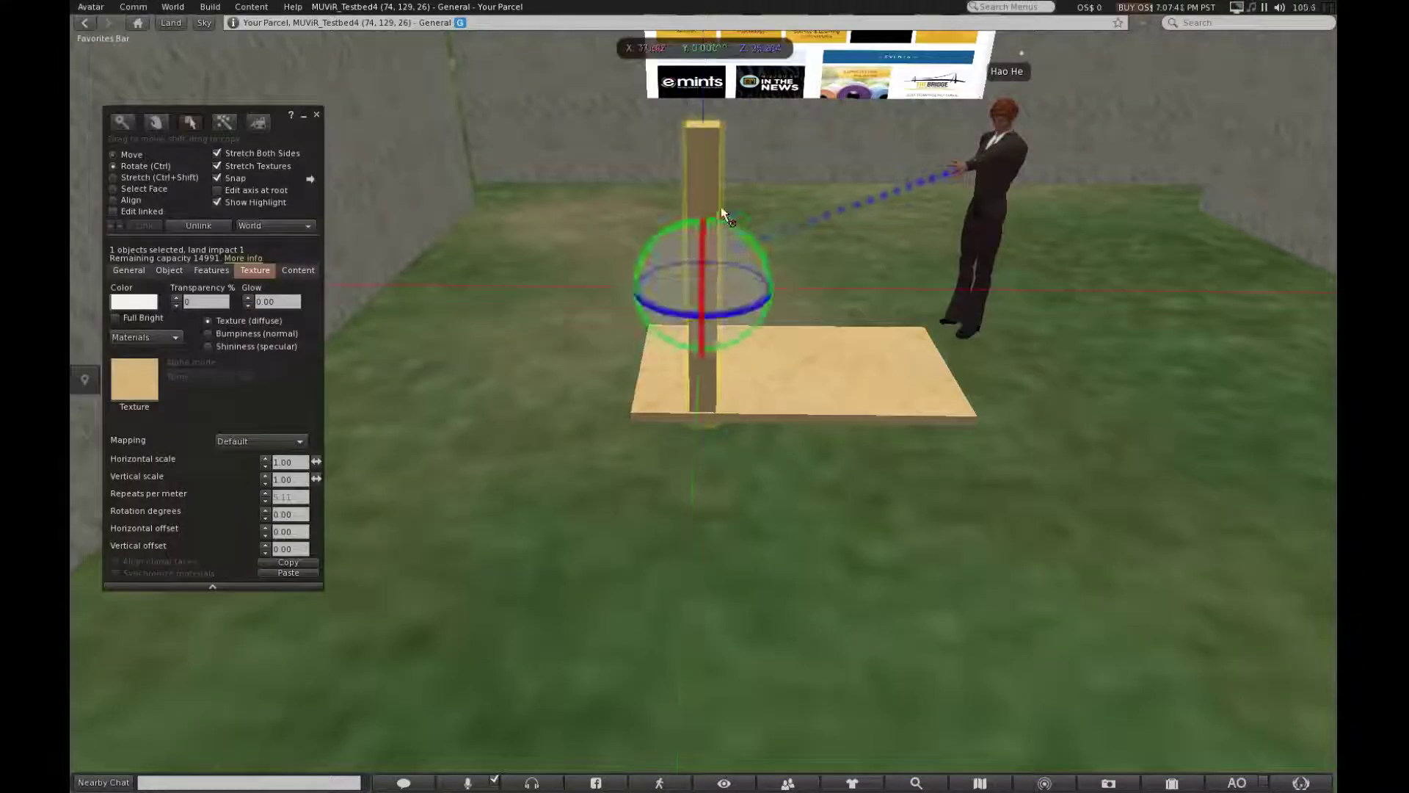
key(ctrl+shift)
drag(701, 124, 707, 194)
drag(702, 318, 774, 184)
mouse_move(717, 460)
alt+mouse_down()
mouse_move(718, 445)
mouse_move(793, 459)
mouse_move(683, 492)
mouse_move(690, 550)
mouse_move(715, 522)
mouse_move(712, 455)
alt+mouse_up()
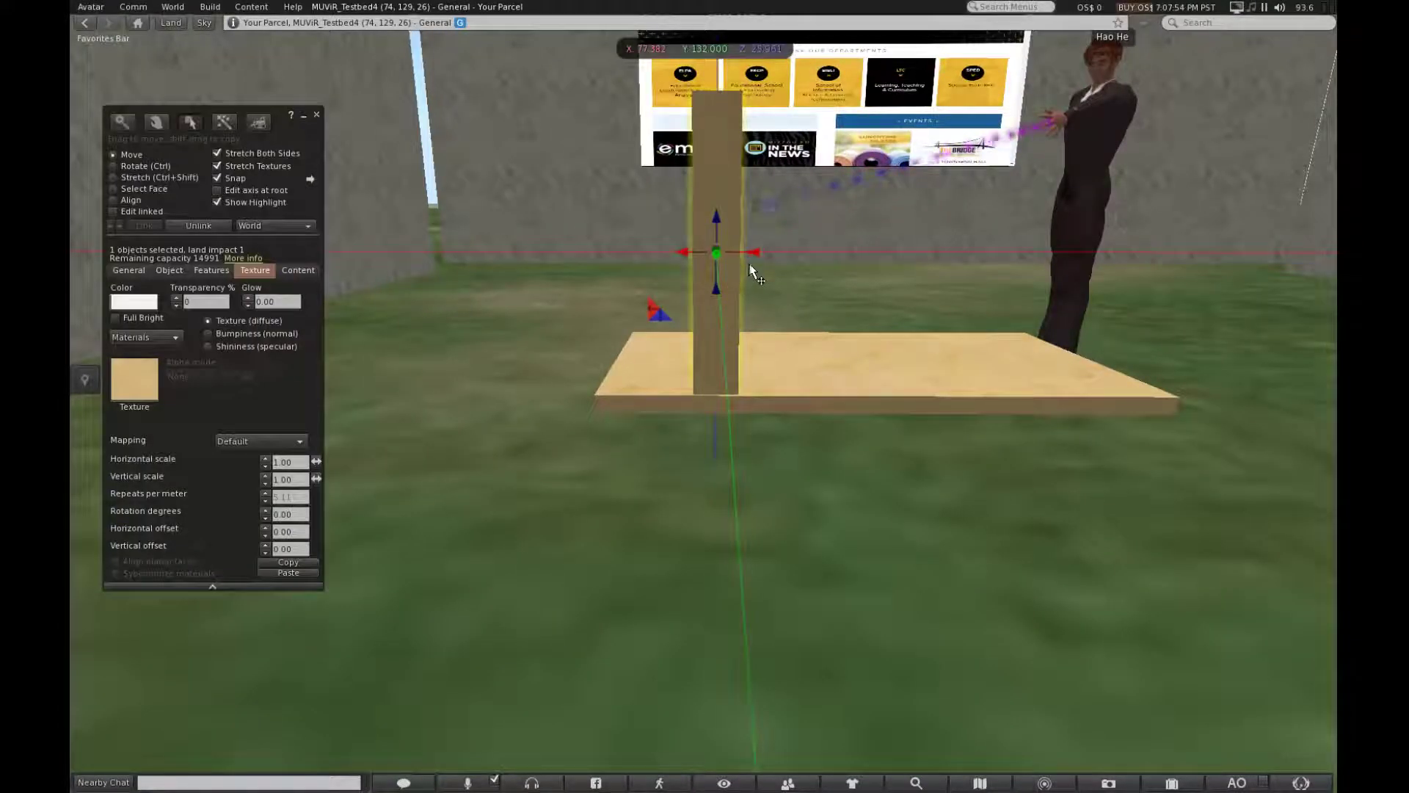
drag(750, 265, 706, 263)
Step: Stretch the slab along the X axis and shift the post to the slab's corner
click(781, 356)
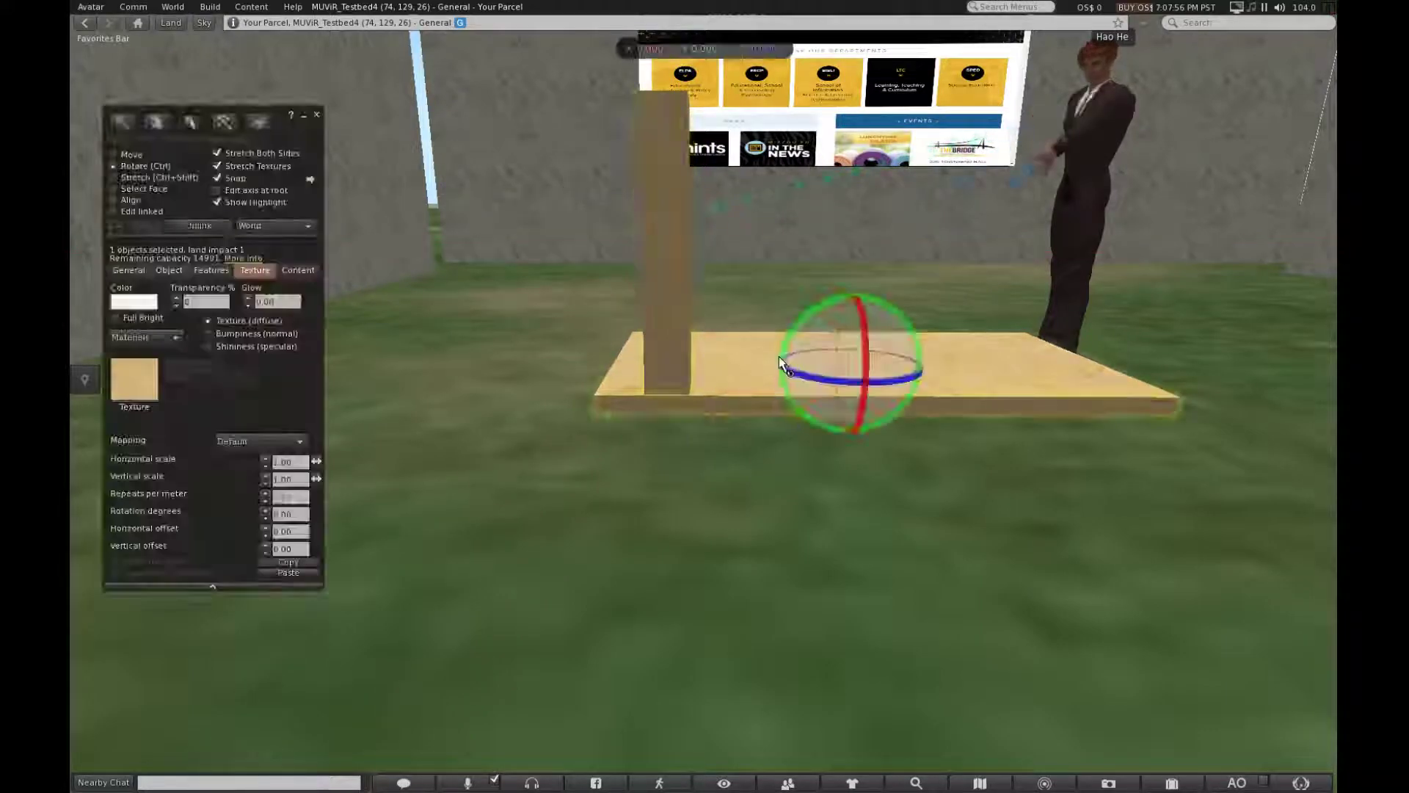
ctrl+shift+drag(616, 368, 555, 373)
click(677, 302)
drag(697, 257, 636, 265)
Step: Duplicate the post to the slab's remaining corners so that all four corners carry a post
ctrl+alt+drag(802, 362, 808, 653)
ctrl+alt+drag(631, 557, 610, 353)
alt+drag(714, 412, 874, 566)
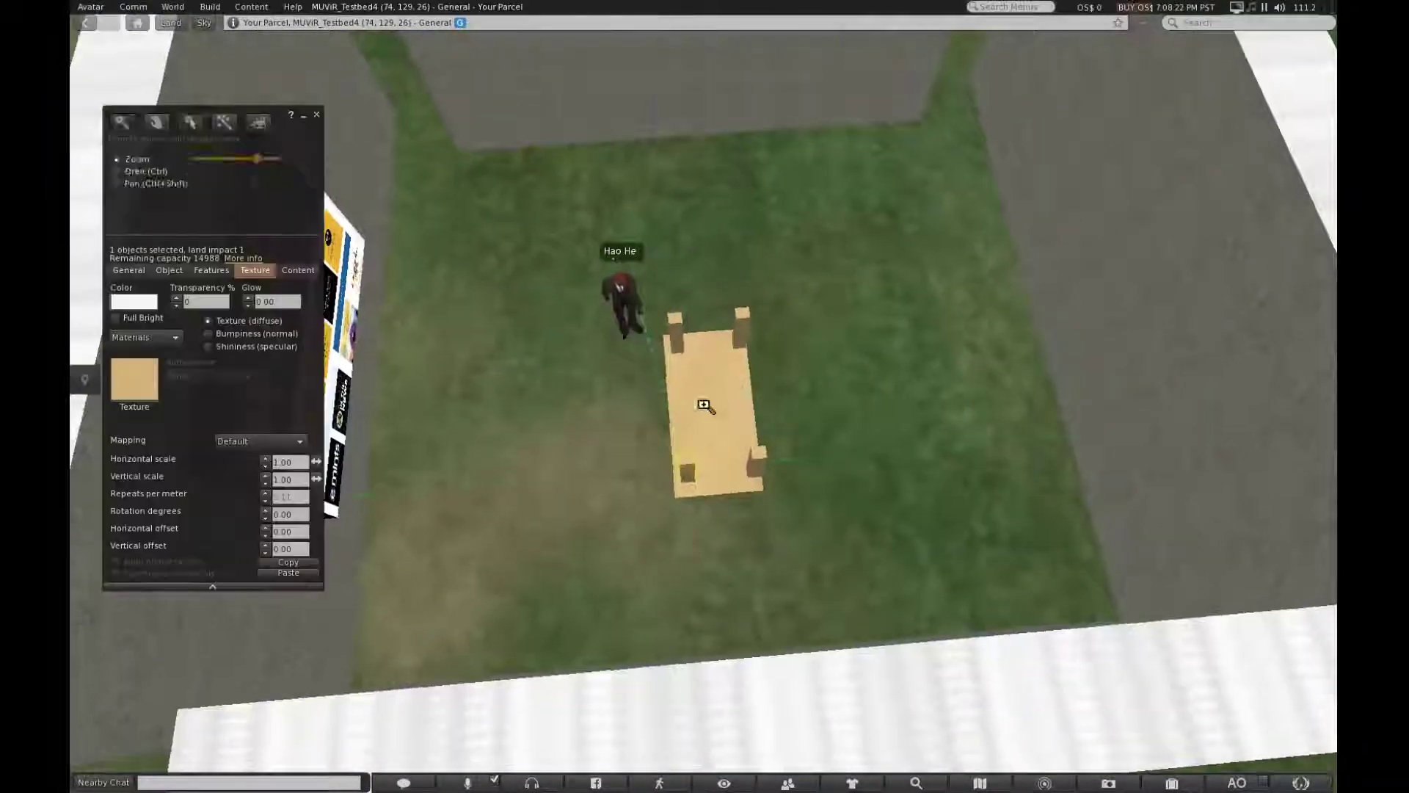
Step: Select the slab with its four posts, link them into one object and rotate it upside down into a table
drag(567, 246, 870, 546)
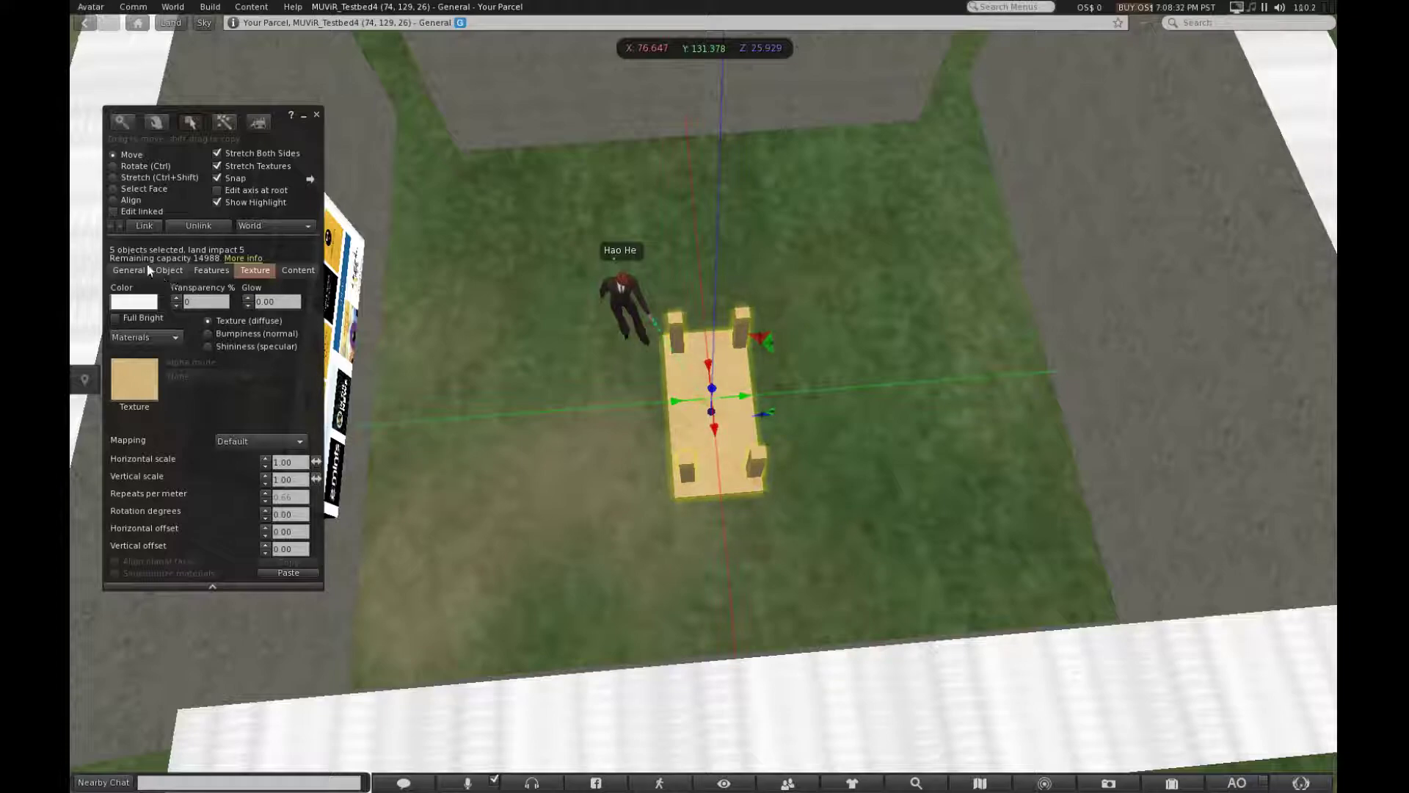
click(135, 225)
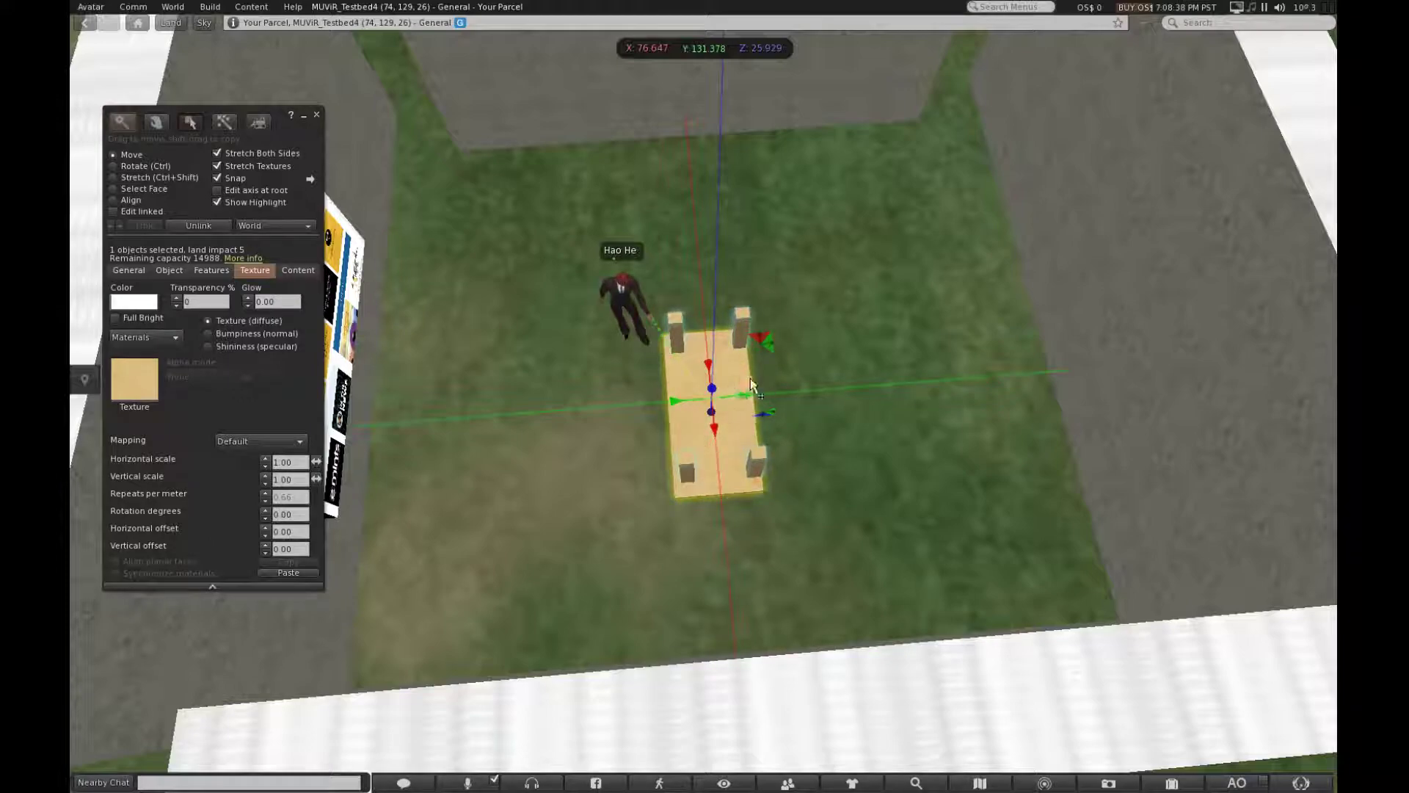
drag(723, 396, 450, 334)
key(alt)
key(ctrl+shift)
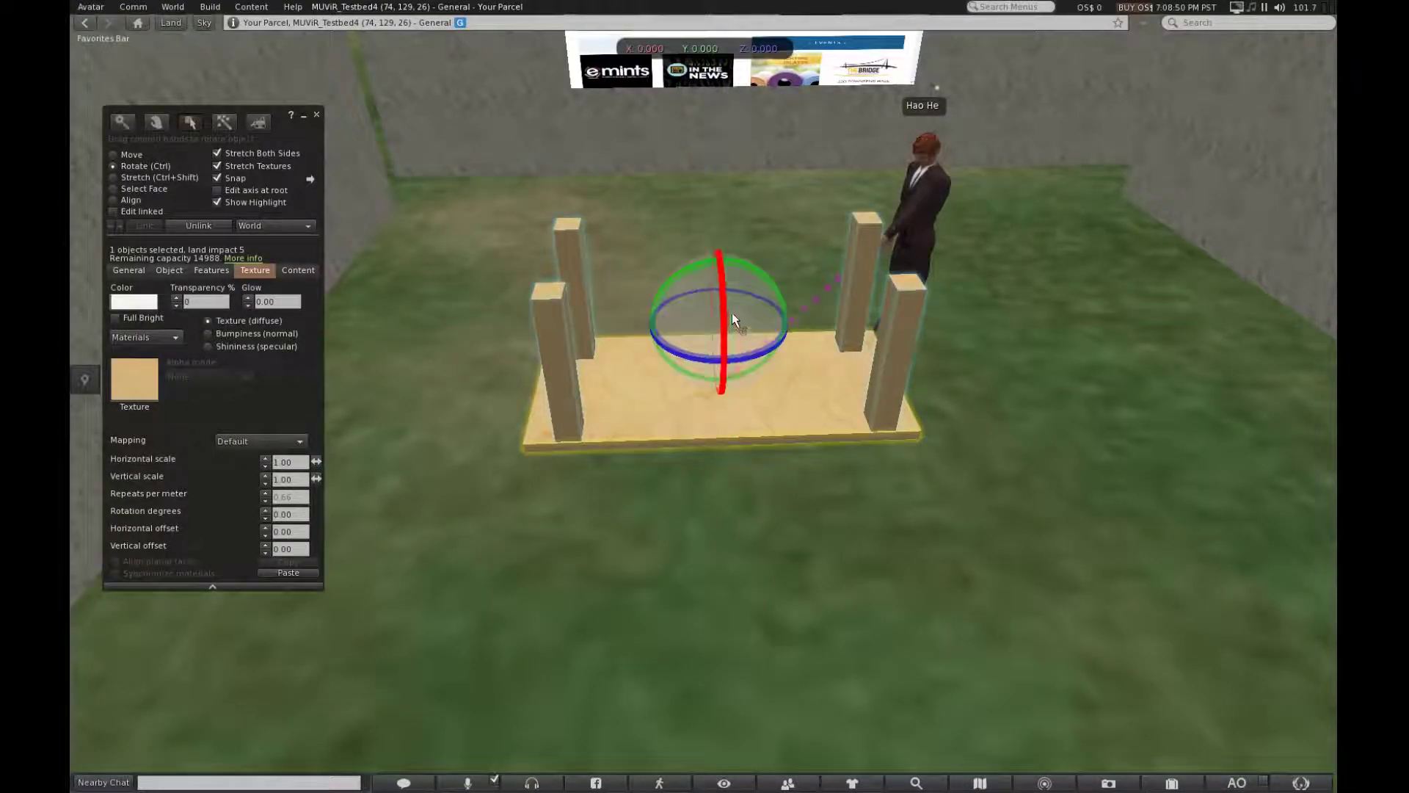
drag(757, 271, 721, 539)
Step: Stand the linked table on the grass at about X 77.772, Y 128.924, Z 25.529
alt+drag(743, 306, 591, 235)
key(ctrl+shift)
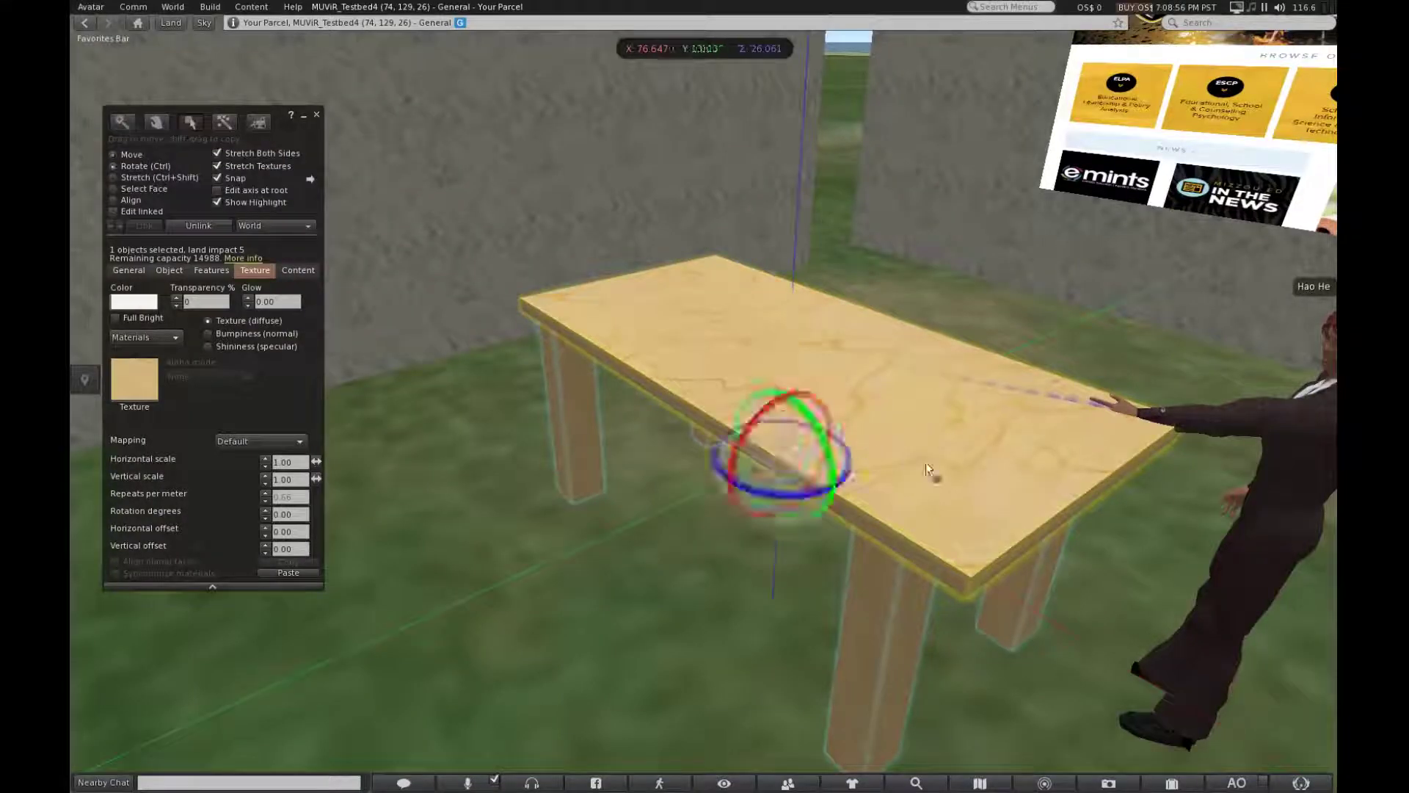
ctrl+alt+drag(1046, 496, 1017, 503)
ctrl+alt+drag(657, 550, 649, 448)
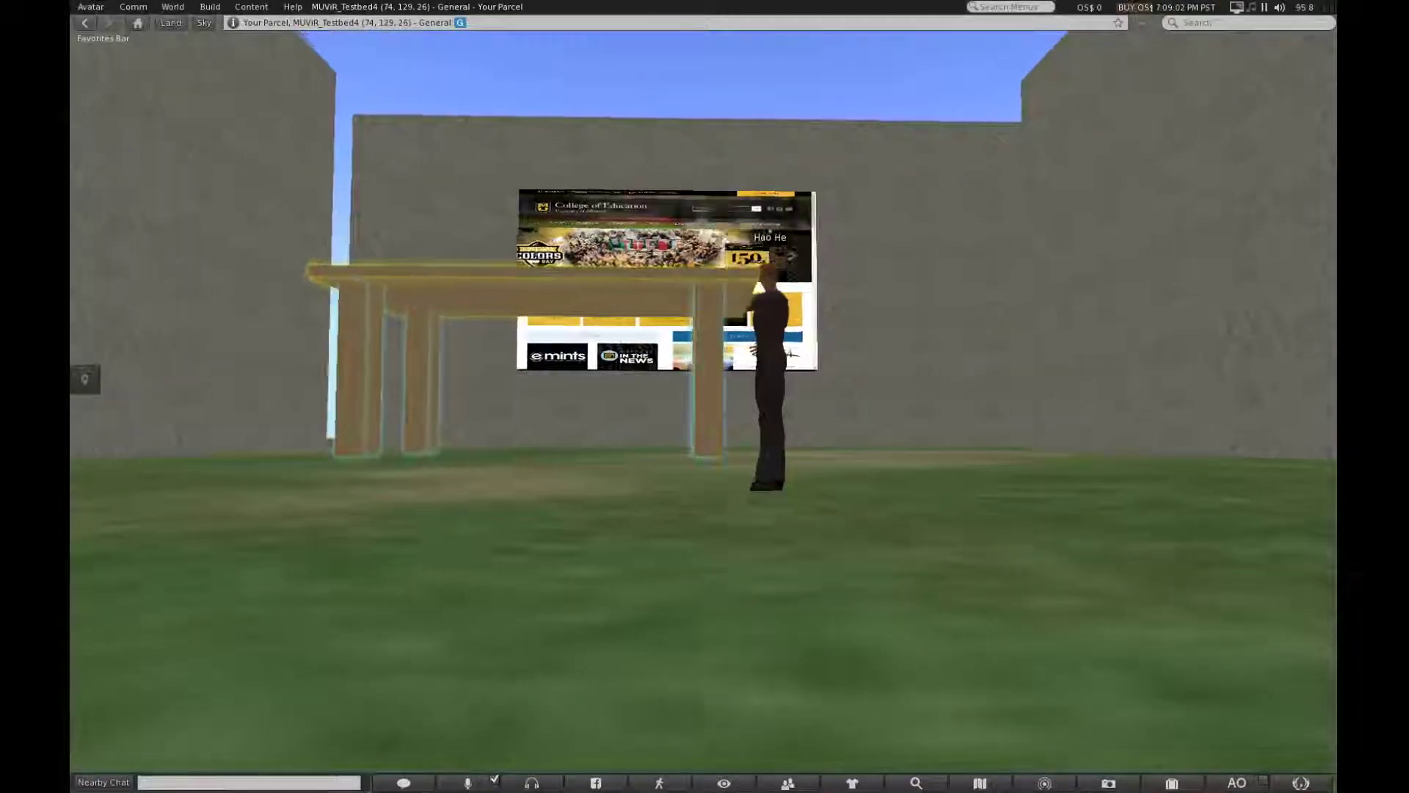
drag(559, 351, 578, 416)
alt+drag(578, 416, 632, 456)
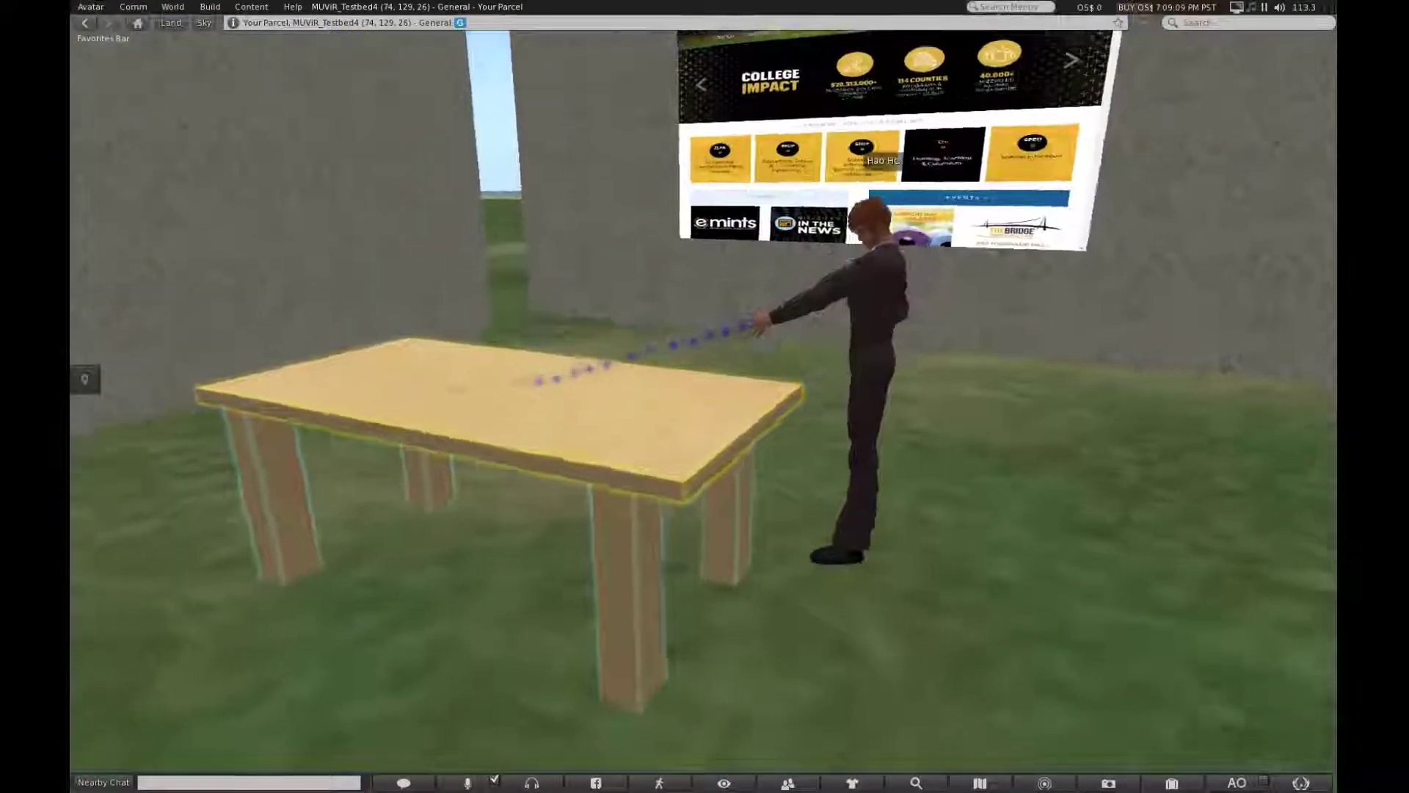
ctrl+alt+drag(1109, 121, 1145, 92)
ctrl+alt+drag(659, 294, 352, 441)
ctrl+alt+drag(694, 327, 701, 325)
drag(723, 381, 873, 360)
drag(823, 345, 1014, 261)
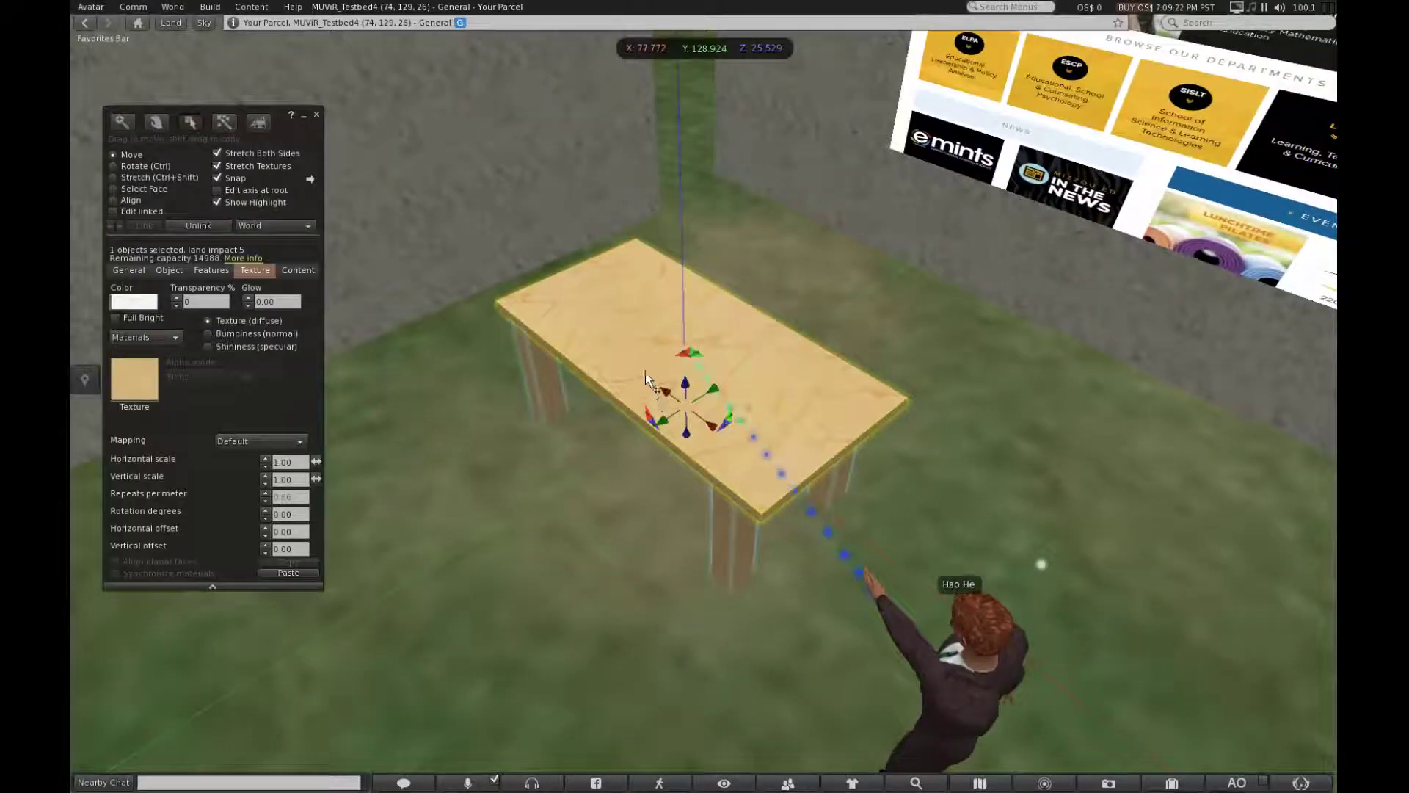
Step: Duplicate the table along the Y axis to about Y 132.532 and unlink the copy into separate parts
alt+drag(484, 607, 661, 301)
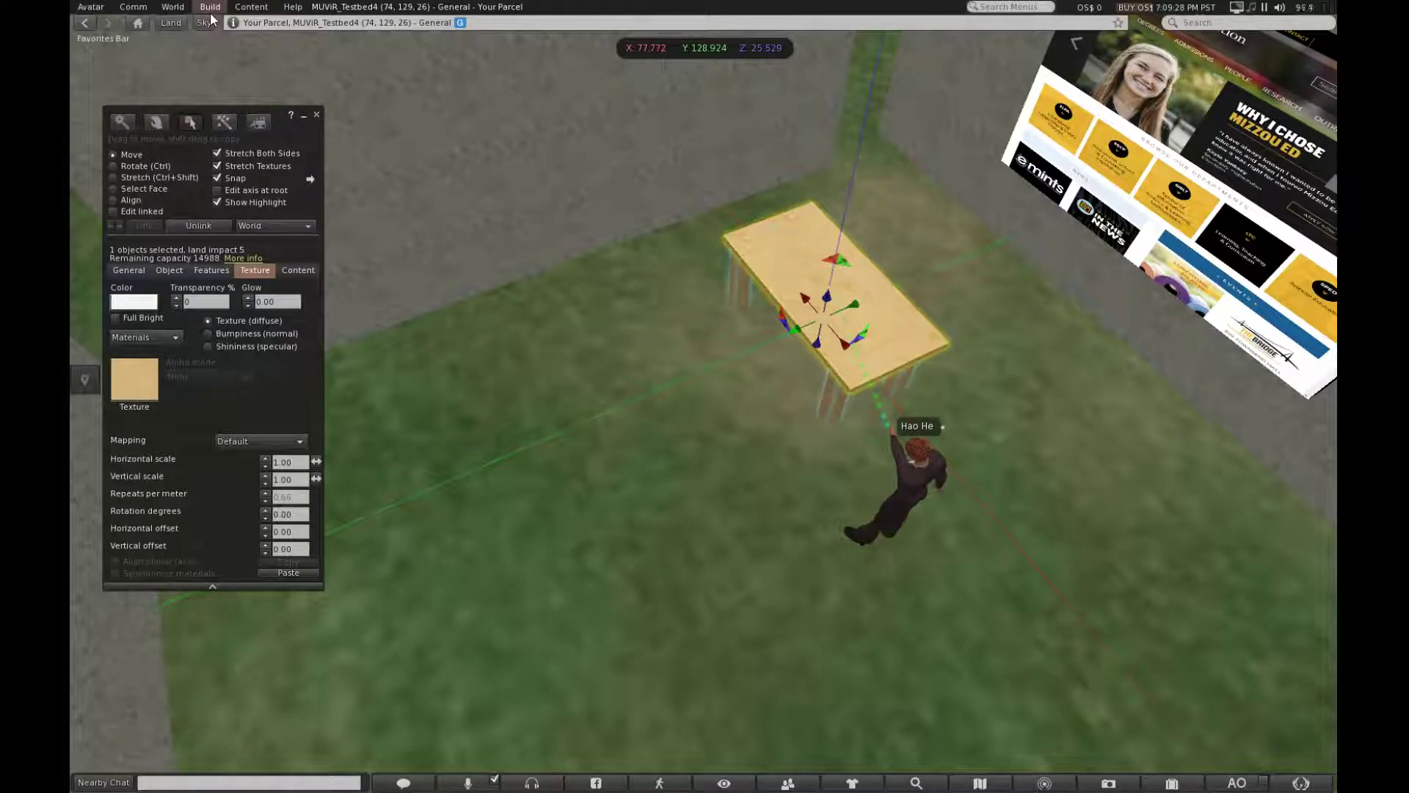
shift+drag(852, 316, 684, 402)
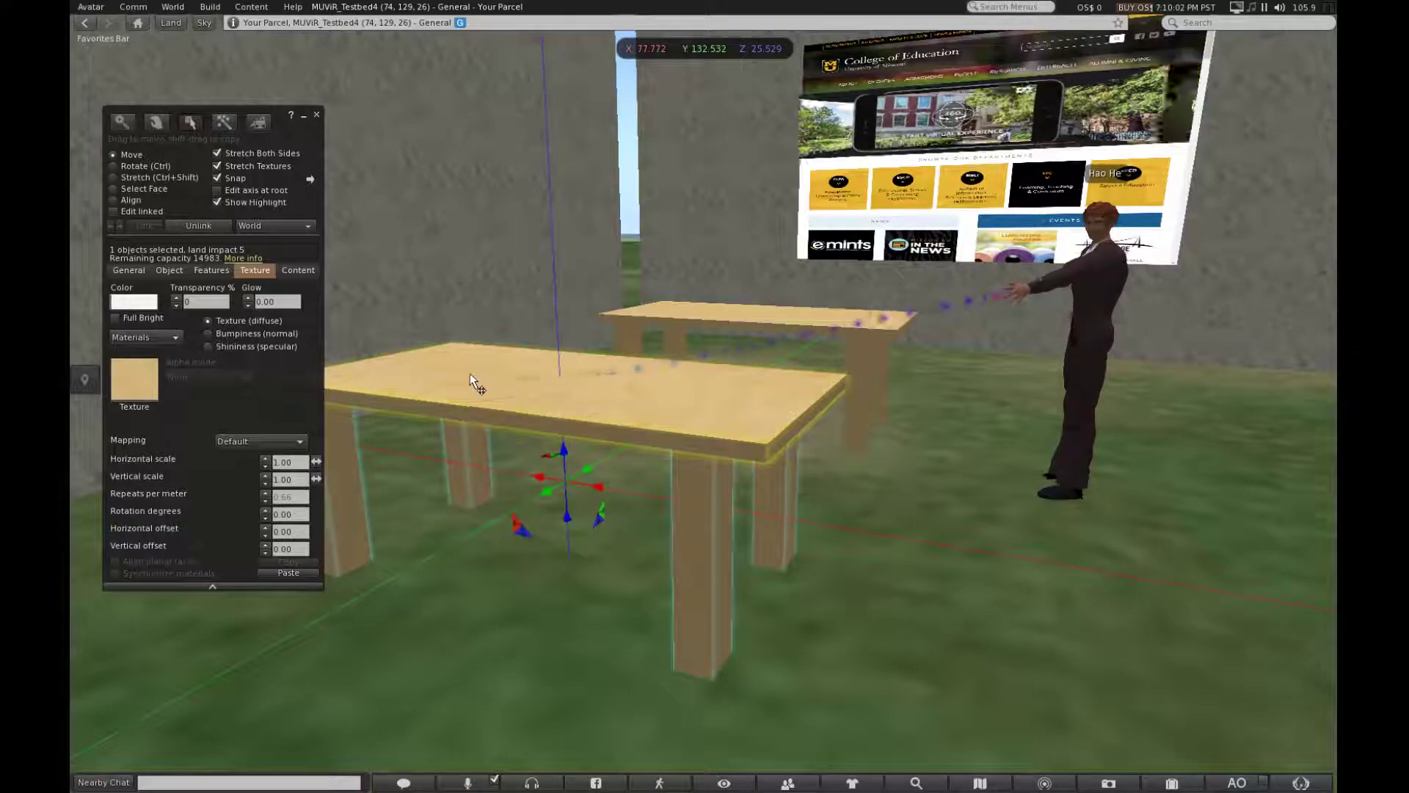
click(196, 227)
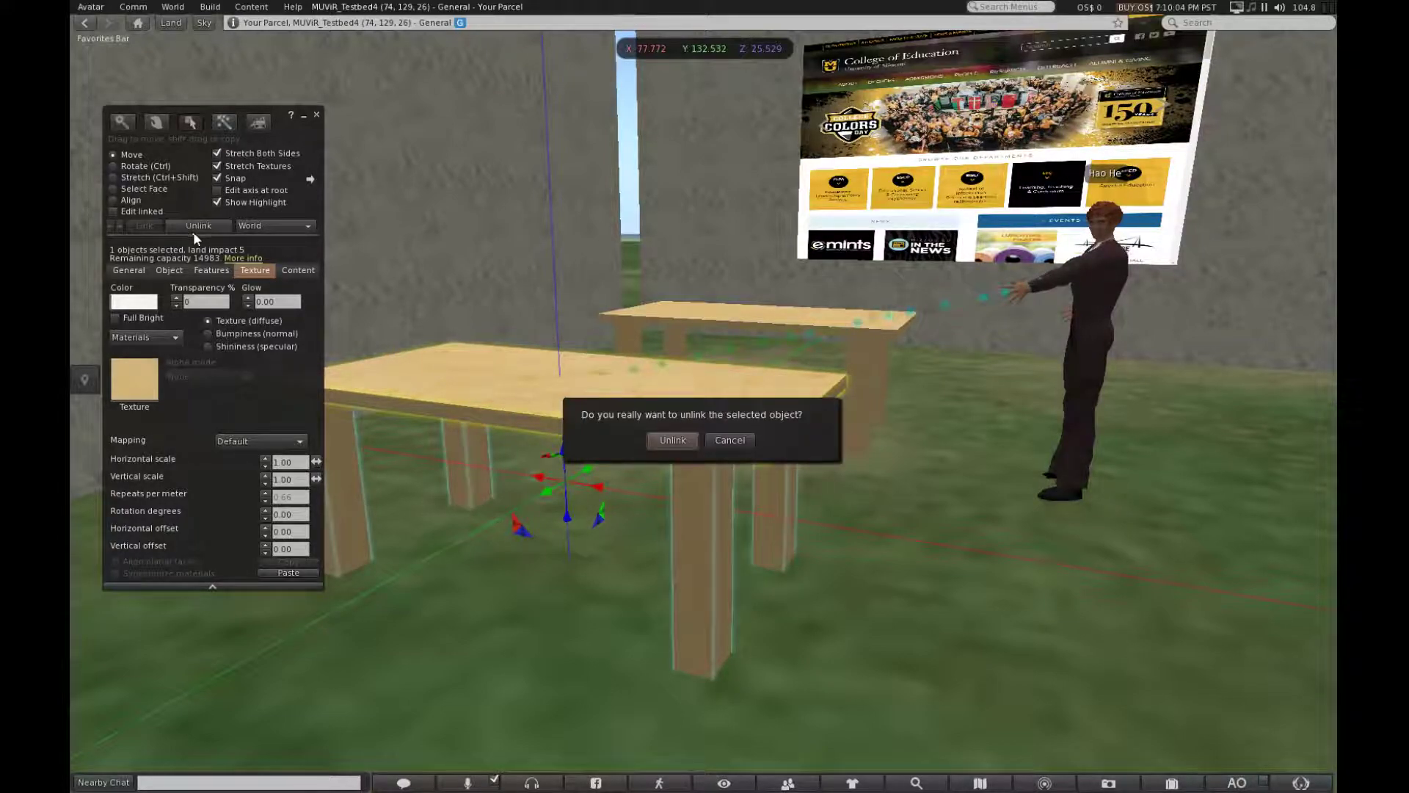
click(671, 440)
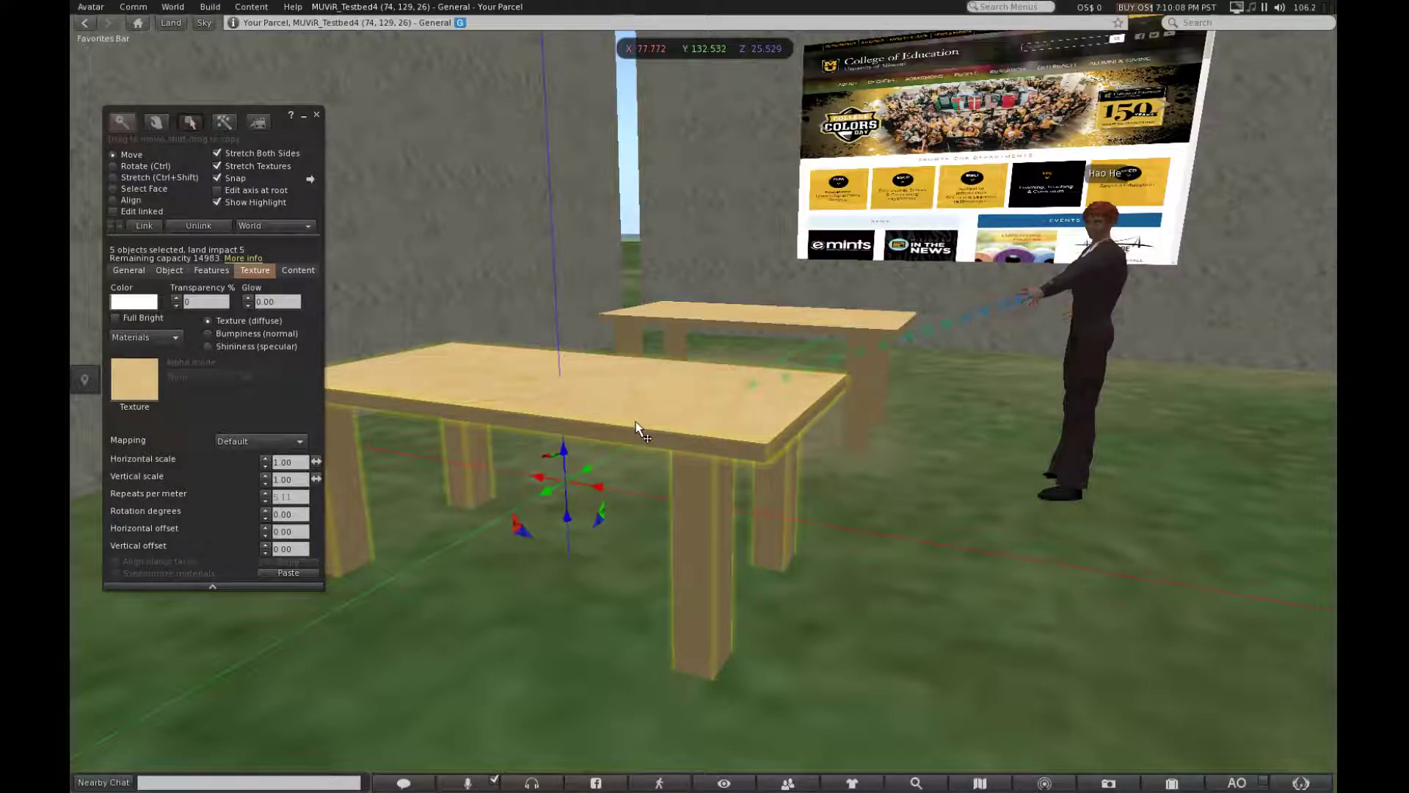
Step: Select each leg and the top of the unlinked table one by one to check that they are separate
click(856, 585)
click(711, 509)
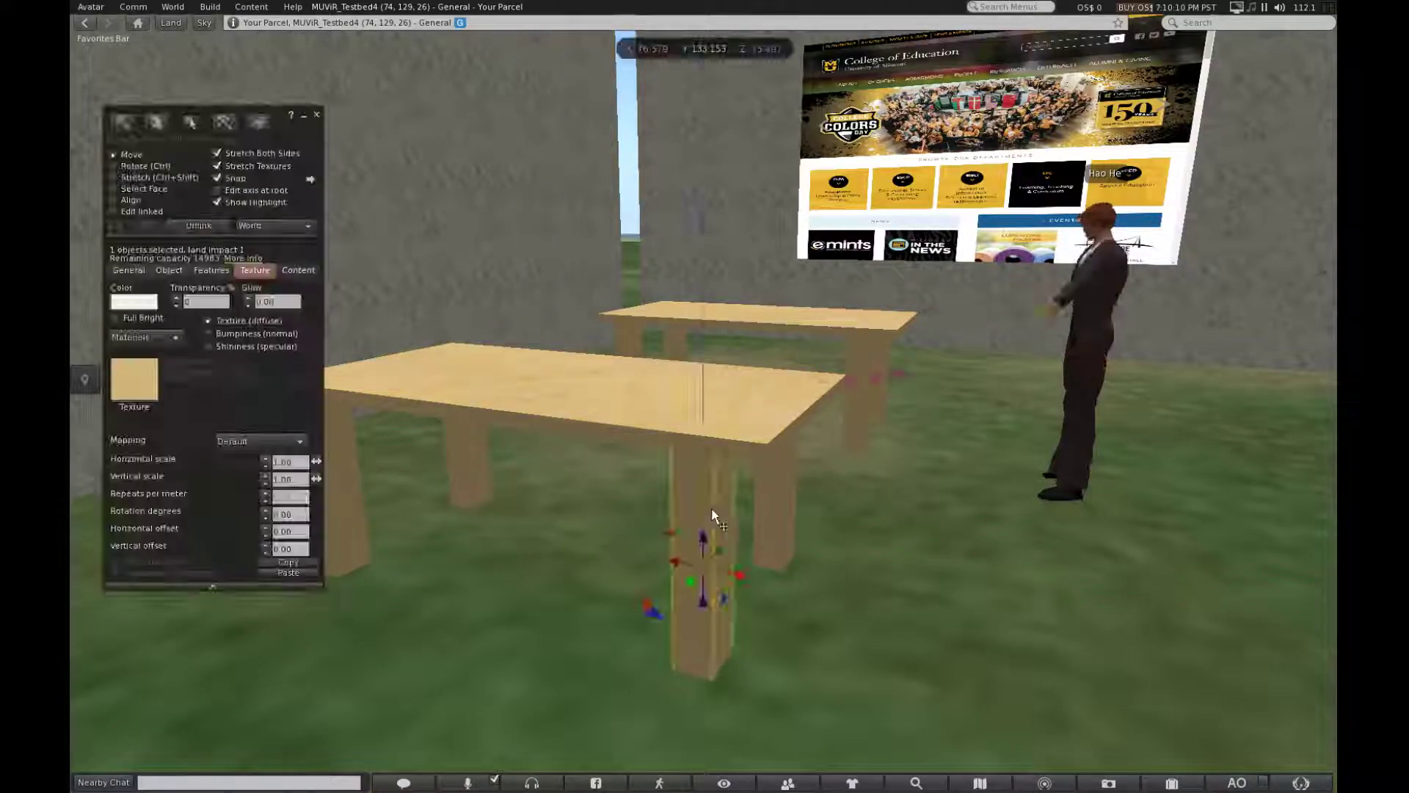
click(774, 501)
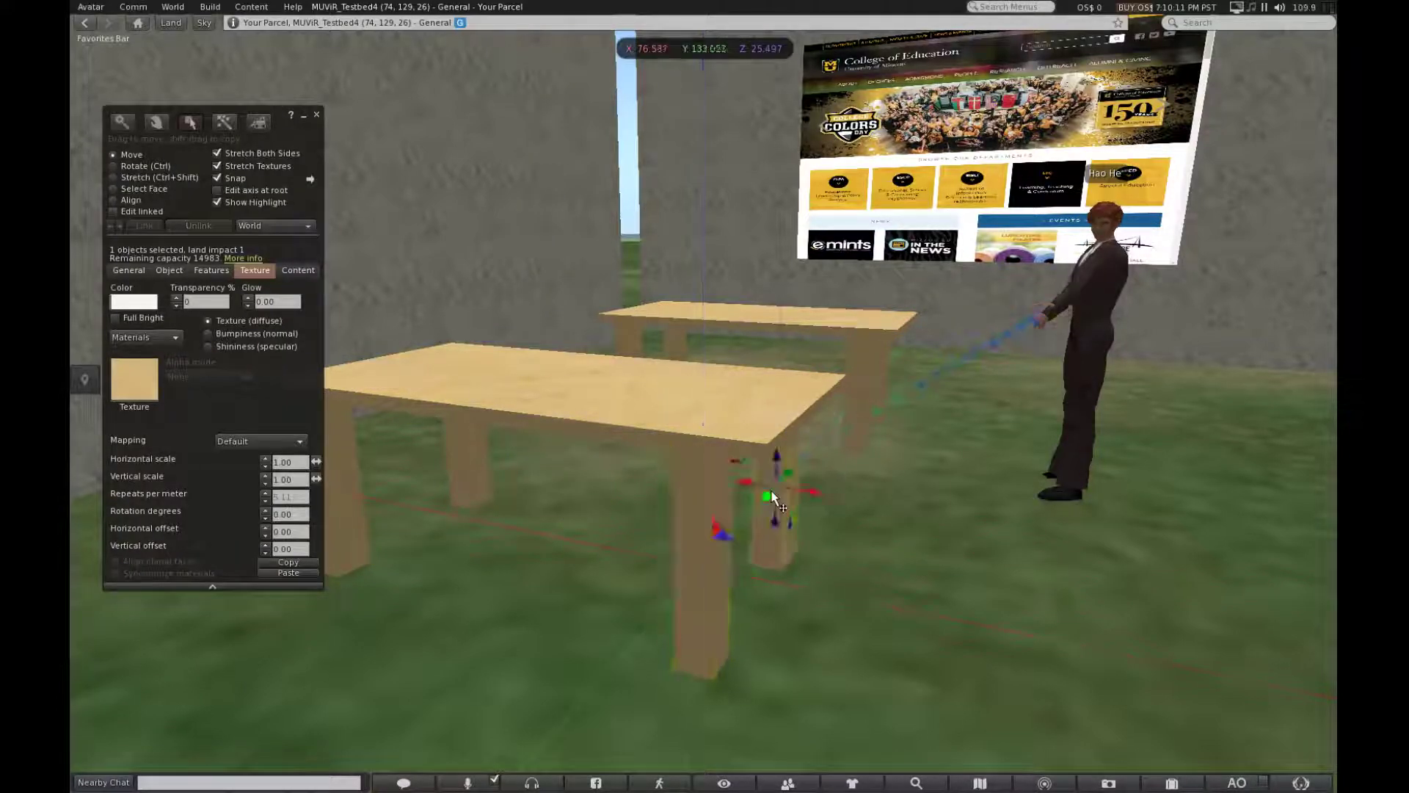
click(476, 466)
click(341, 471)
click(573, 401)
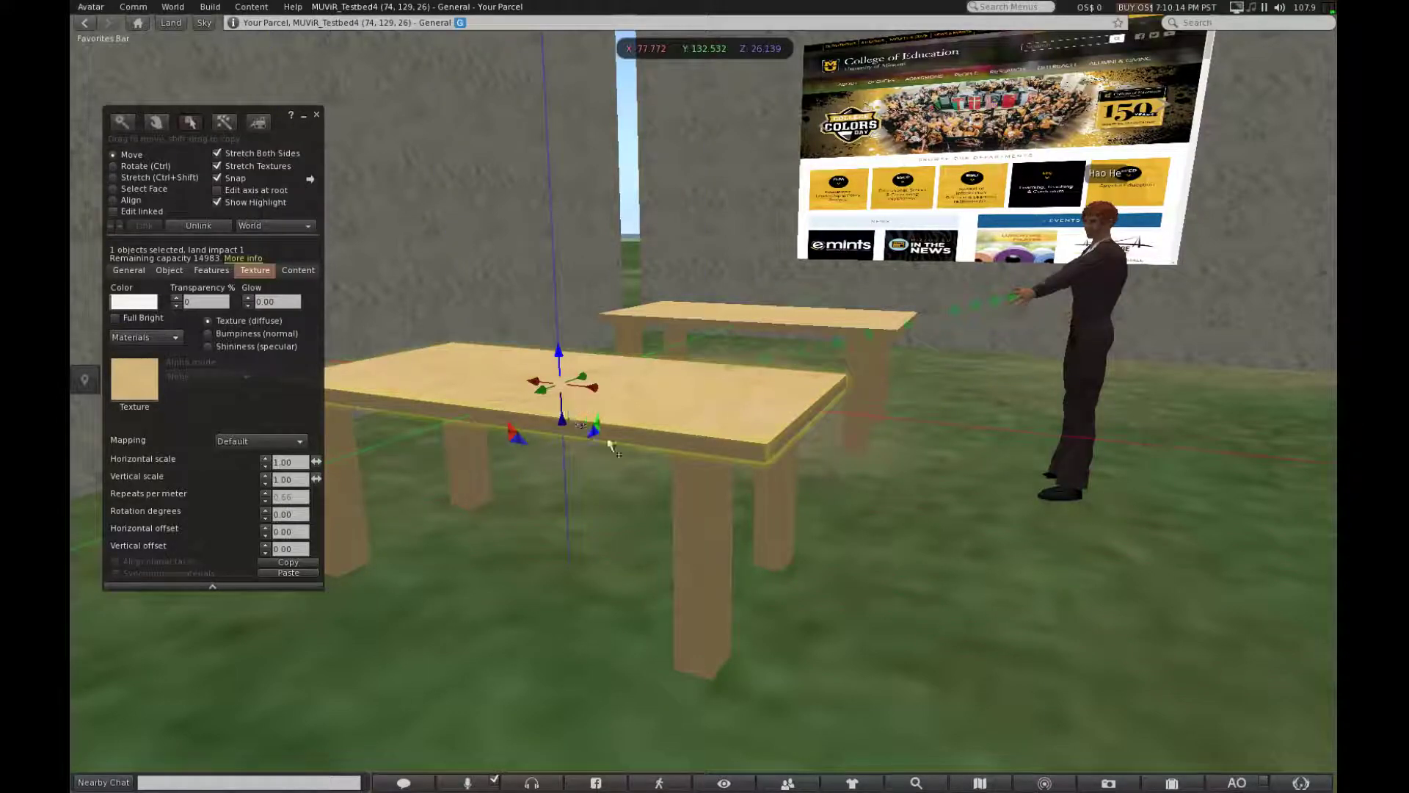
click(900, 559)
alt+drag(585, 453, 618, 341)
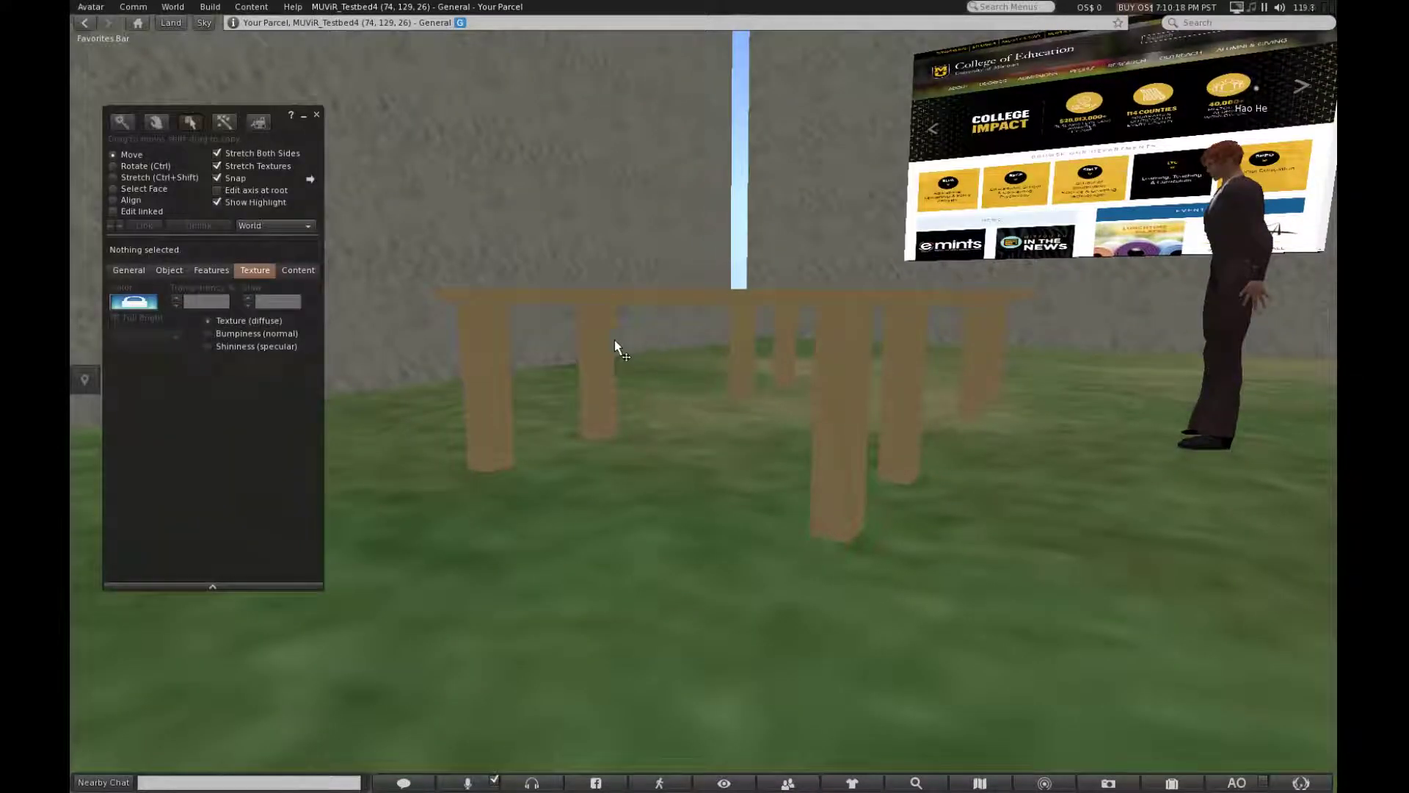
click(596, 357)
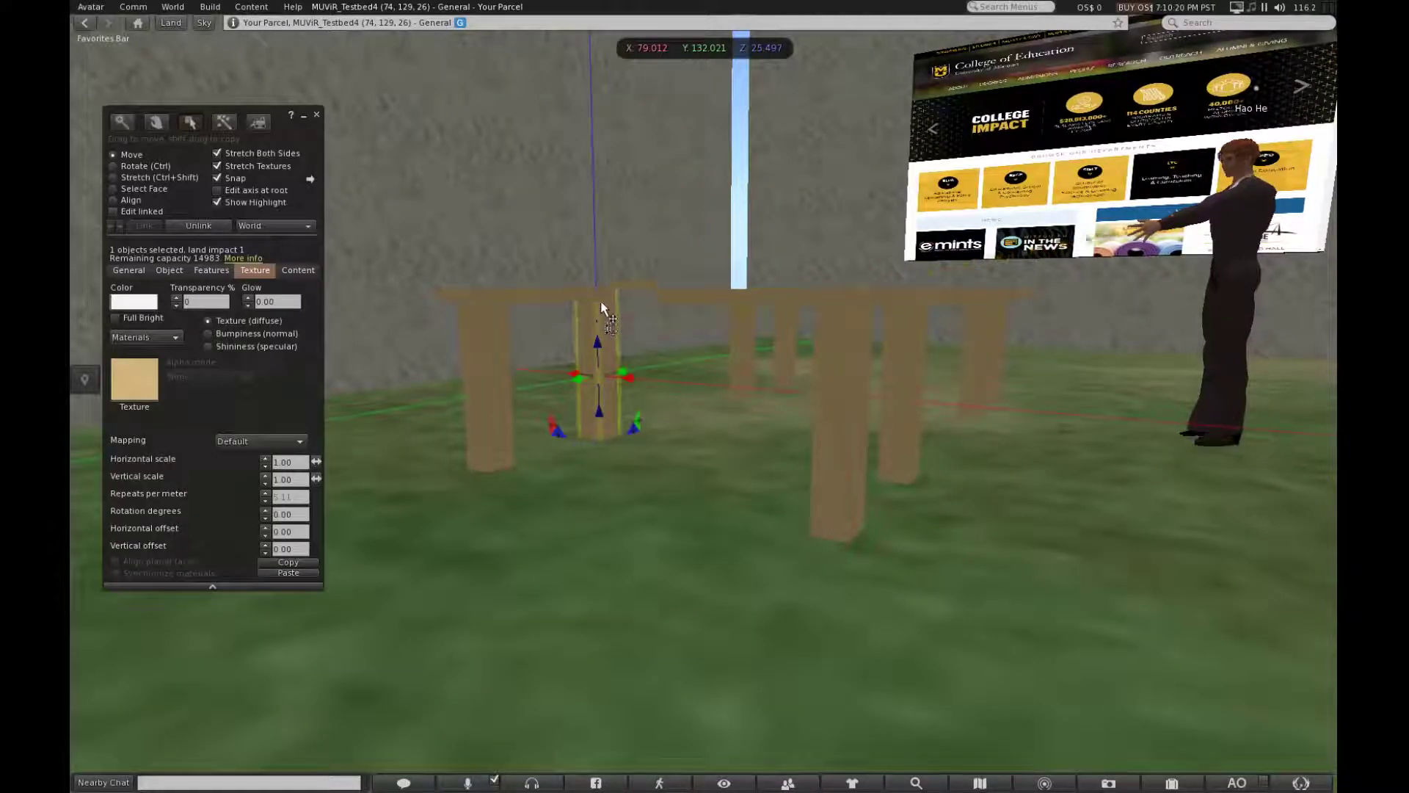
key(ctrl+shift)
mouse_move(596, 298)
ctrl+shift+mouse_down()
mouse_move(592, 318)
mouse_move(610, 317)
ctrl+shift+mouse_up()
key(ctrl)
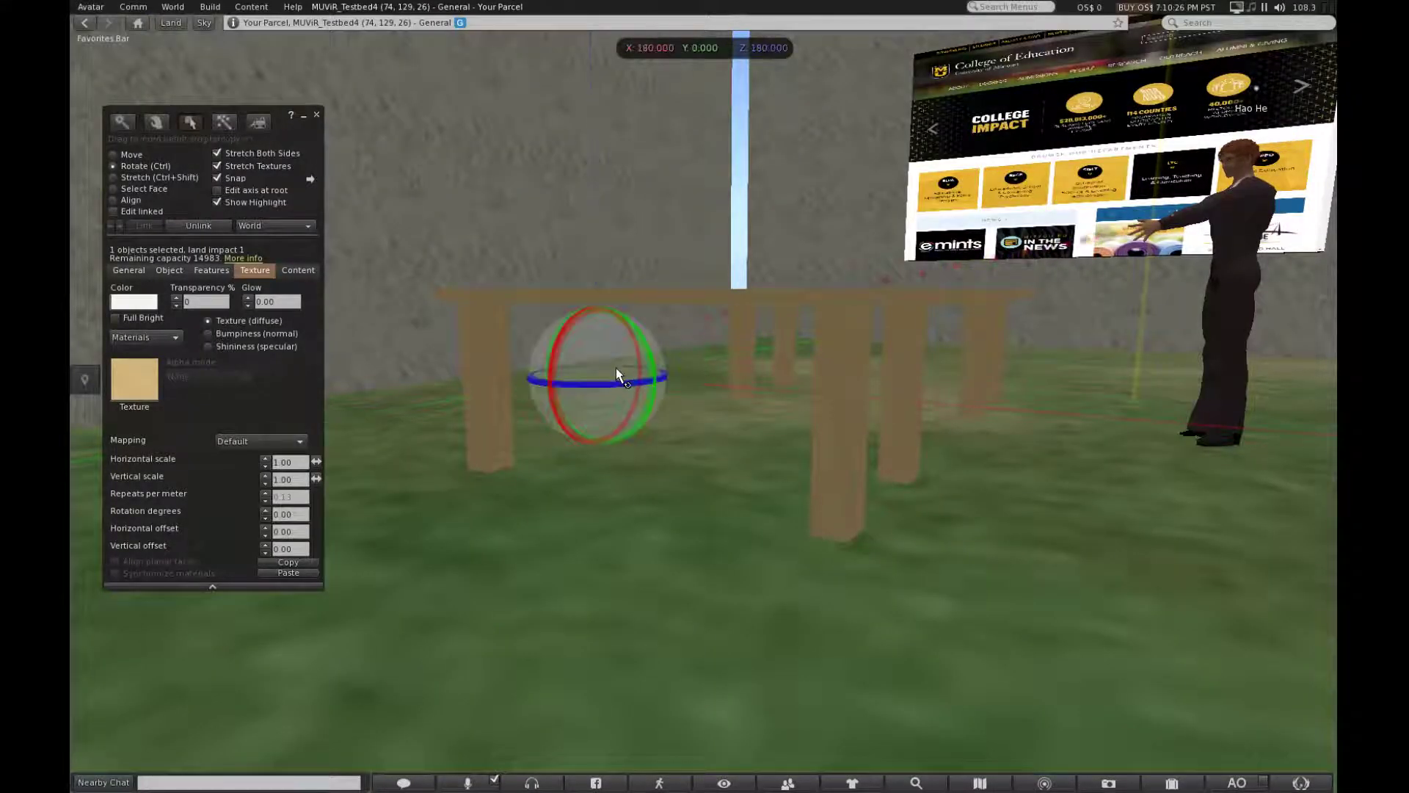
key(ctrl+z)
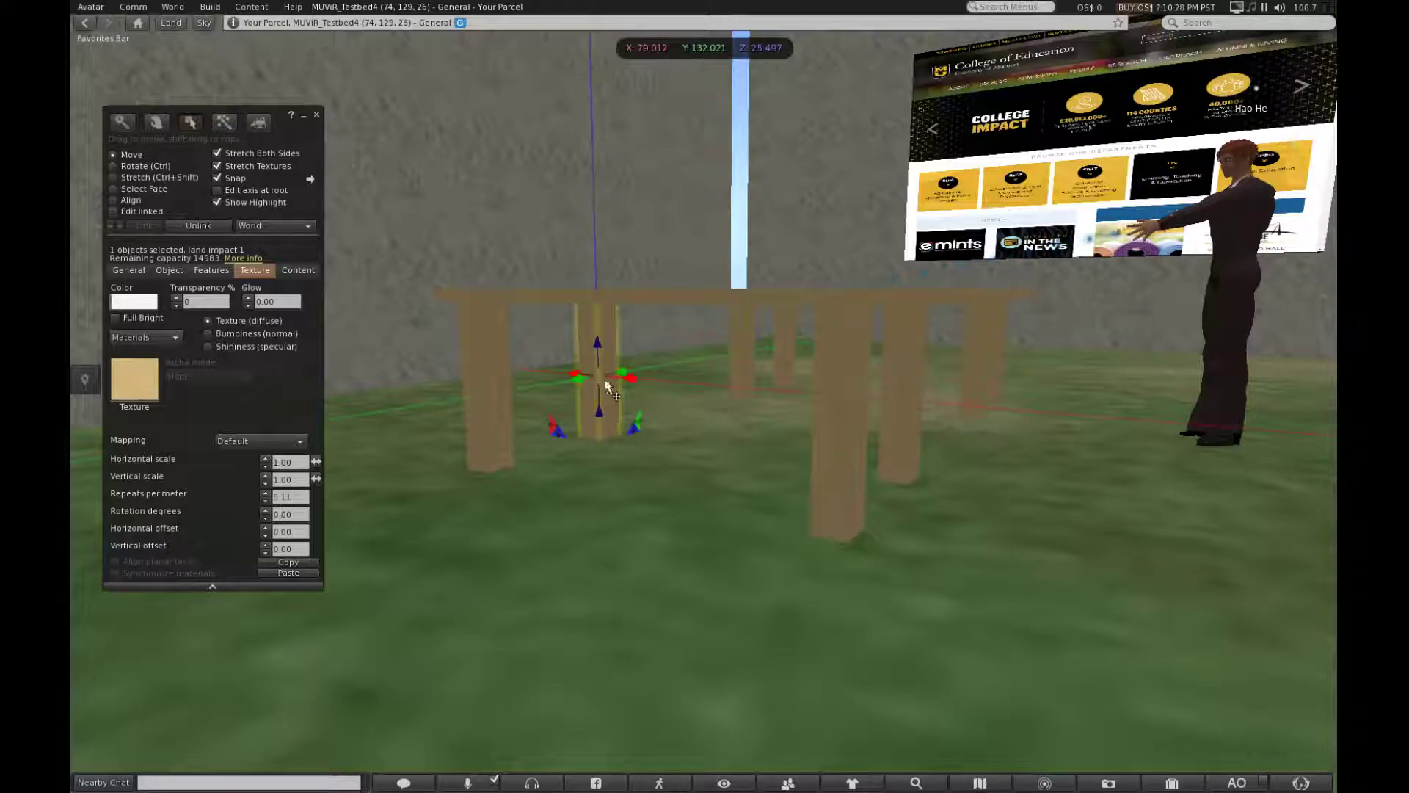
Step: Shorten the unlinked table's leg at about X 79.012, Y 132.021 and lower it to about Z 25.348
alt+drag(609, 363, 713, 365)
key(ctrl)
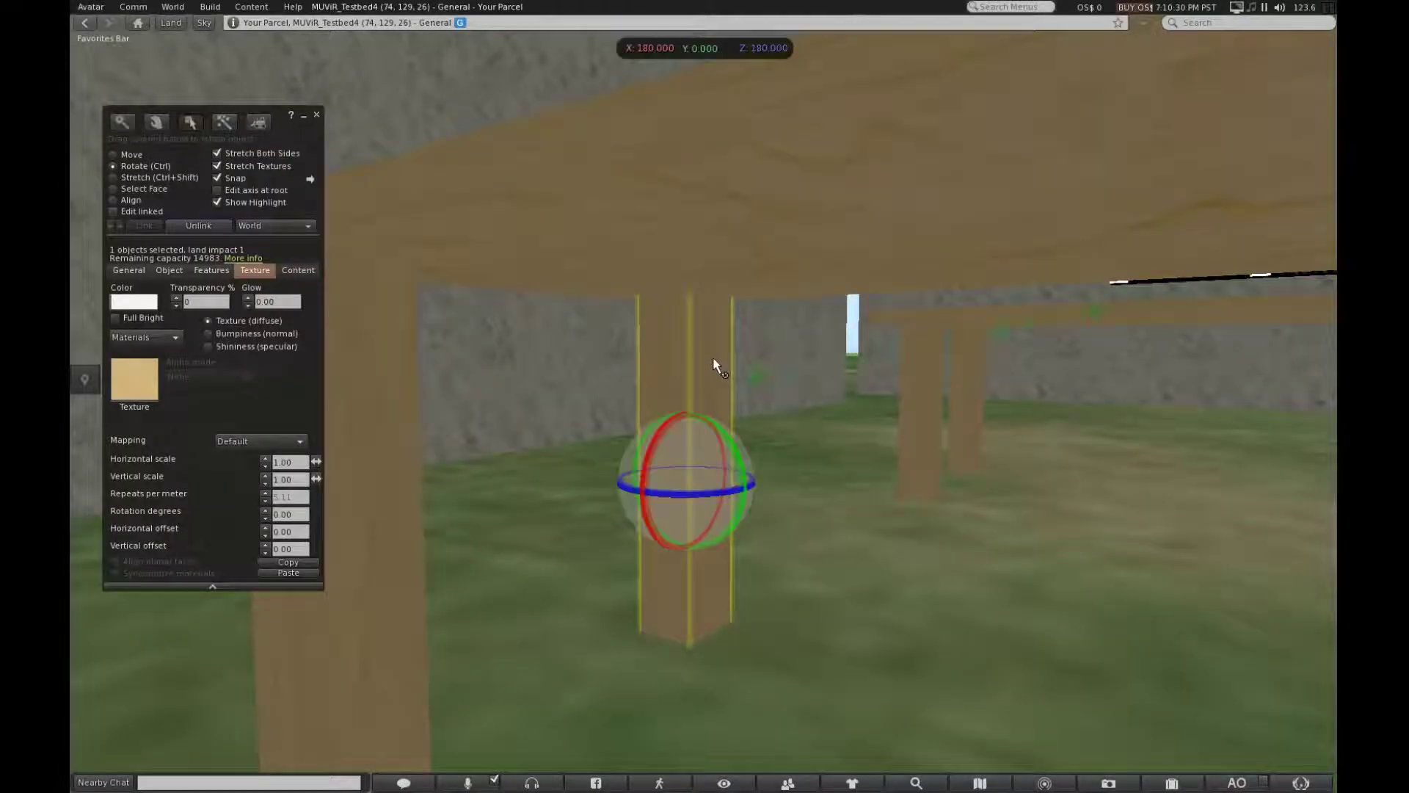
key(ctrl+shift)
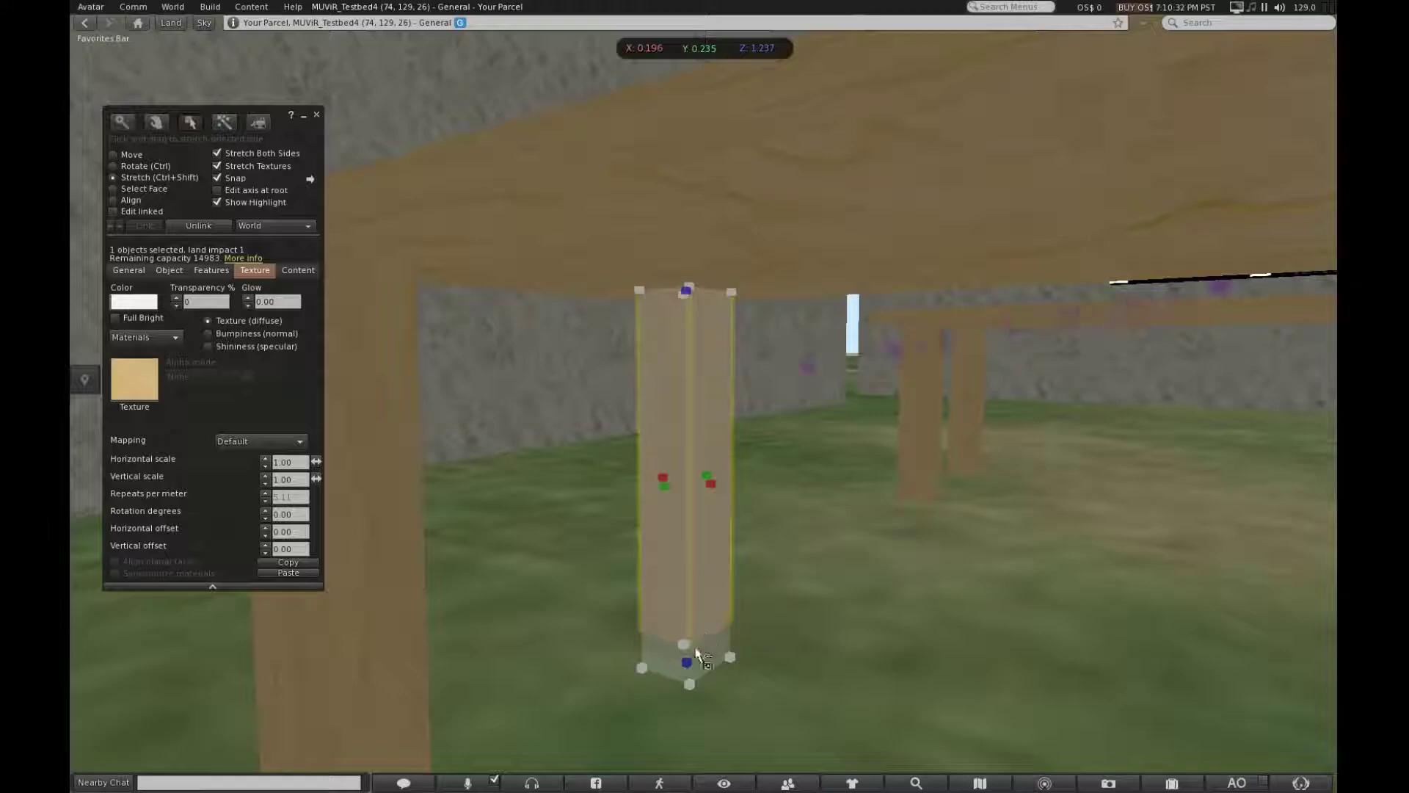
drag(693, 662, 693, 659)
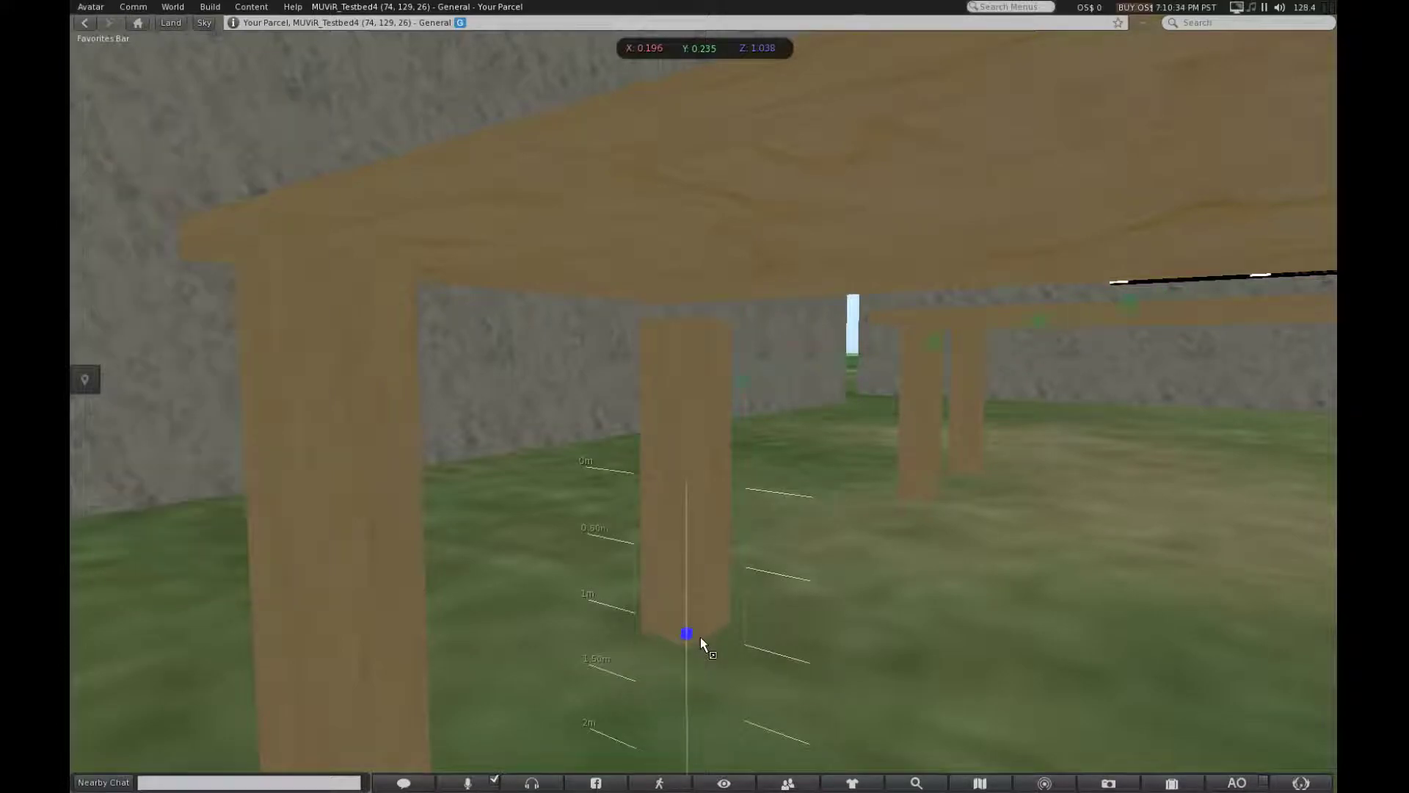
drag(703, 606, 696, 609)
ctrl+alt+drag(694, 499, 499, 455)
ctrl+shift+drag(680, 325, 681, 339)
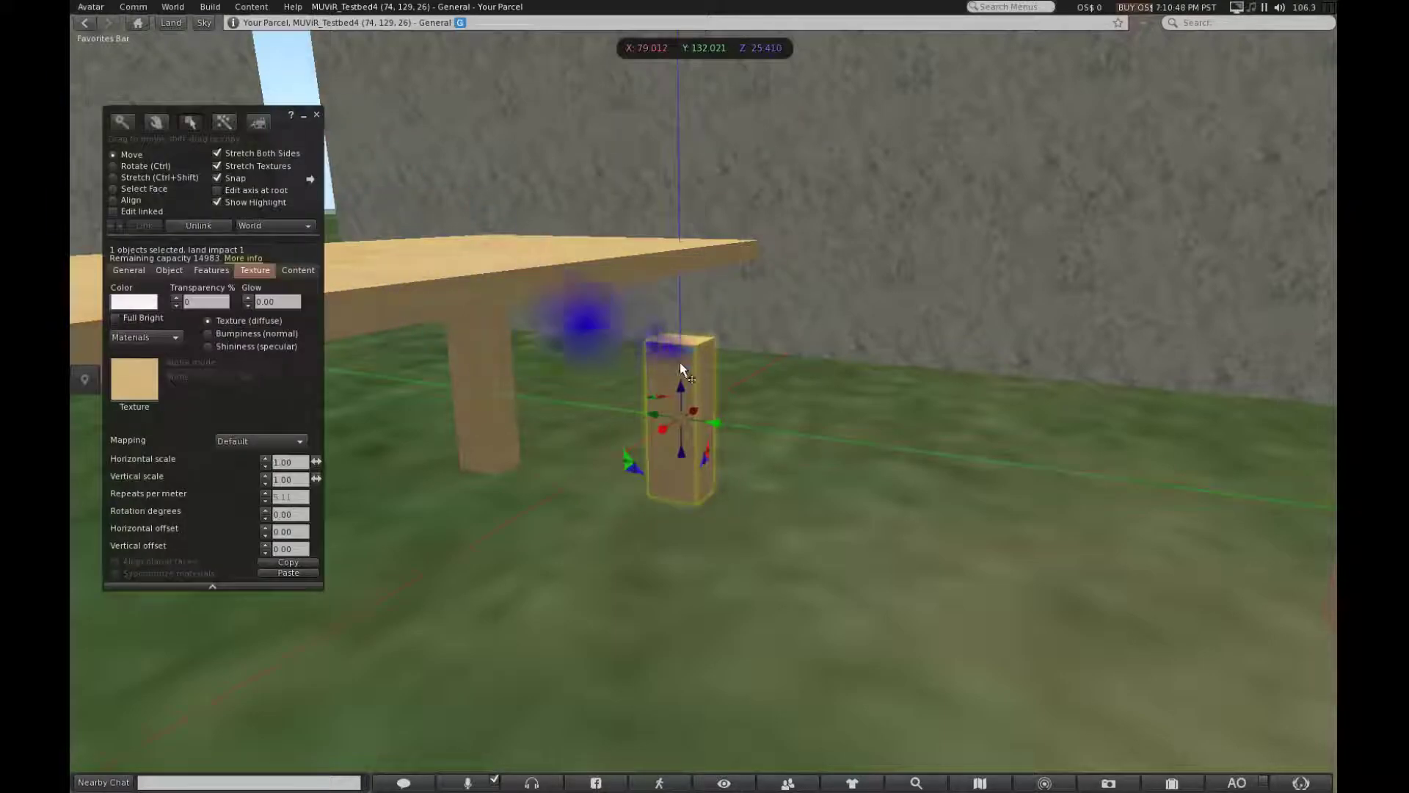
drag(680, 390, 686, 408)
Step: Delete the three full-height legs of the unlinked table
ctrl+alt+drag(685, 411, 293, 435)
alt+drag(959, 431, 866, 432)
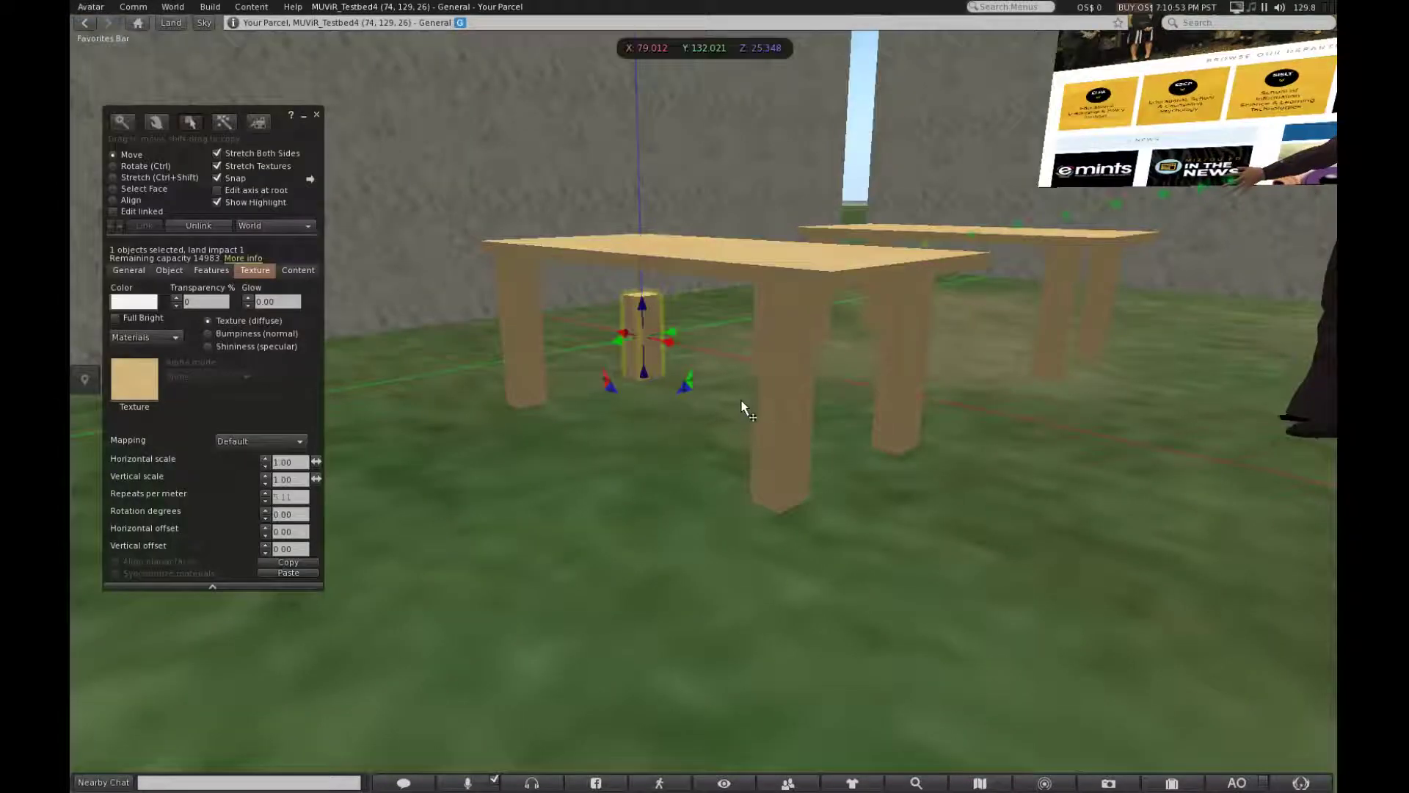
click(783, 403)
shift+click(895, 400)
shift+click(519, 346)
key(Delete)
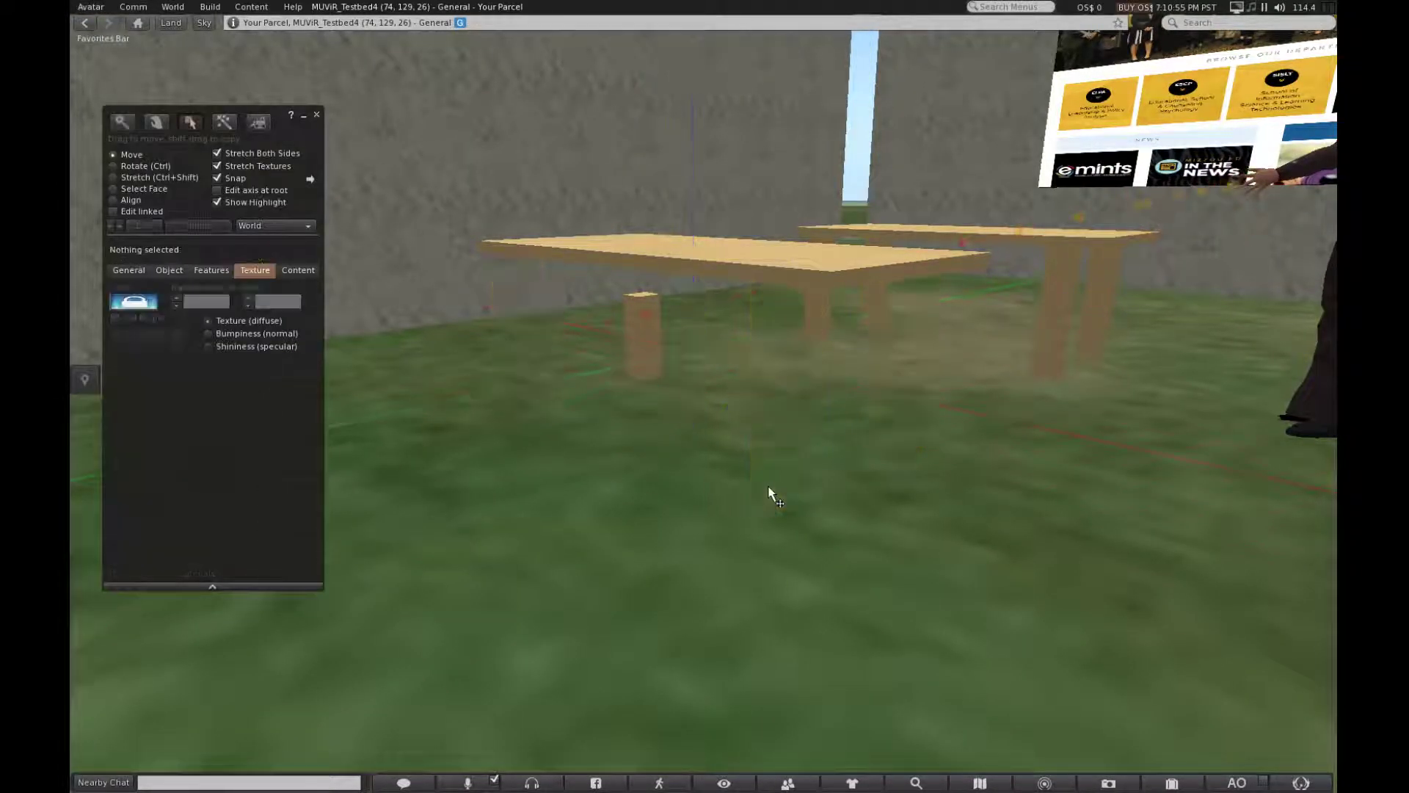
Step: Duplicate the short leg and place the copy beside it at about X 78.446, Y 131.988
alt+drag(674, 332, 671, 403)
click(671, 433)
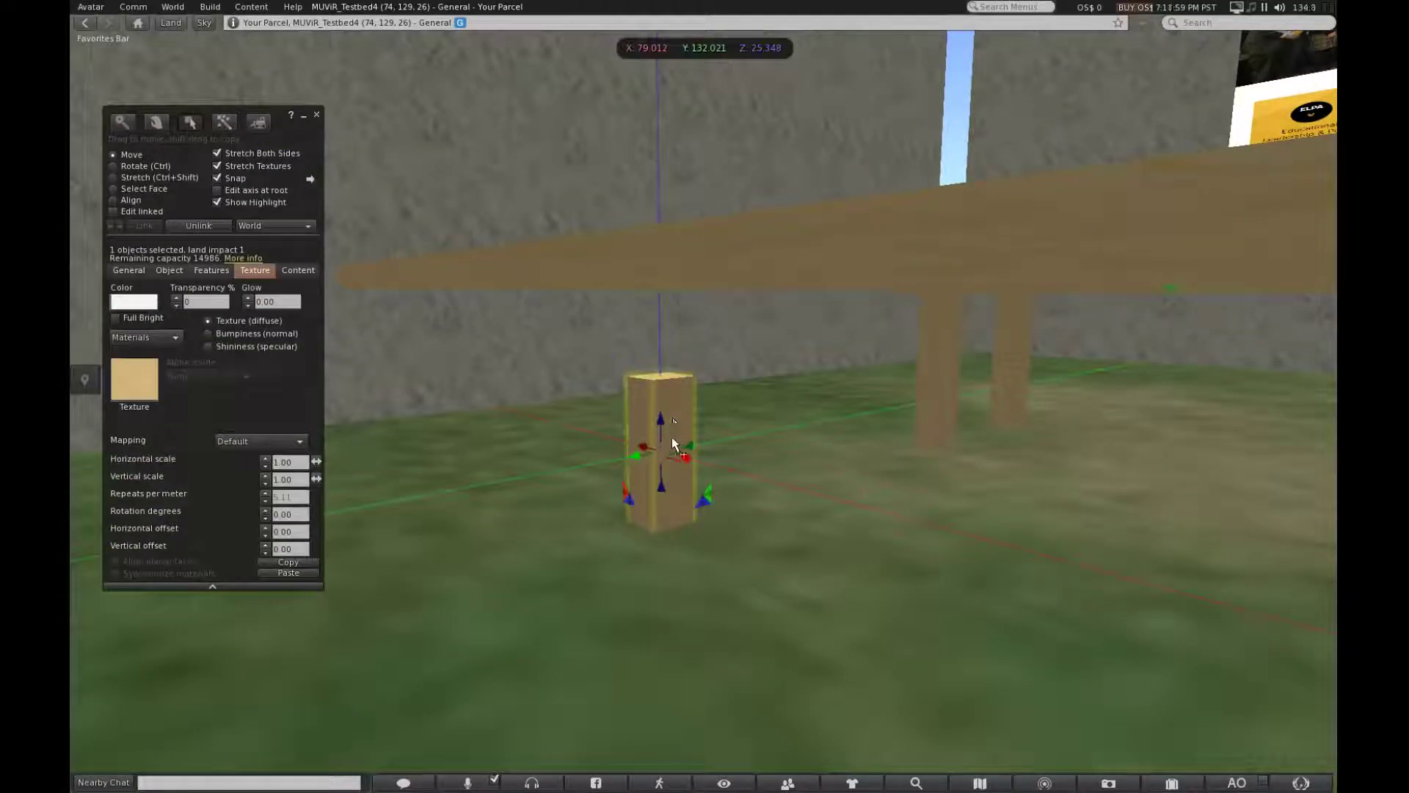
shift+drag(690, 449, 646, 508)
drag(743, 497, 678, 477)
drag(730, 409, 705, 617)
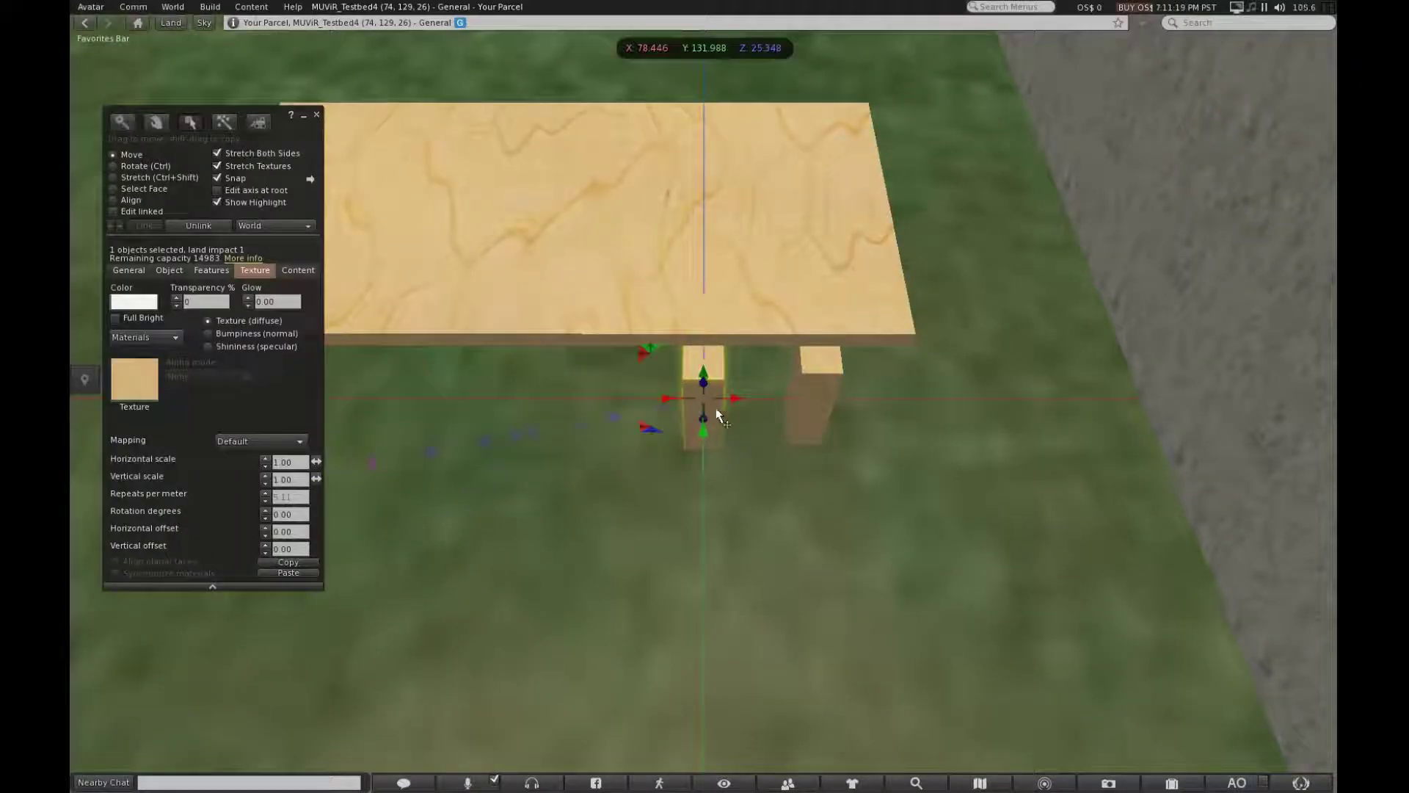
drag(699, 426, 722, 419)
Step: Stretch the unlinked tabletop down to a small seat and fit it over the two short legs
click(604, 256)
key(ctrl+shift)
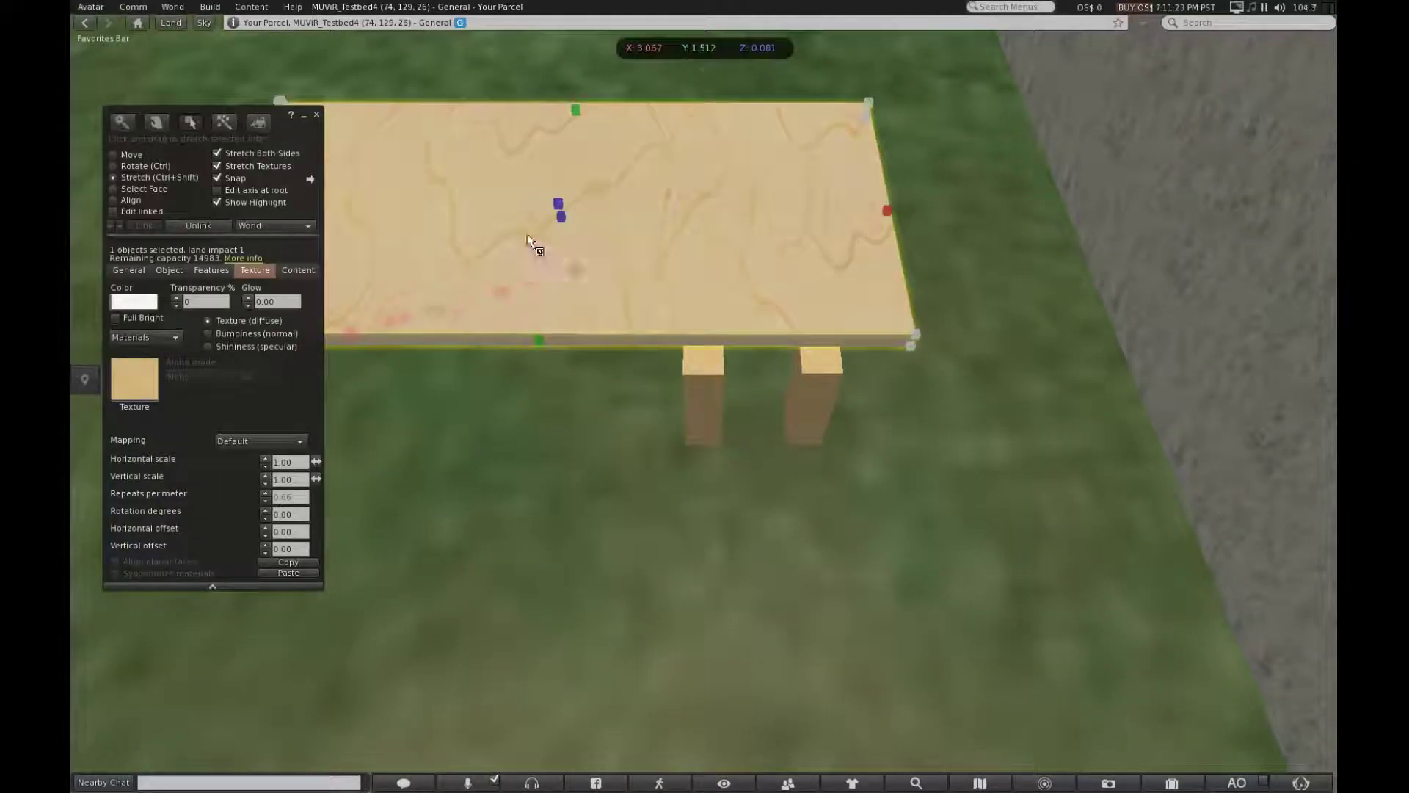
drag(887, 211, 671, 214)
alt+drag(576, 261, 812, 395)
drag(893, 433, 776, 448)
Step: Copy the pair of short legs to complete a set of four and stretch the seat until it covers all of them
alt+drag(690, 411, 947, 411)
drag(615, 417, 95, 315)
drag(714, 430, 746, 520)
alt+drag(744, 499, 760, 529)
key(ctrl+shift)
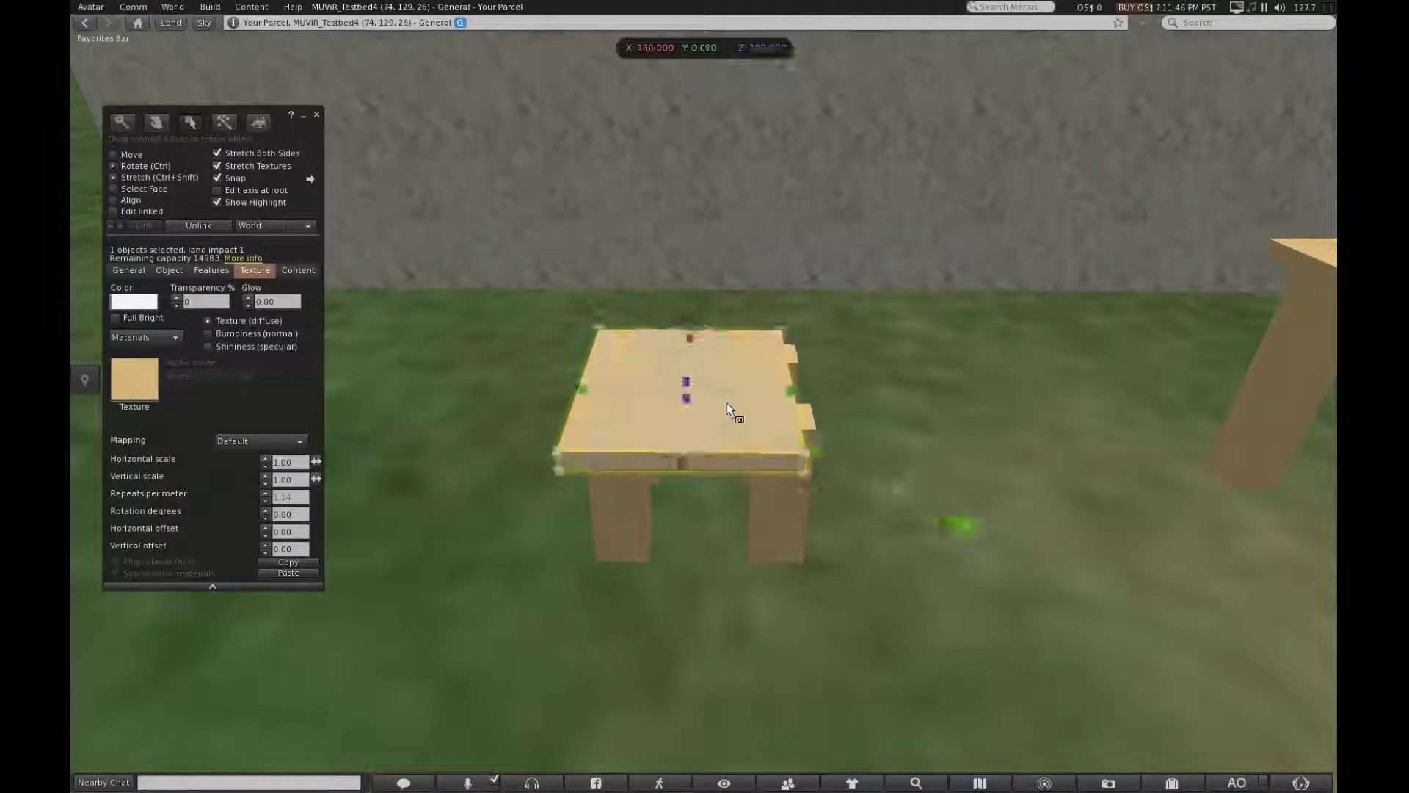
drag(777, 395, 881, 392)
Step: Duplicate the seat, rotate the copy upright about X, and fit it to the seat's rear edge as a backrest at about Y 132.897, Z 26.229
drag(729, 408, 396, 467)
ctrl+alt+drag(690, 397, 639, 350)
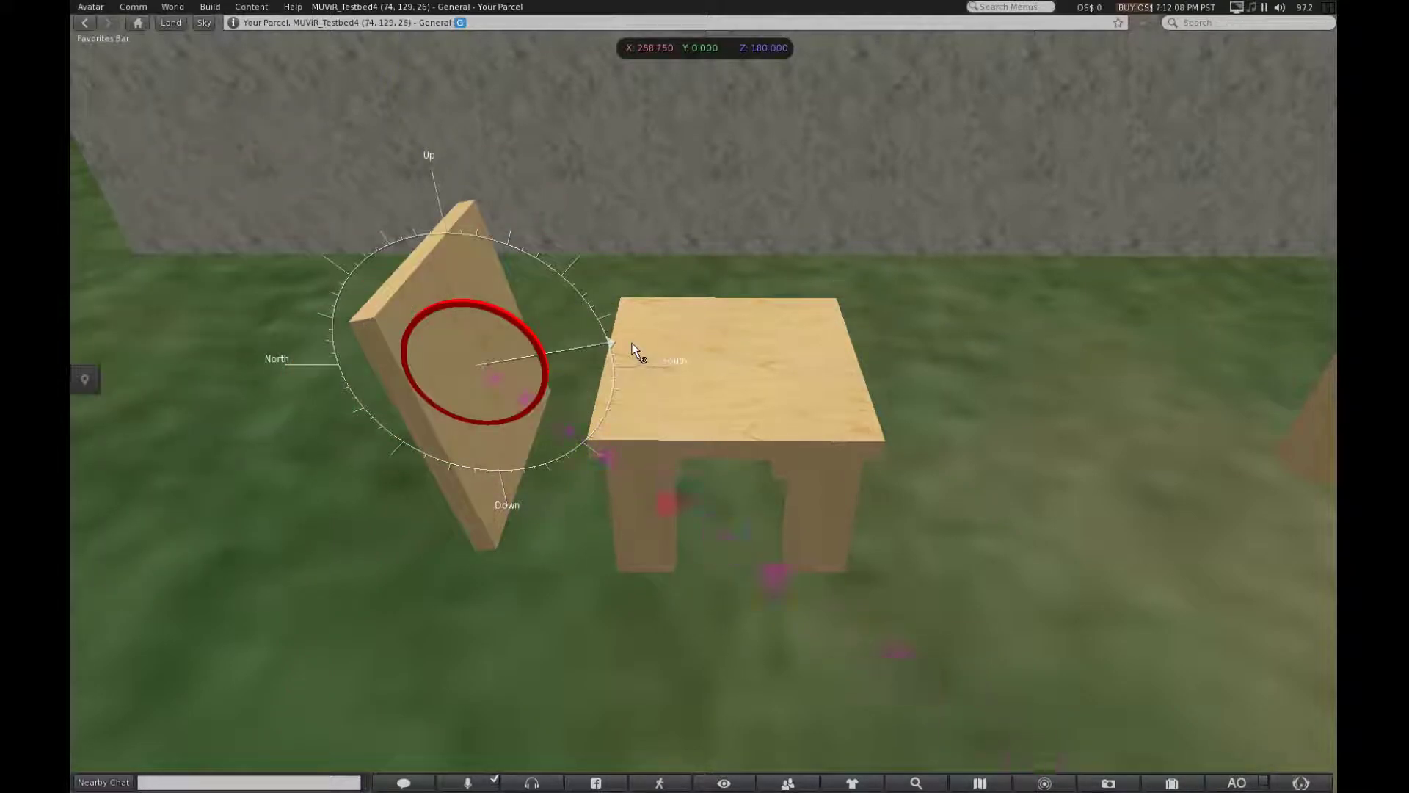
drag(468, 351, 824, 258)
alt+drag(881, 367, 659, 357)
drag(661, 284, 559, 287)
Step: Select all six chair parts and link them into one object
alt+drag(632, 469, 984, 621)
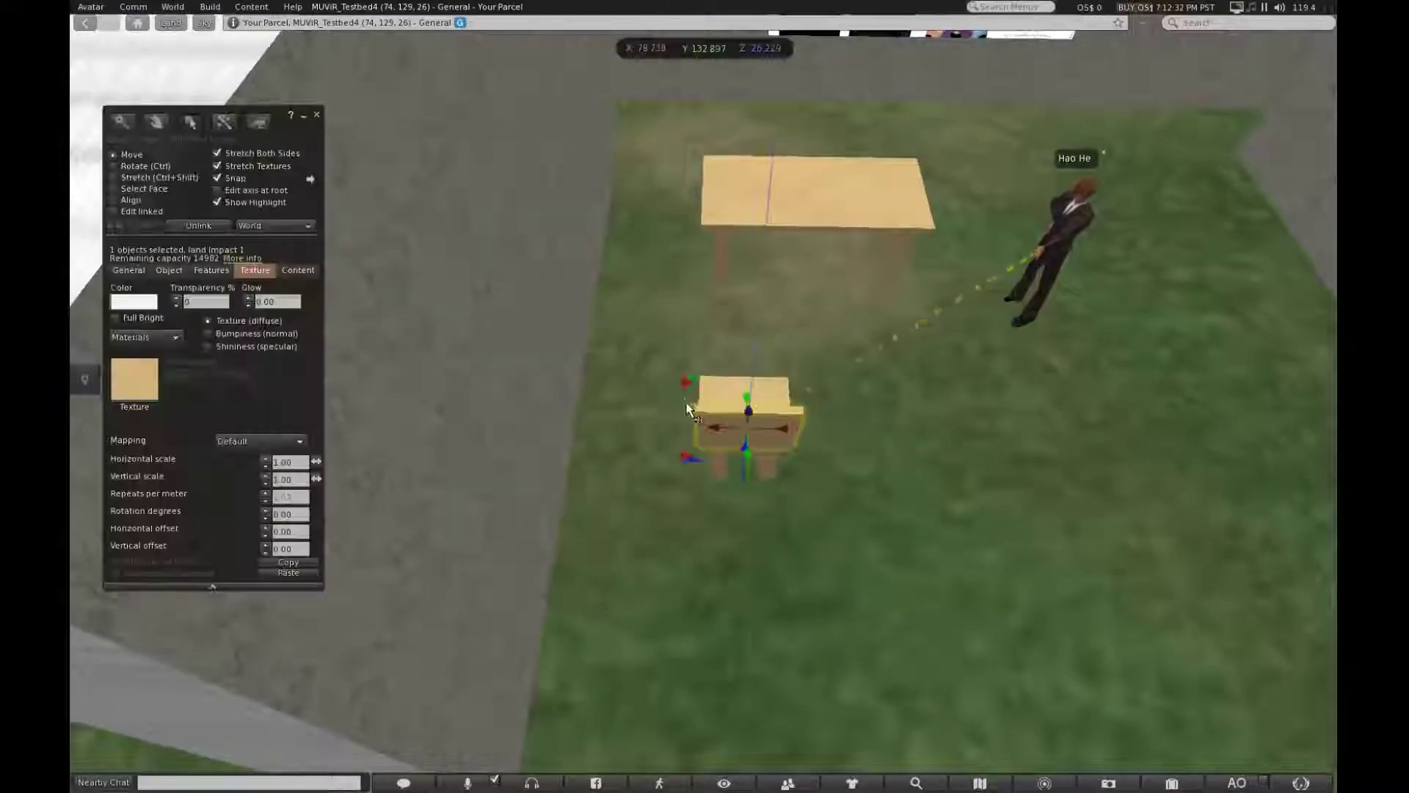
drag(677, 355, 853, 506)
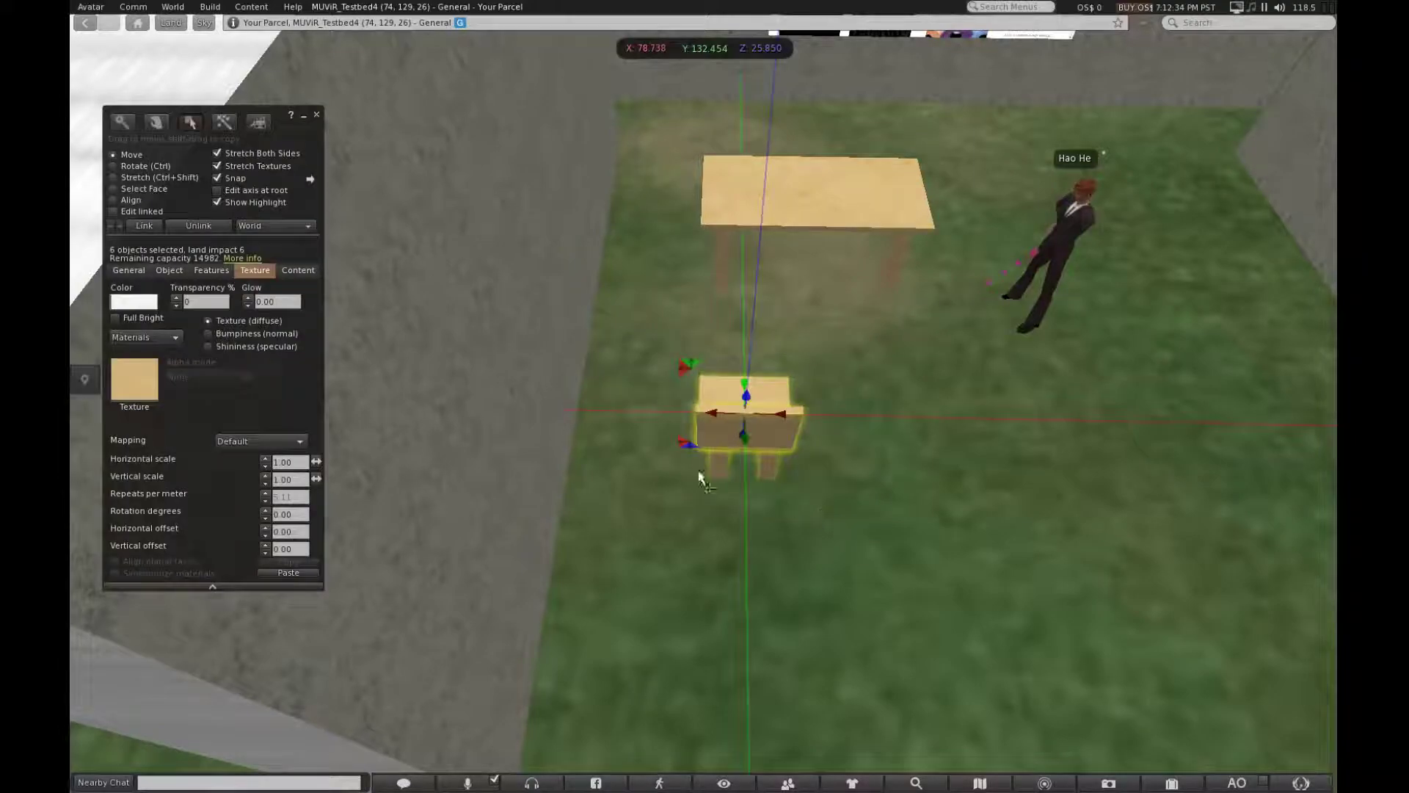
click(143, 226)
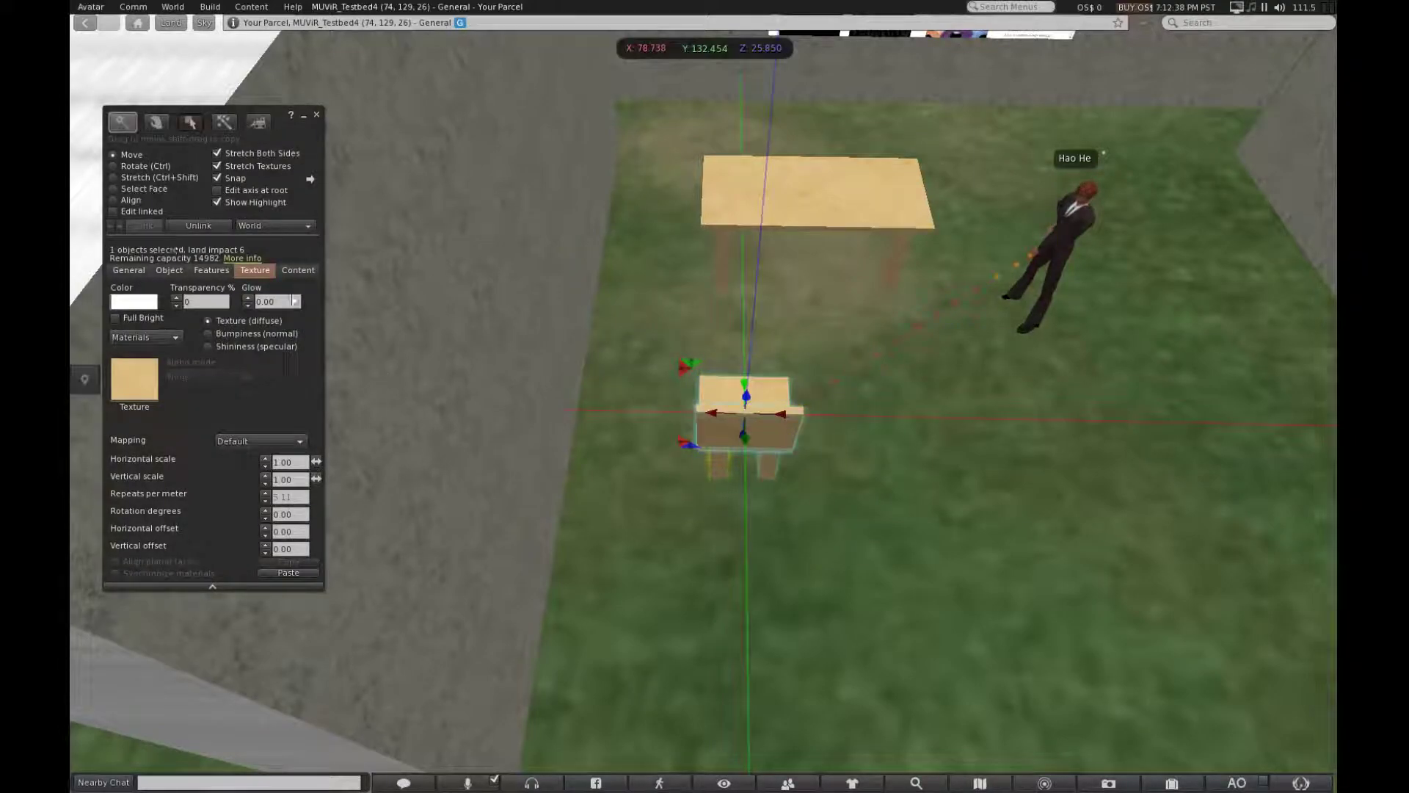
Step: Duplicate the linked chair beside the original along X, and move both chairs closer to the table
drag(768, 417, 804, 416)
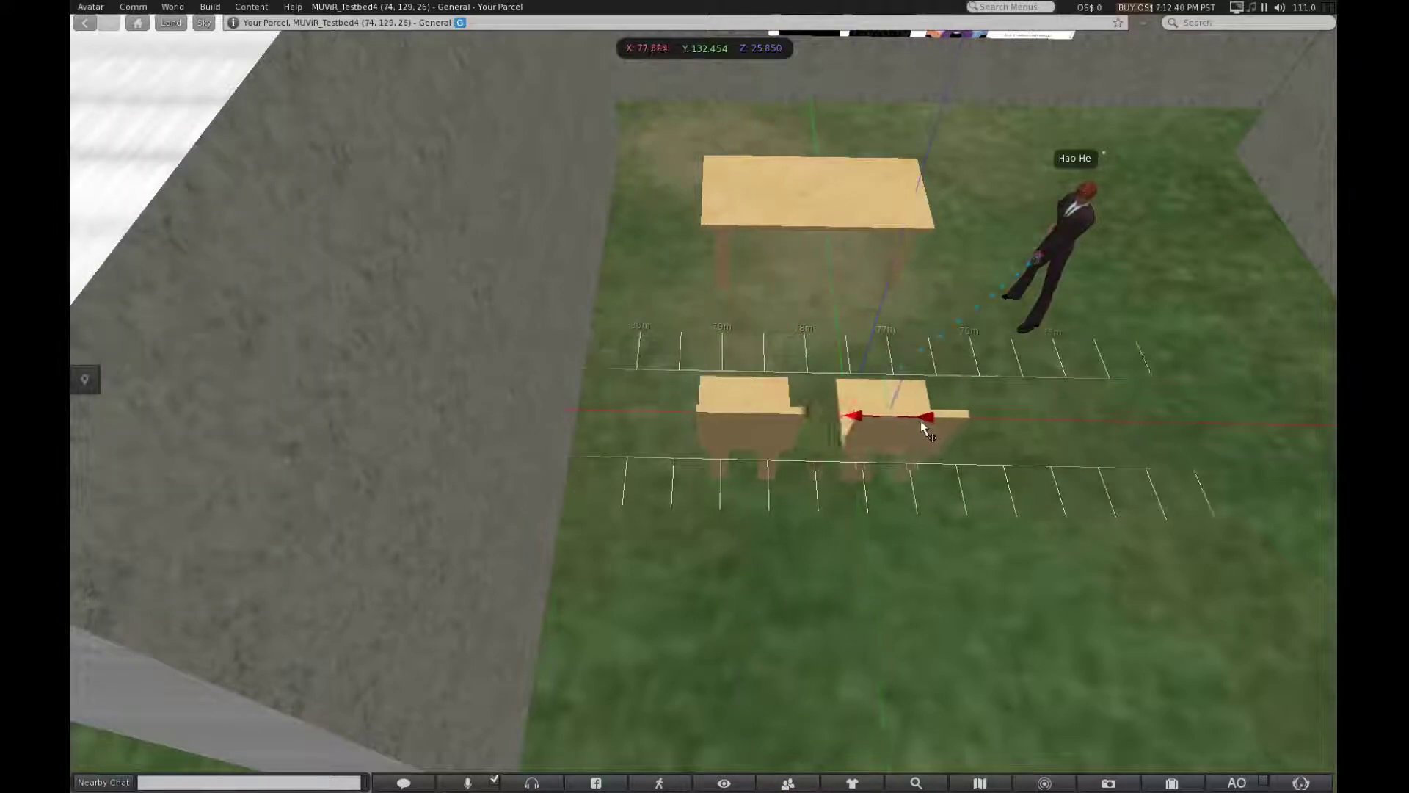
drag(931, 422, 933, 422)
alt+drag(1035, 428, 764, 469)
drag(573, 107, 723, 339)
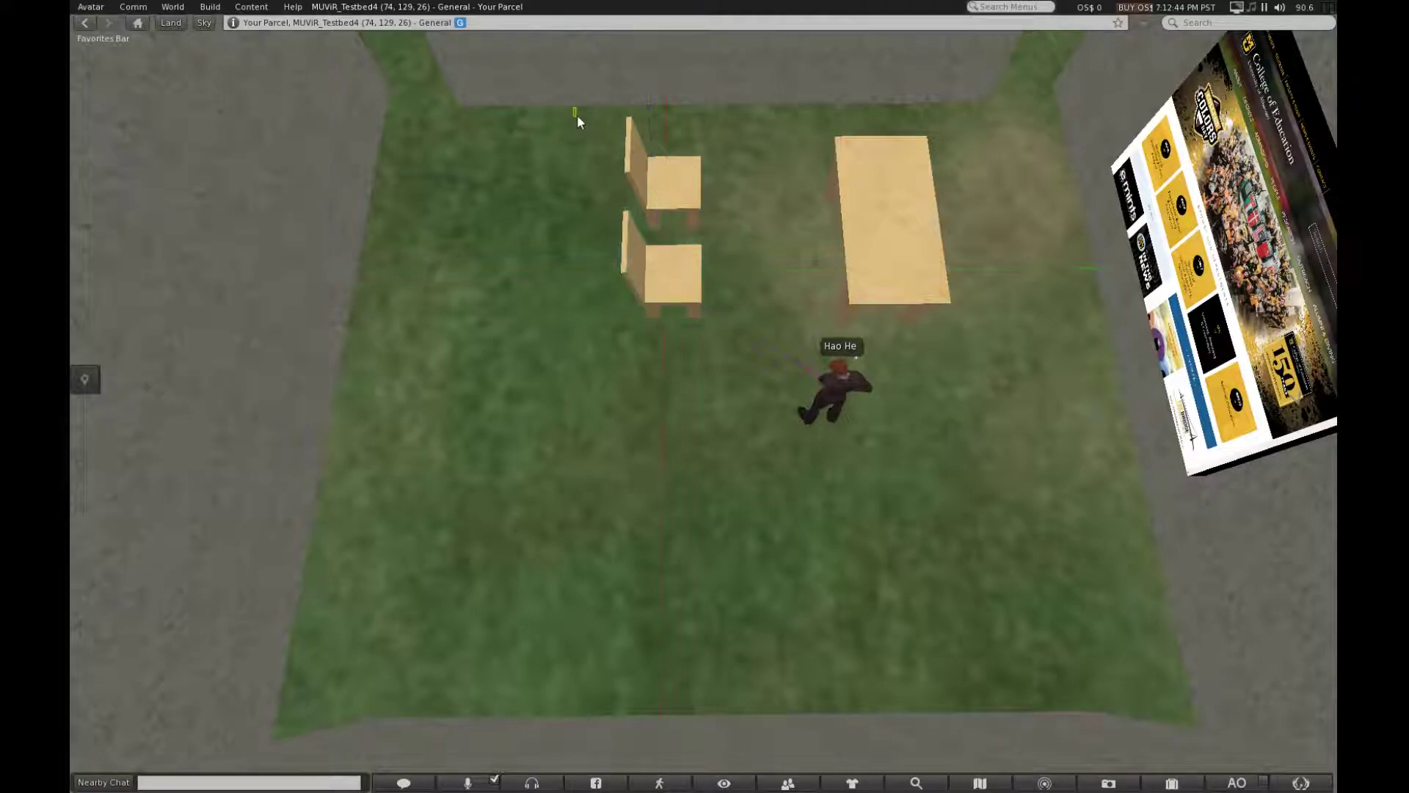
drag(706, 234, 807, 233)
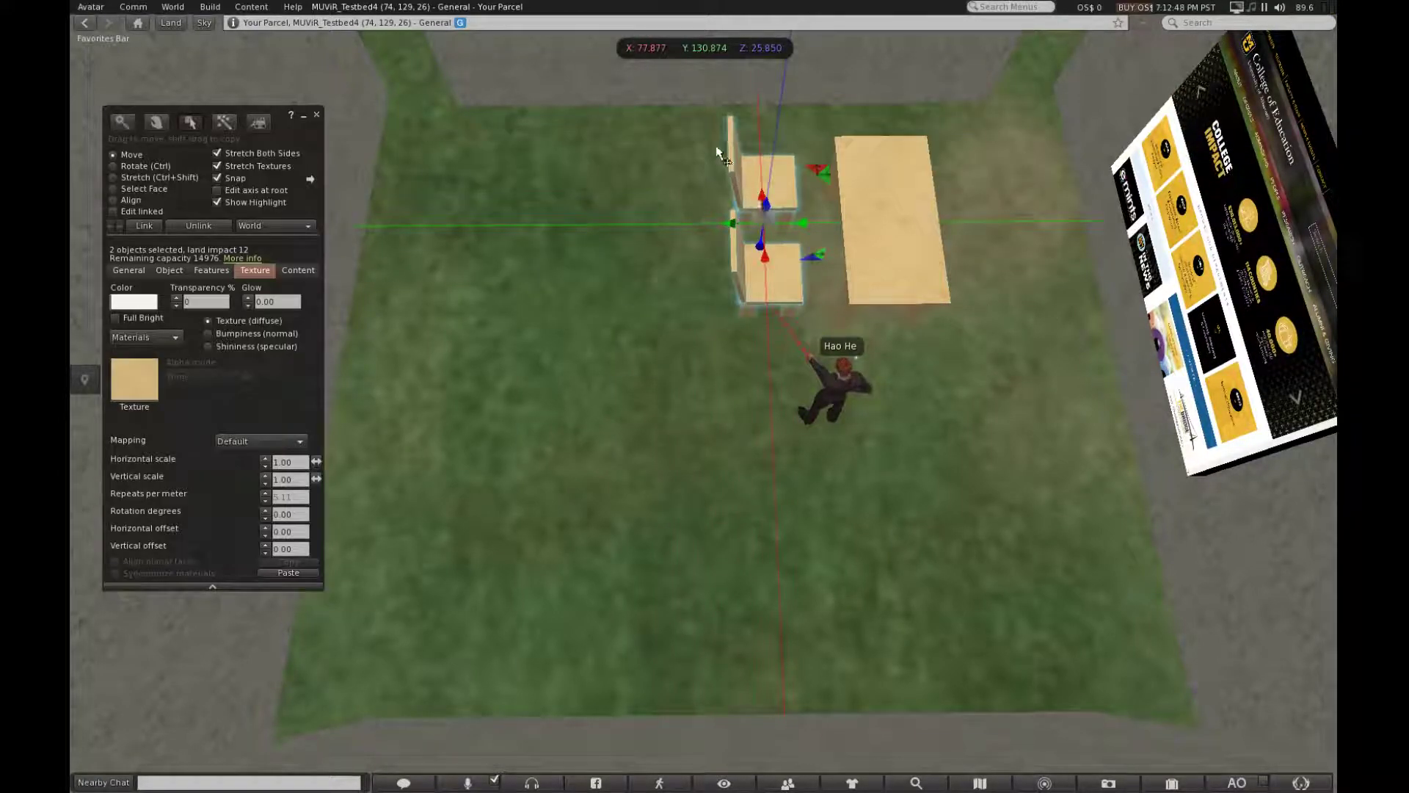
Step: Reselect both chairs and adjust their position slightly along the table's long side
click(702, 163)
ctrl+alt+drag(703, 162, 702, 224)
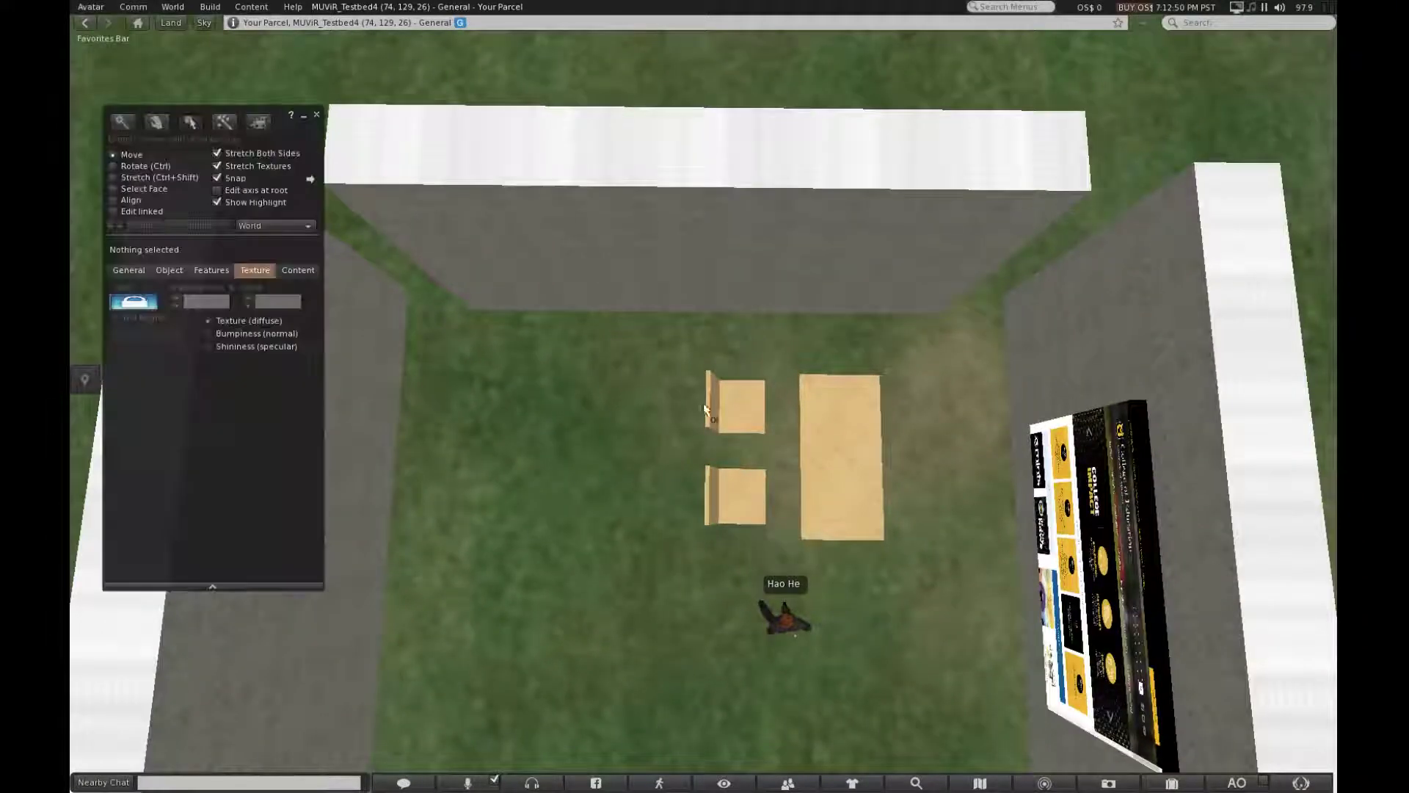
drag(668, 346, 711, 376)
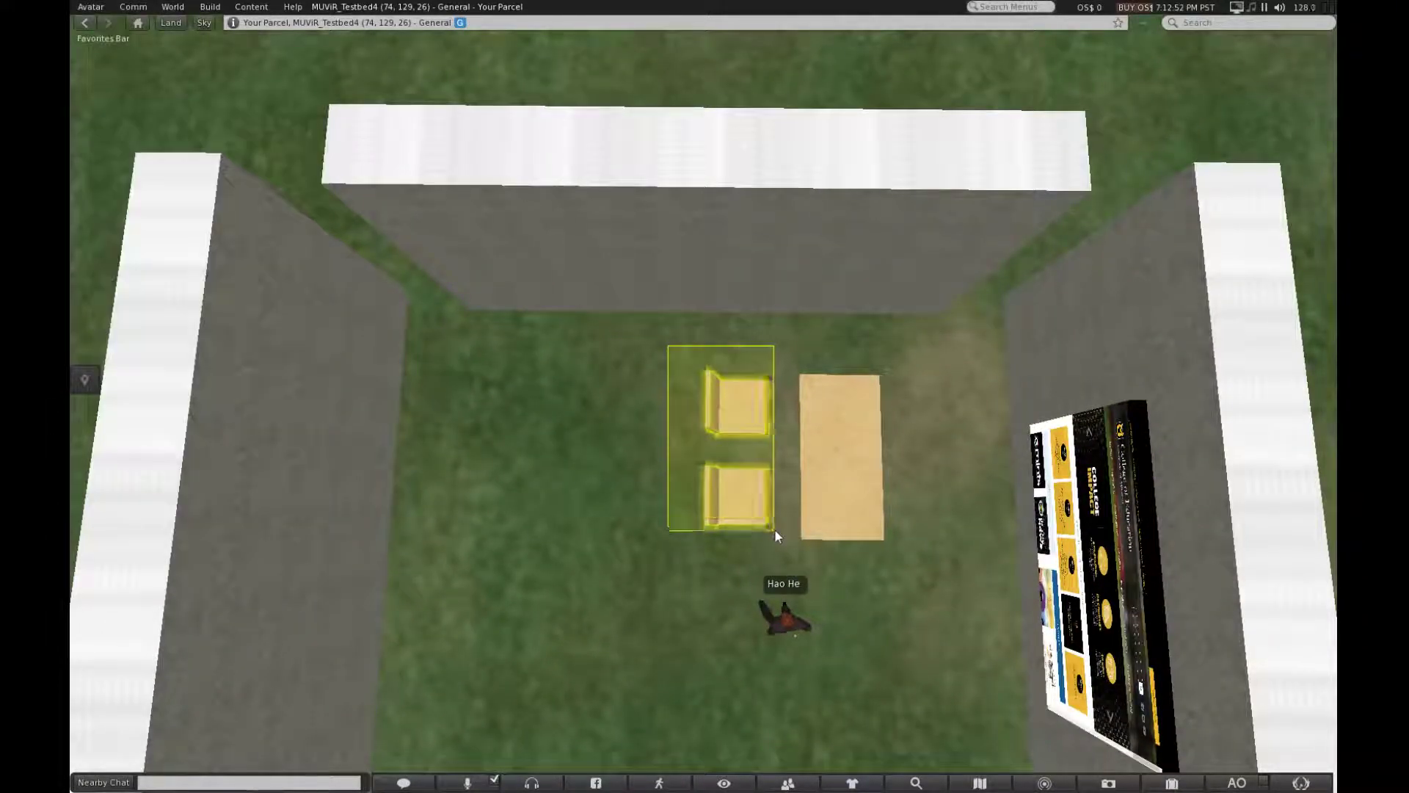
drag(775, 530, 775, 531)
drag(743, 473, 740, 467)
Step: Duplicate the table with its two chairs into a two-by-two arrangement, placing the last copy at about X 73.310, Y 129.806
click(670, 334)
drag(662, 335, 919, 559)
shift+drag(830, 455, 554, 734)
alt+drag(682, 653, 191, 638)
mouse_move(705, 389)
alt+mouse_down()
mouse_move(716, 462)
mouse_move(708, 411)
alt+mouse_up()
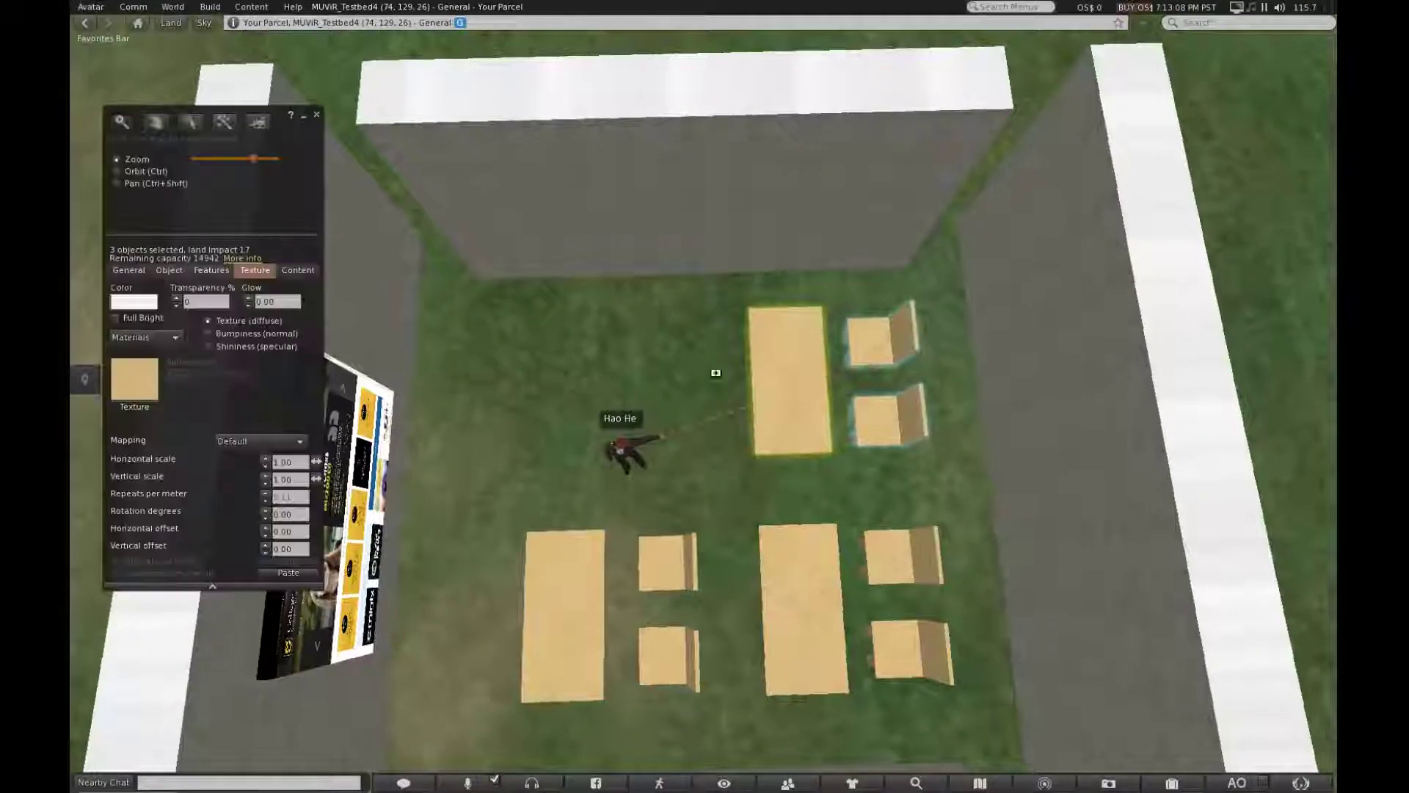
click(799, 377)
shift+drag(805, 380, 584, 398)
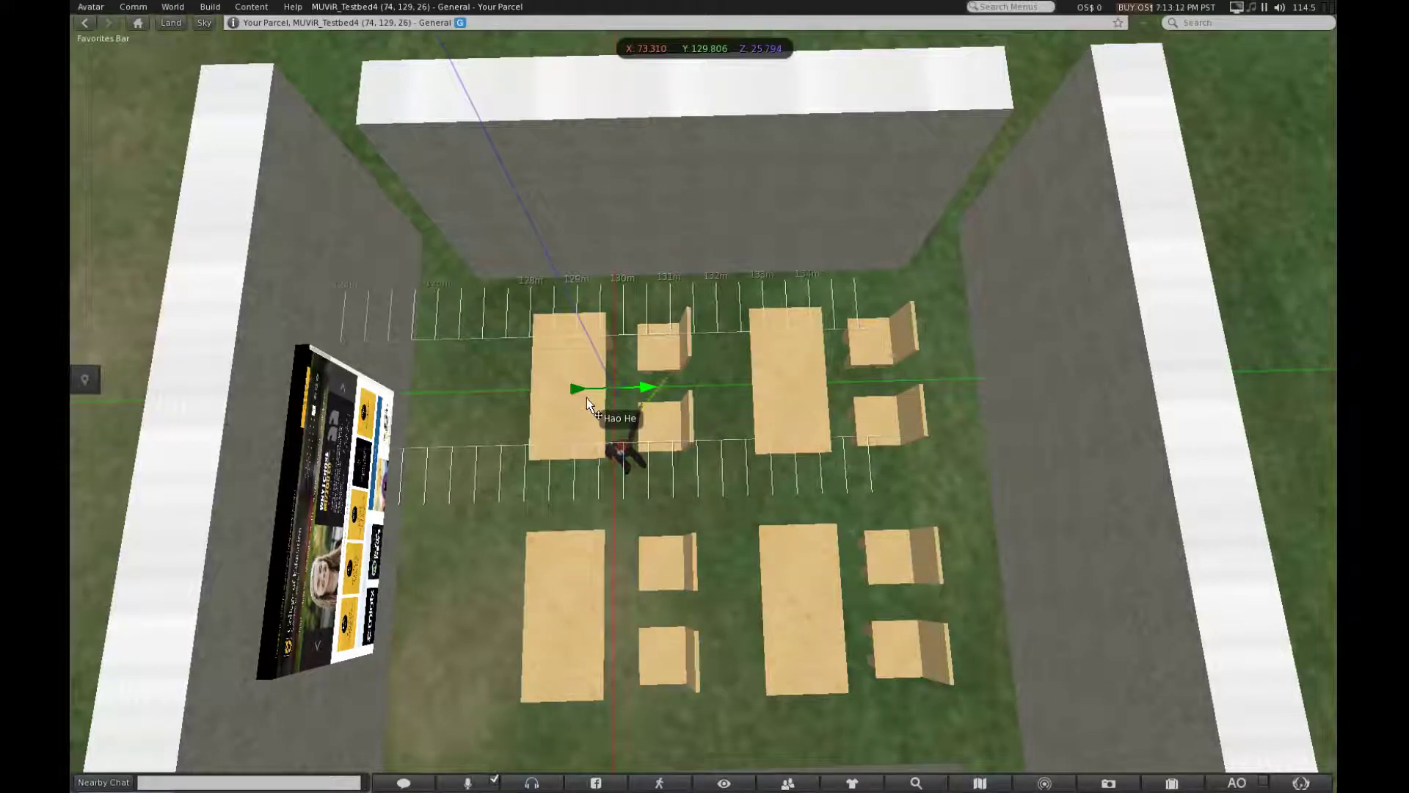
Step: Select the College of Education web screen on the front wall and adjust its placement facing the desks
alt+drag(706, 469, 514, 147)
mouse_move(709, 410)
ctrl+alt+mouse_down()
mouse_move(709, 426)
mouse_move(697, 242)
mouse_move(705, 404)
mouse_move(723, 429)
mouse_move(703, 403)
ctrl+alt+mouse_up()
click(806, 290)
ctrl+alt+drag(808, 289, 697, 314)
ctrl+alt+drag(747, 384, 700, 303)
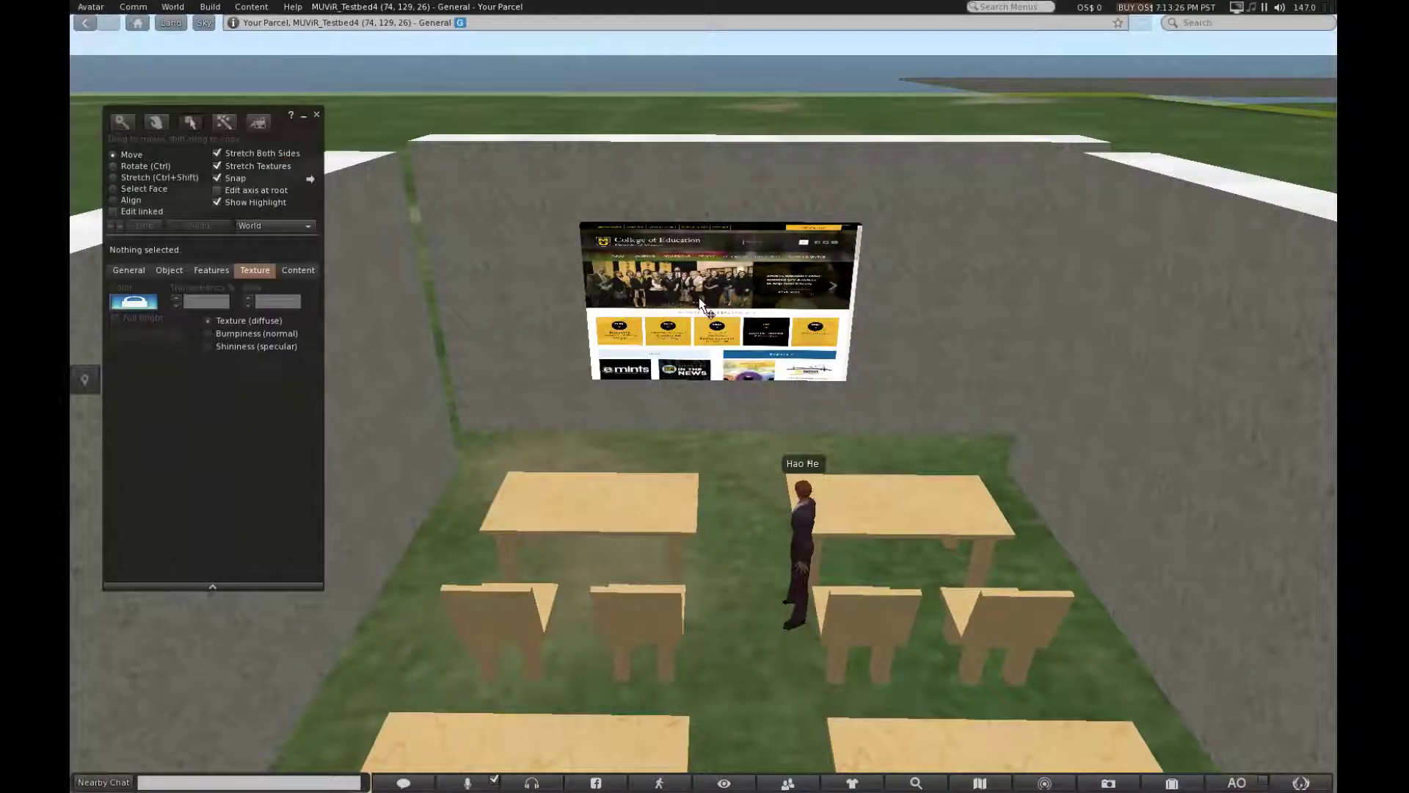
click(716, 301)
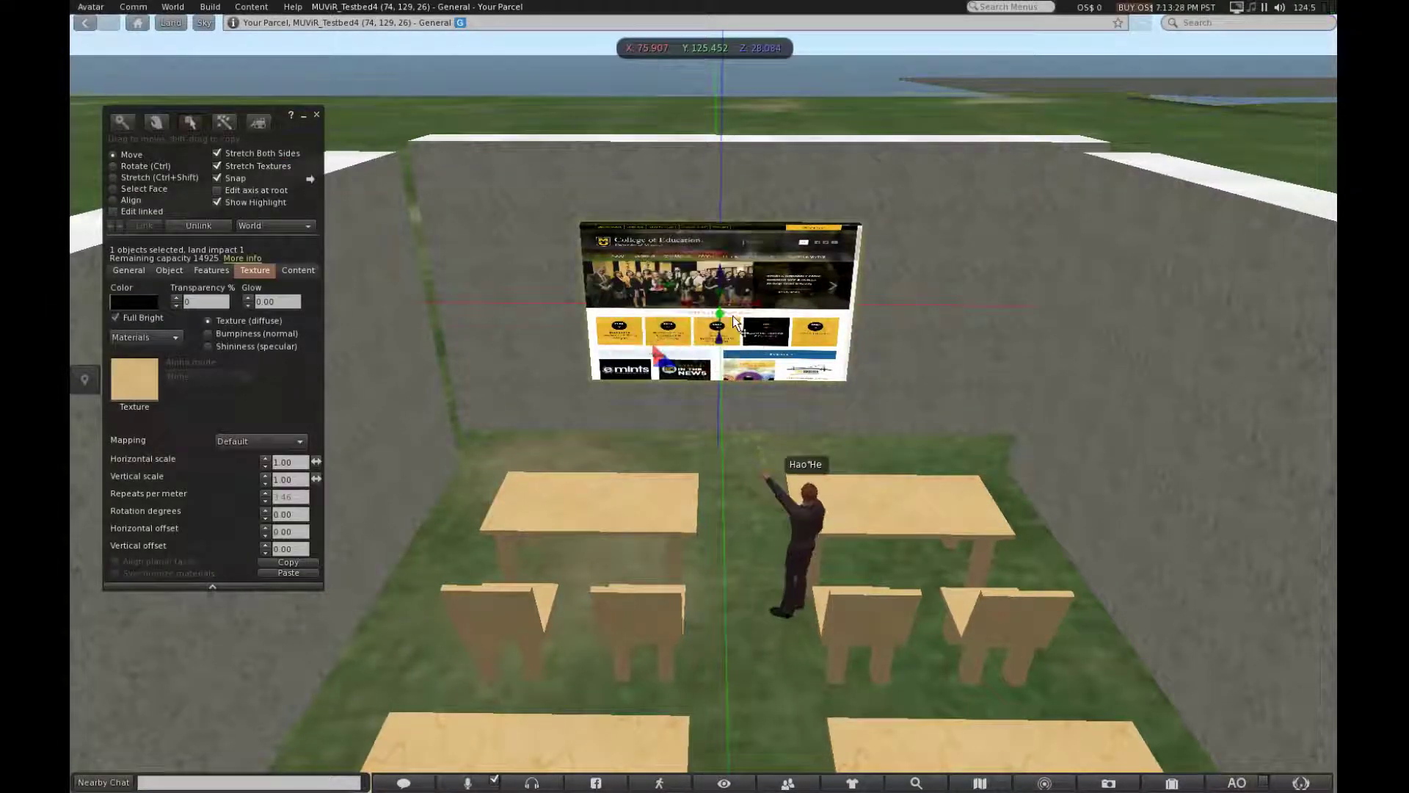
drag(758, 312, 470, 499)
drag(646, 76, 921, 694)
drag(760, 376, 701, 383)
Step: Move the back wall inward along Y until it meets the ends of the side walls
alt+drag(690, 389, 408, 514)
click(593, 157)
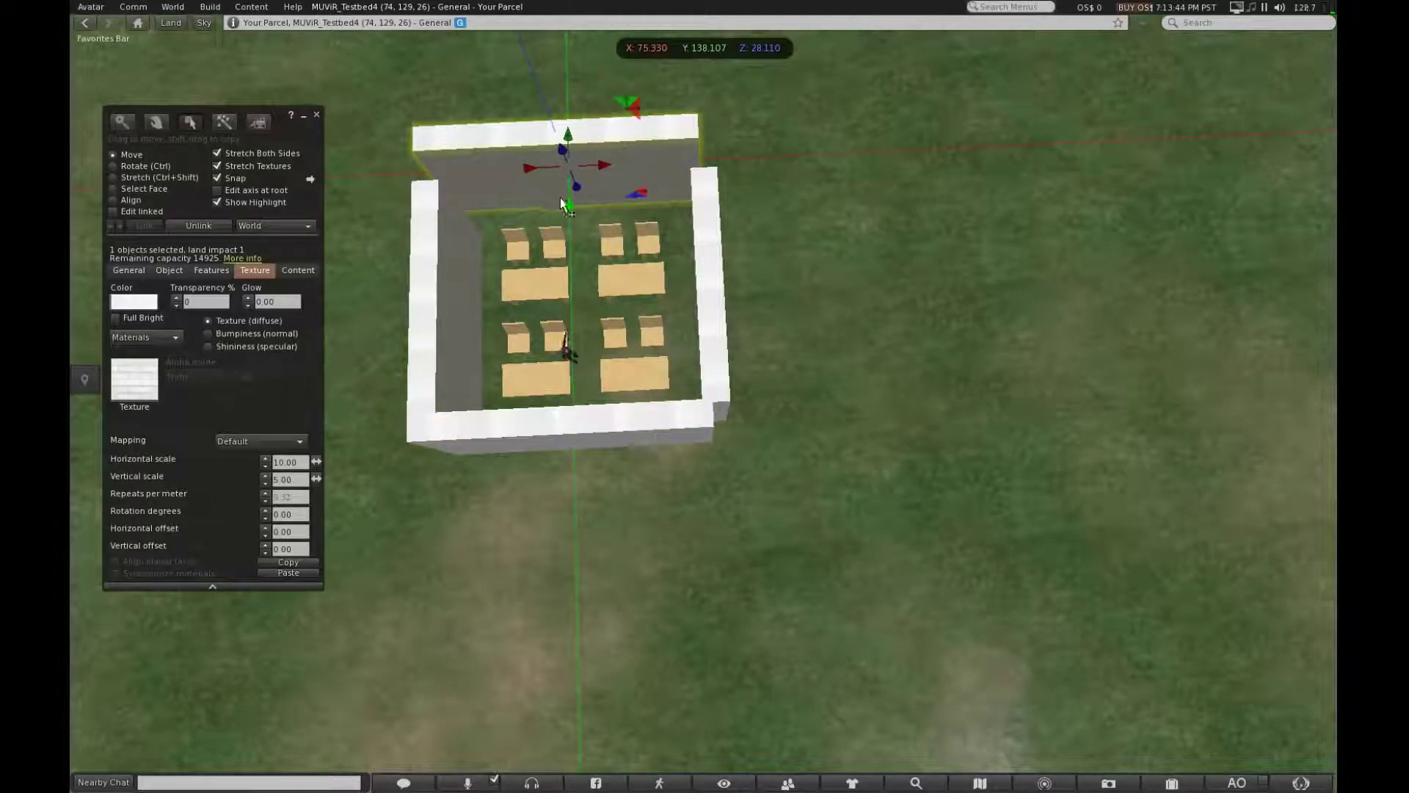
drag(572, 205, 588, 226)
Step: Move the protruding side wall inward to about X 80.492 so it lines up with the front and back walls
click(716, 279)
drag(736, 307, 726, 308)
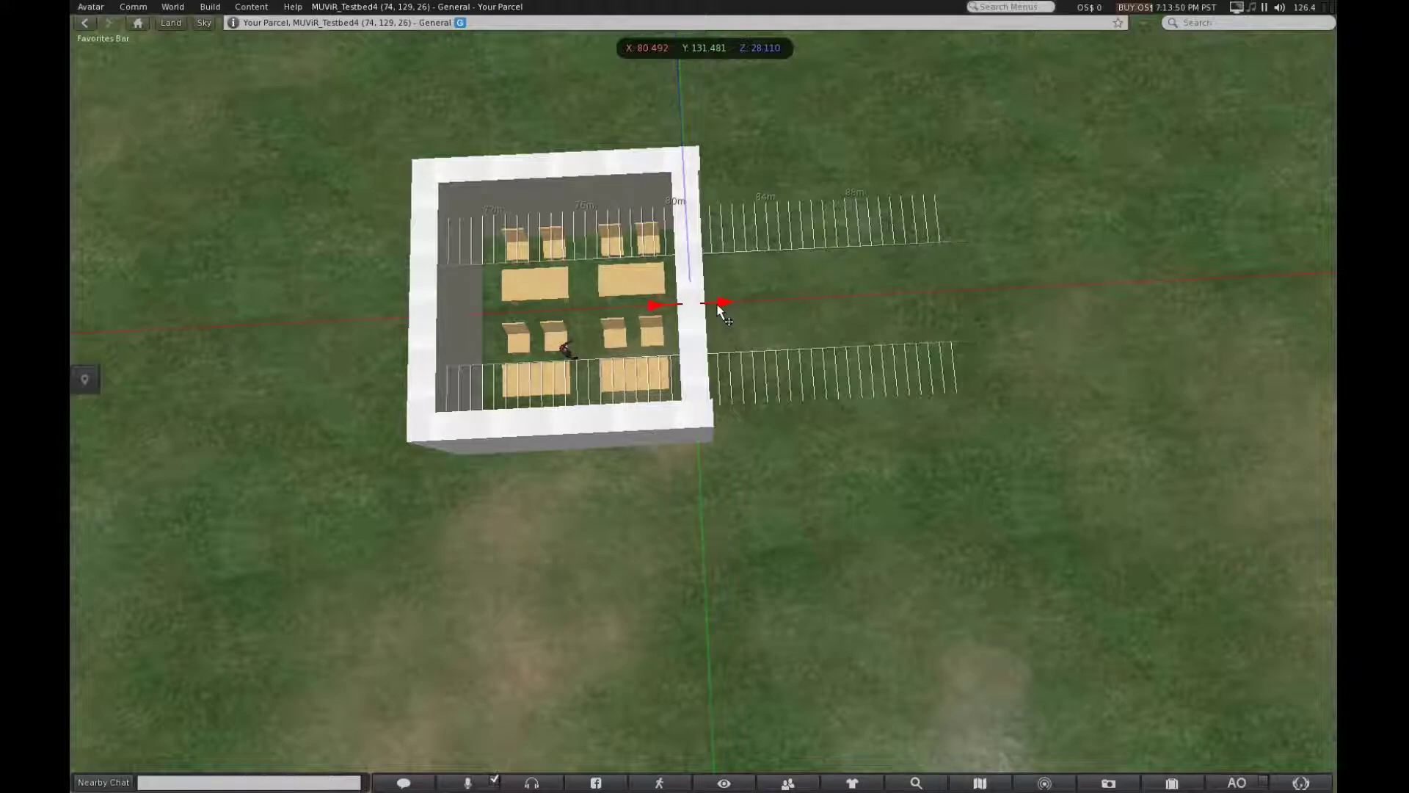
drag(720, 304, 1035, 396)
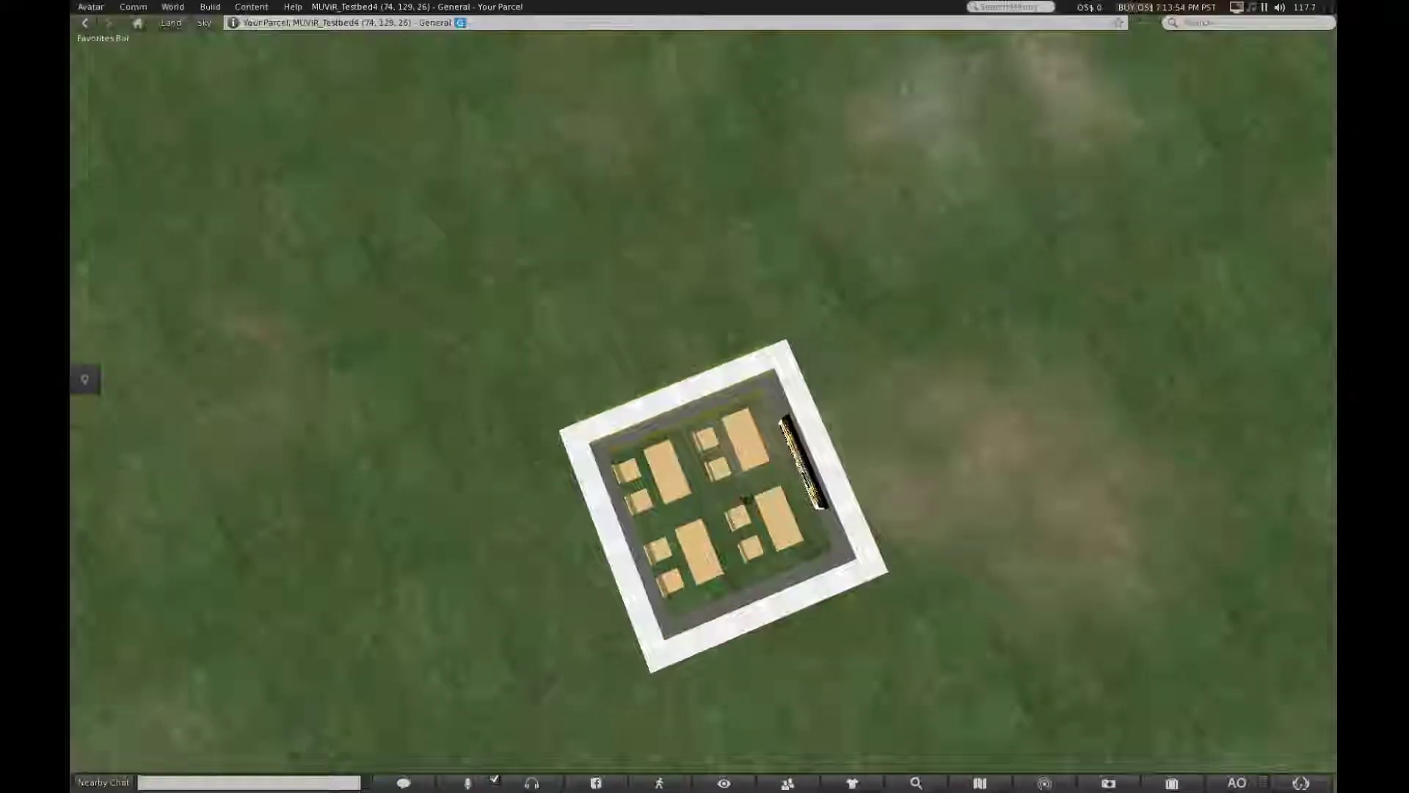
alt+drag(769, 552, 81, 443)
mouse_move(704, 411)
alt+mouse_down()
mouse_move(609, 467)
mouse_move(554, 360)
mouse_move(705, 345)
mouse_move(703, 402)
alt+mouse_up()
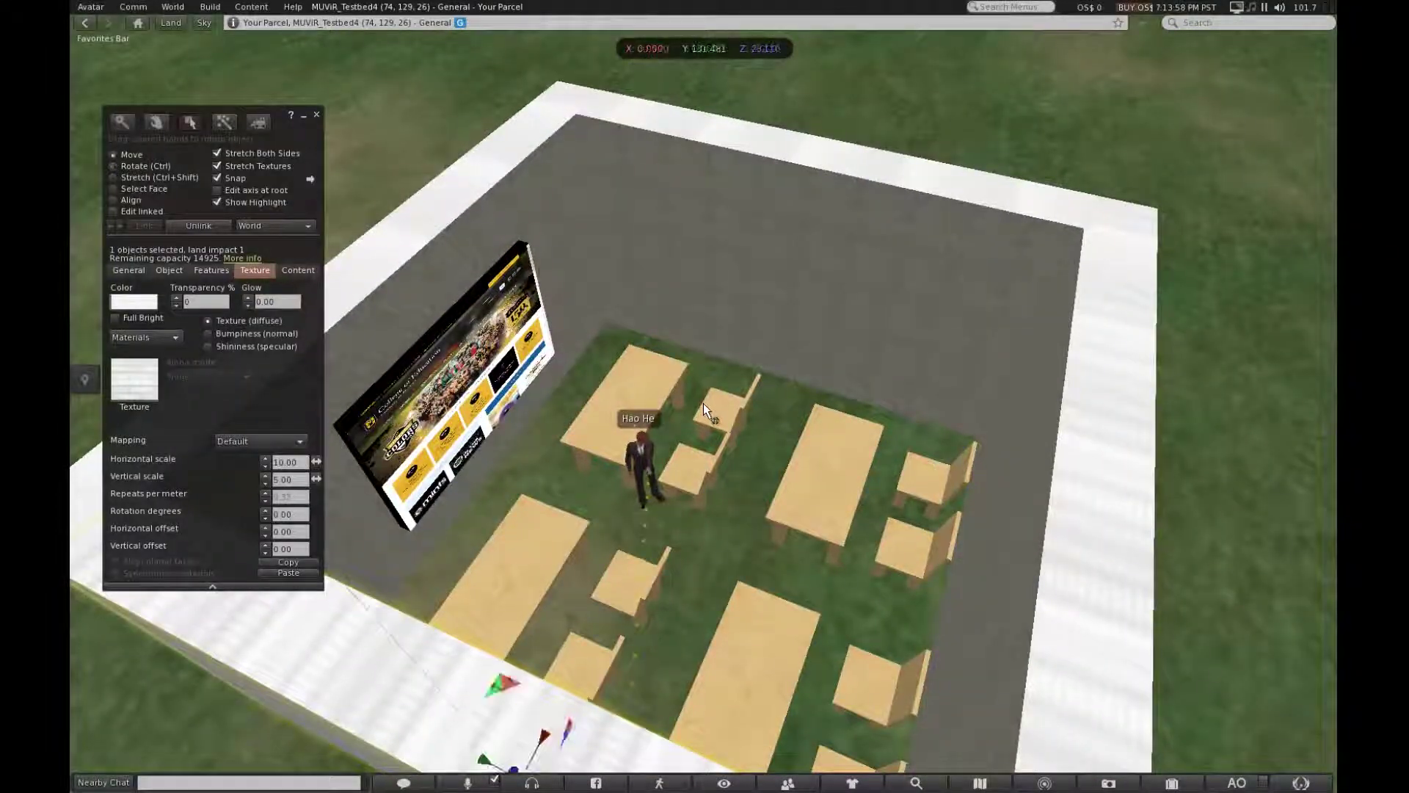